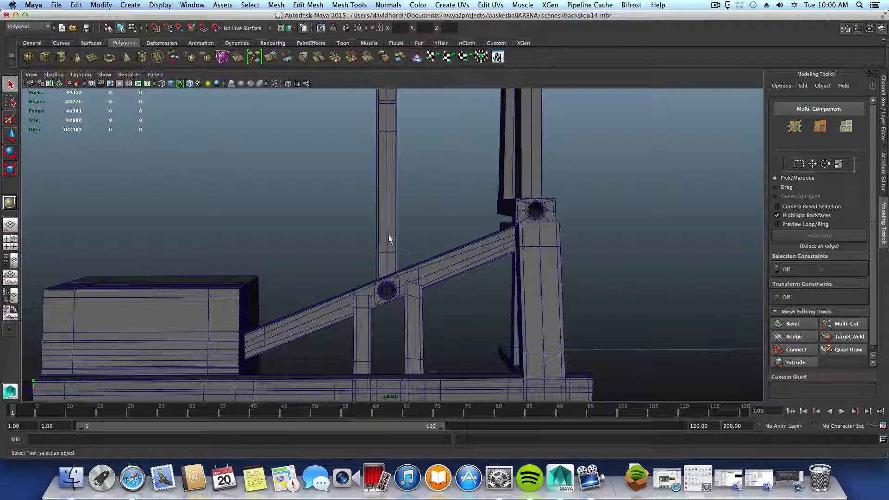
Select the backstop's base mesh and examine how its slanted beams, uprights and horizontal arm join
click(498, 310)
alt+drag(498, 310, 364, 312)
alt+right_drag(333, 286, 534, 319)
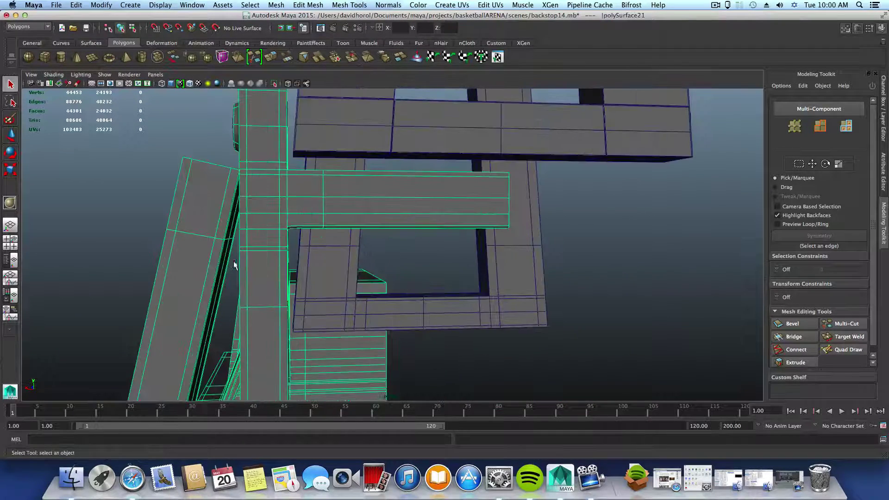
alt+right_drag(234, 265, 401, 296)
alt+drag(401, 296, 381, 299)
alt+right_drag(381, 299, 272, 288)
alt+middle_drag(272, 288, 352, 311)
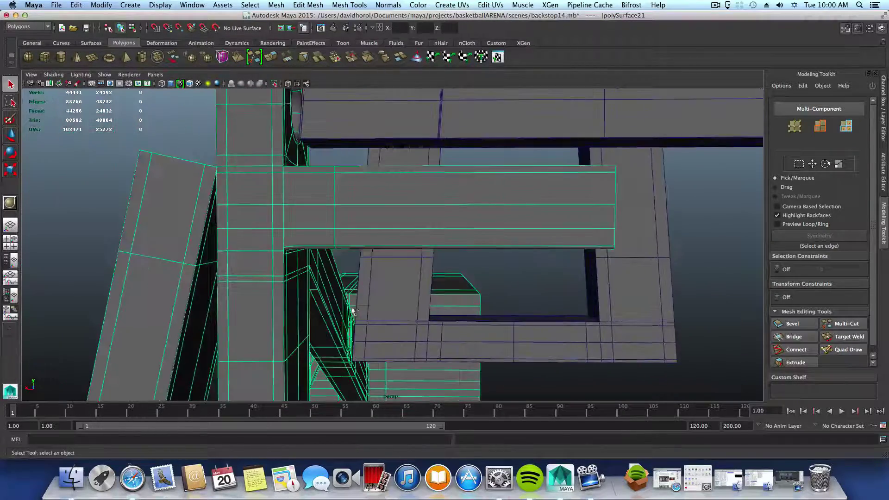
alt+drag(352, 311, 466, 307)
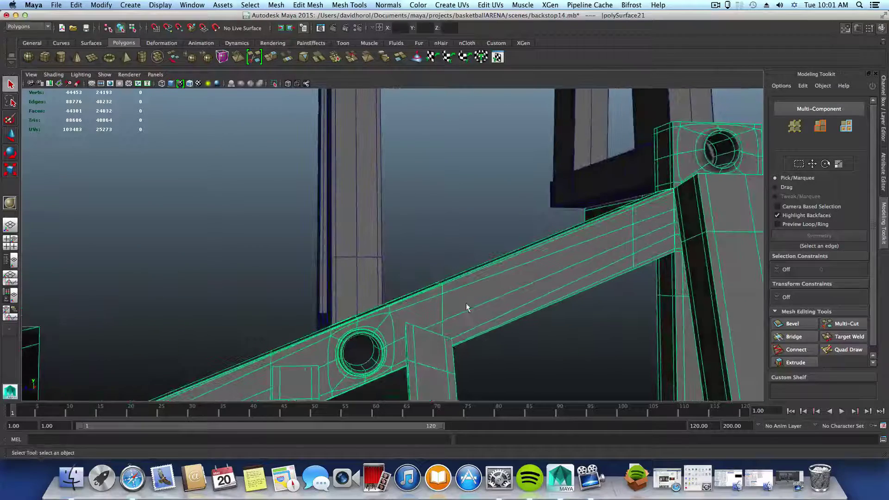
scroll(442, 358, down, 5)
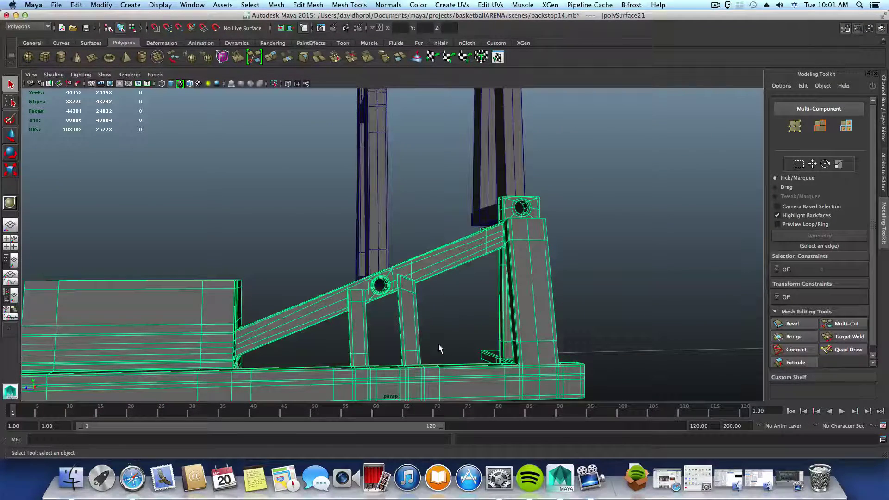
alt+drag(438, 344, 339, 327)
alt+right_drag(339, 328, 420, 331)
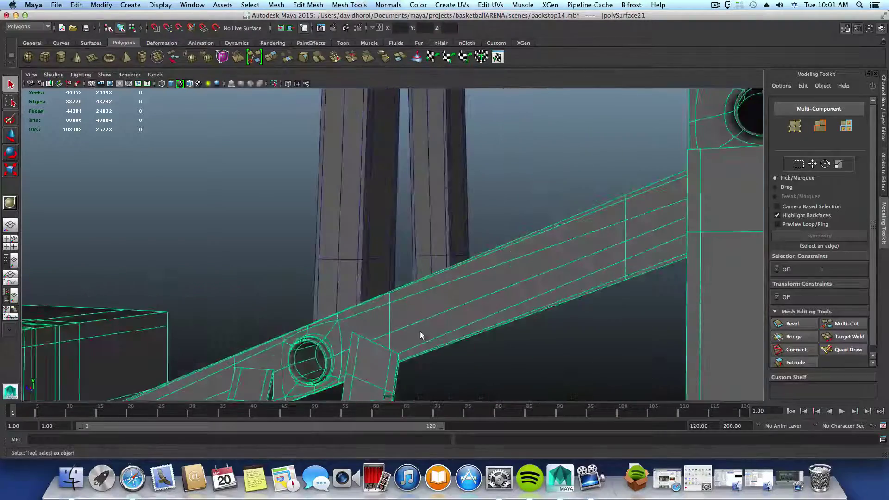
alt+drag(421, 336, 374, 318)
alt+right_drag(354, 340, 396, 361)
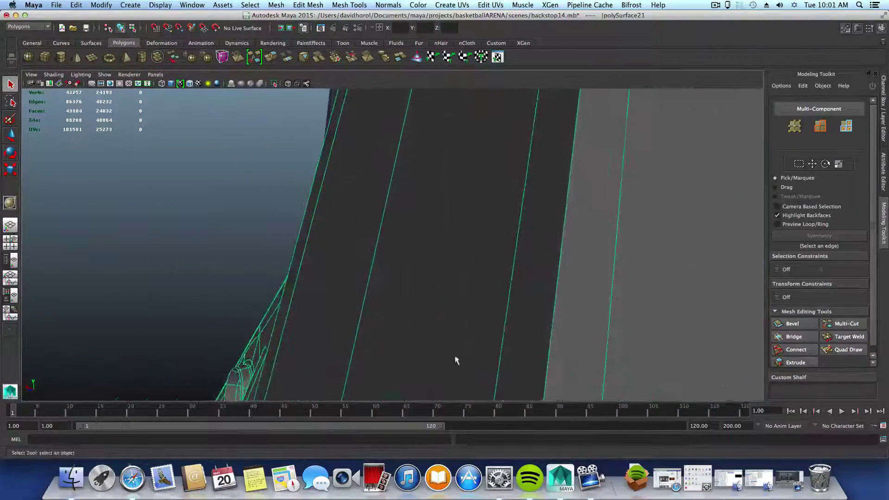
scroll(456, 359, down, 5)
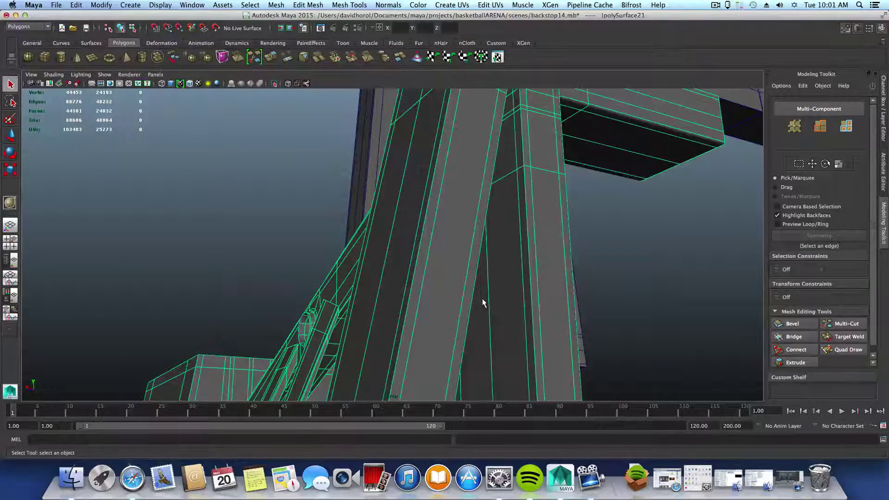
key(f)
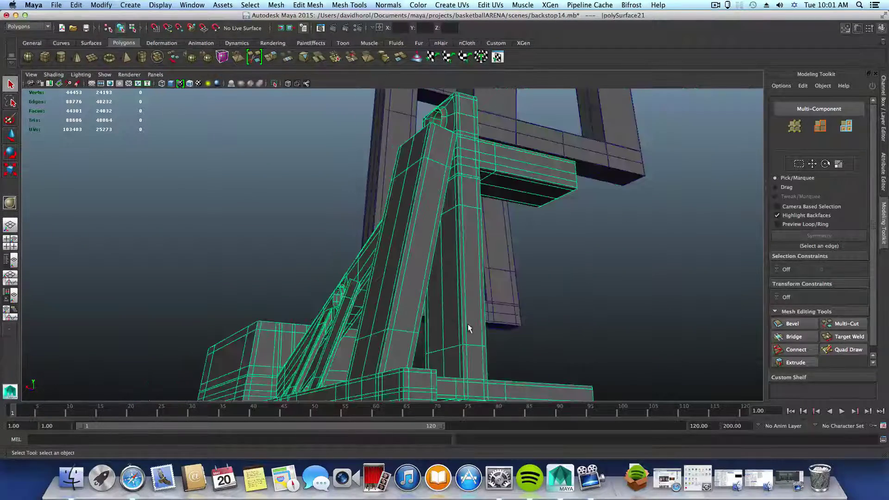
Inspect the inner corner between the upright post and the horizontal arm, with smooth preview off and on
alt+drag(457, 306, 473, 321)
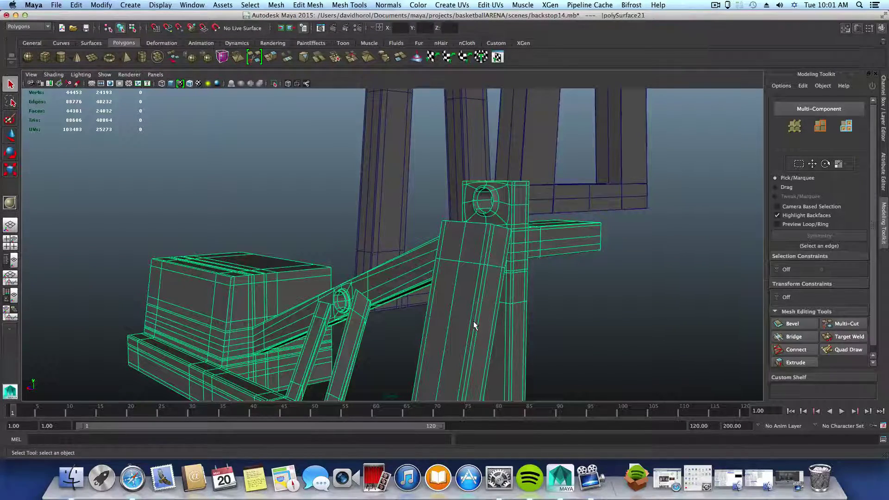
alt+drag(473, 321, 429, 303)
alt+right_drag(428, 304, 396, 301)
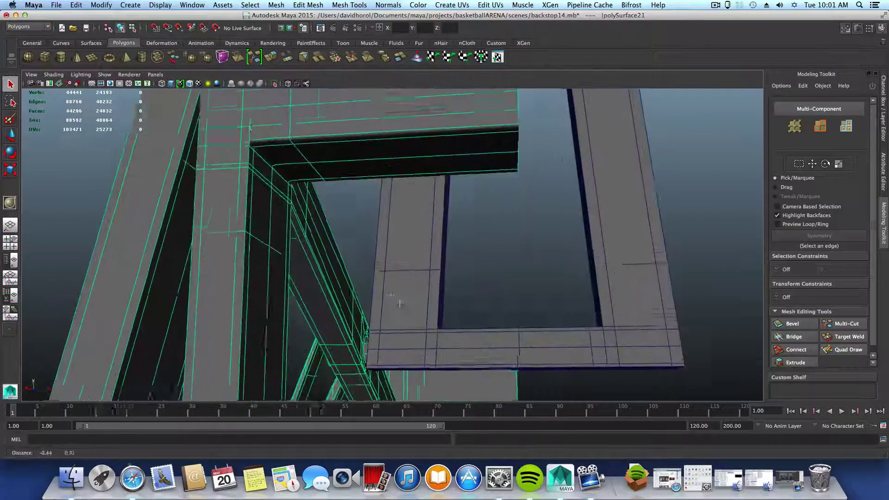
alt+middle_drag(397, 301, 491, 361)
alt+right_drag(367, 283, 400, 308)
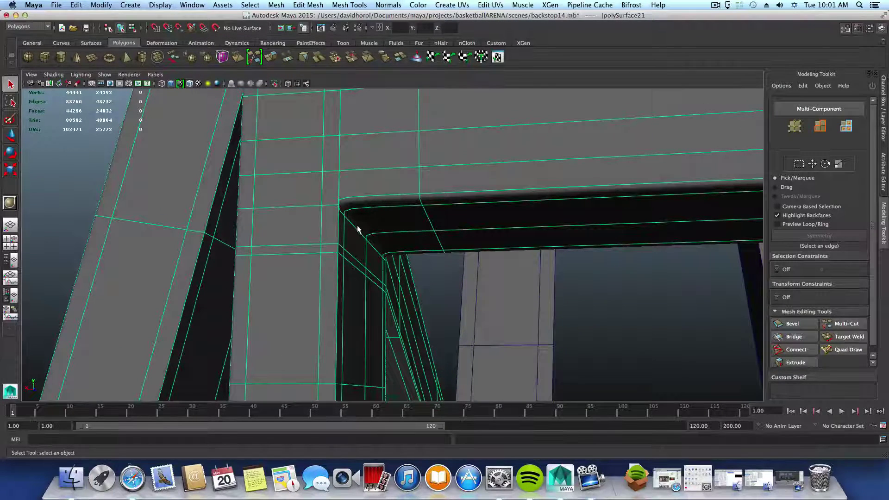
alt+right_drag(364, 224, 370, 264)
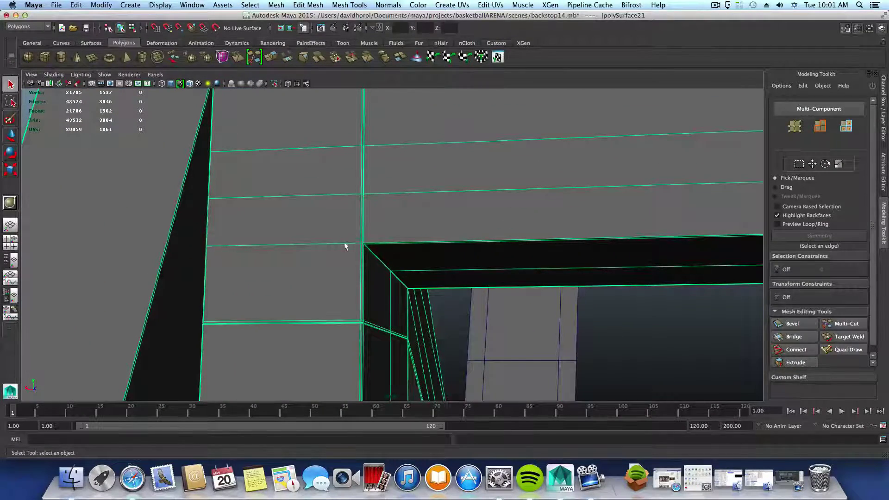
alt+right_drag(390, 276, 244, 269)
alt+drag(244, 268, 317, 291)
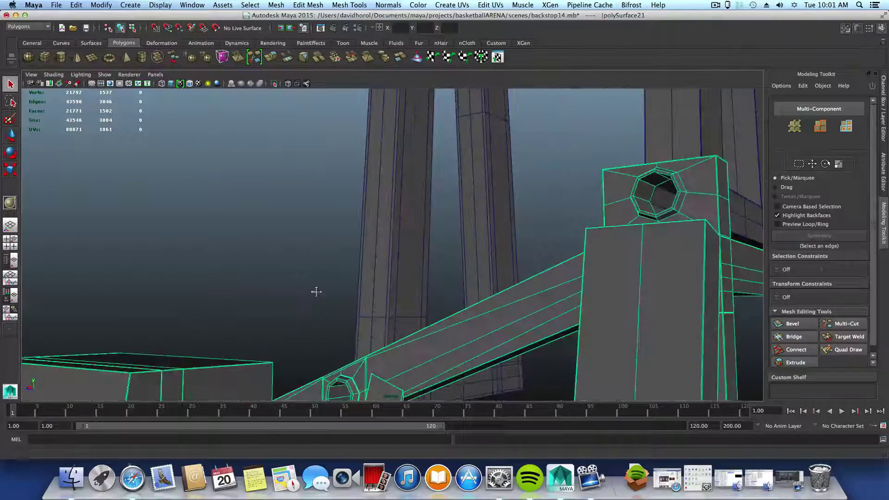
alt+middle_drag(316, 291, 315, 172)
alt+drag(316, 172, 350, 192)
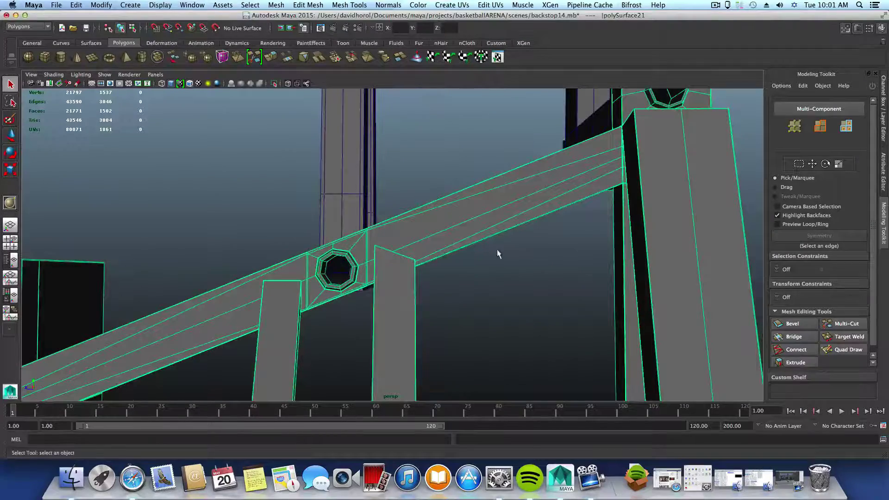
alt+drag(498, 253, 346, 285)
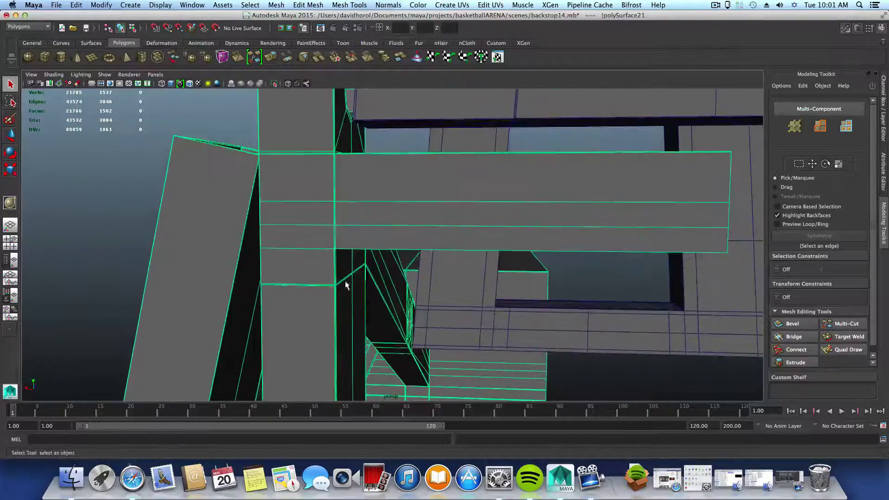
alt+right_drag(346, 286, 402, 311)
alt+drag(401, 311, 345, 282)
key(3)
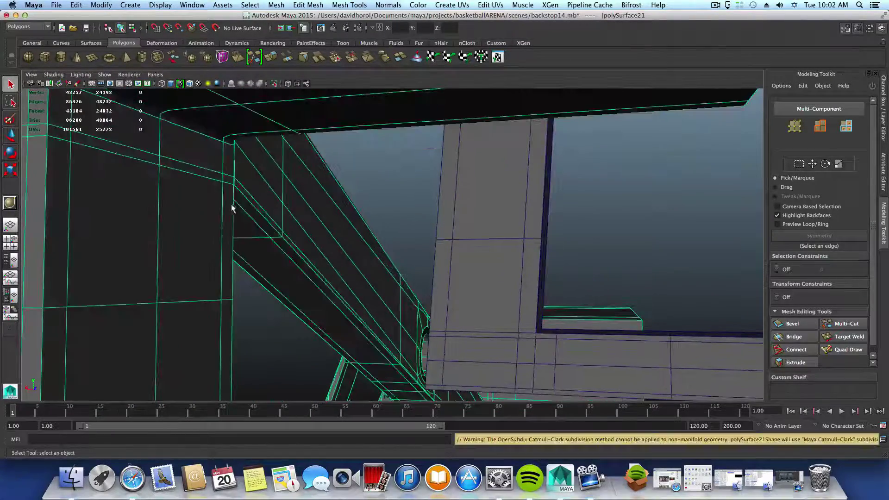
Switch to edge selection and select the four-edge run at the inner corner where the post meets the arm's underside
alt+middle_drag(231, 204, 306, 270)
right_drag(306, 270, 267, 272)
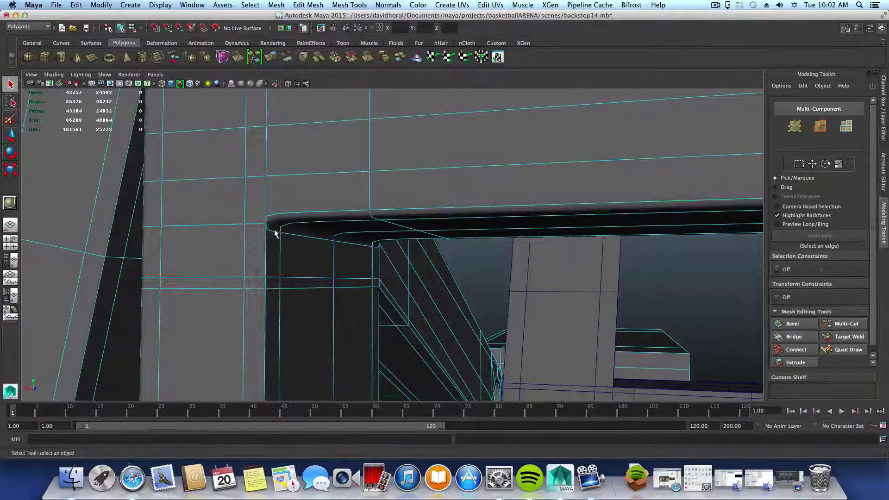
right_drag(274, 230, 274, 210)
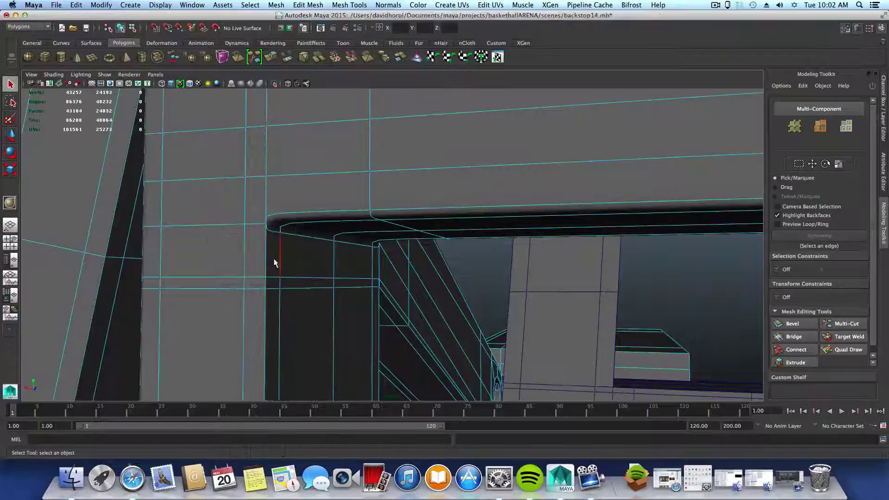
double_click(273, 232)
alt+drag(371, 260, 259, 266)
alt+middle_drag(250, 296, 563, 288)
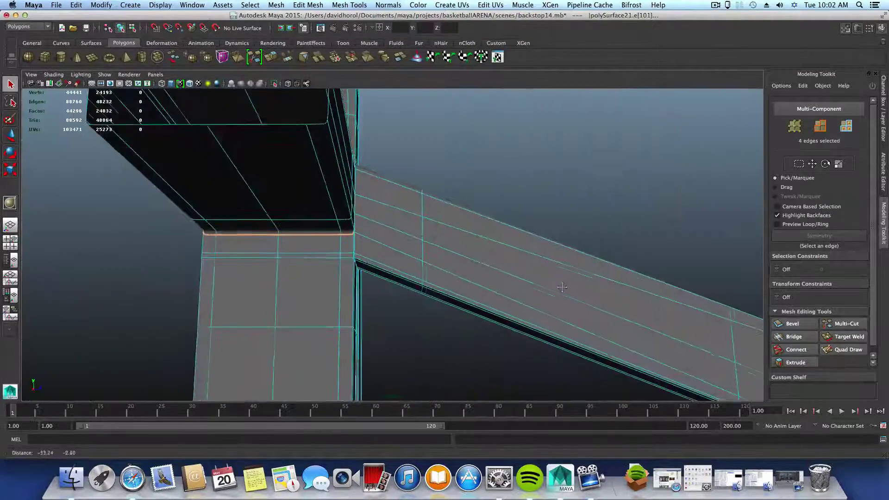
alt+drag(562, 288, 355, 284)
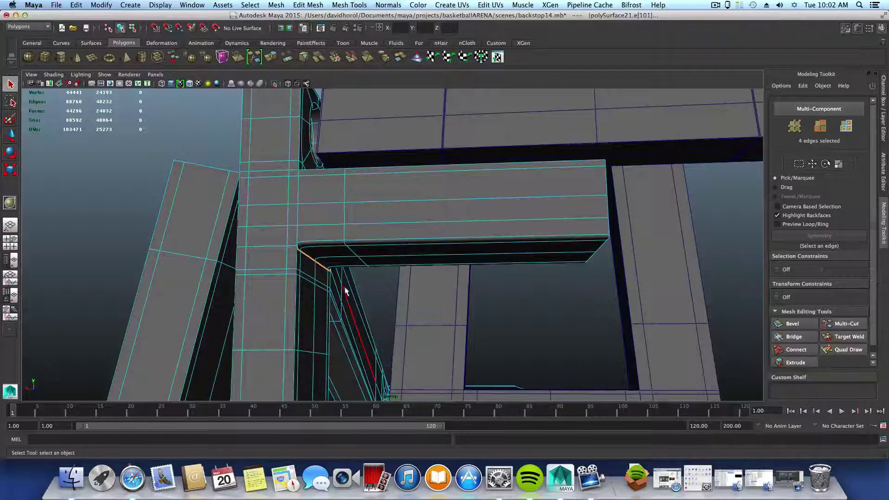
Compare the corner at the selected edges in unsmoothed and smooth preview display
key(1)
key(3)
key(1)
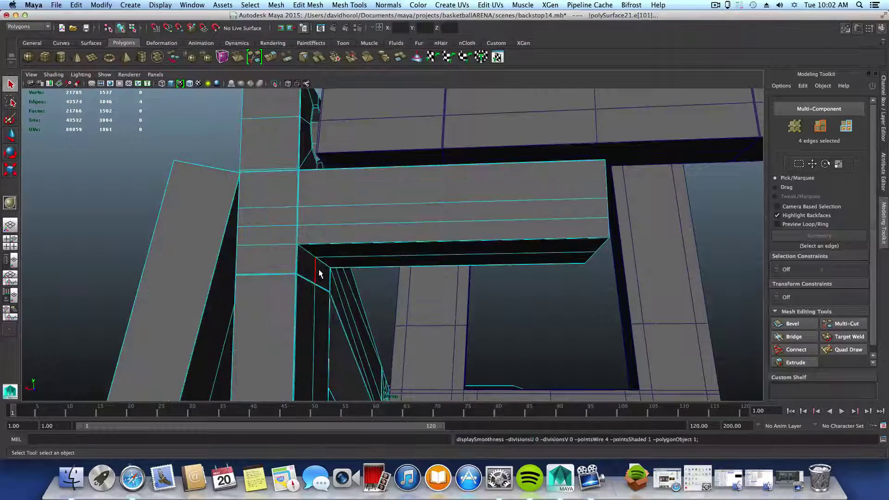
key(3)
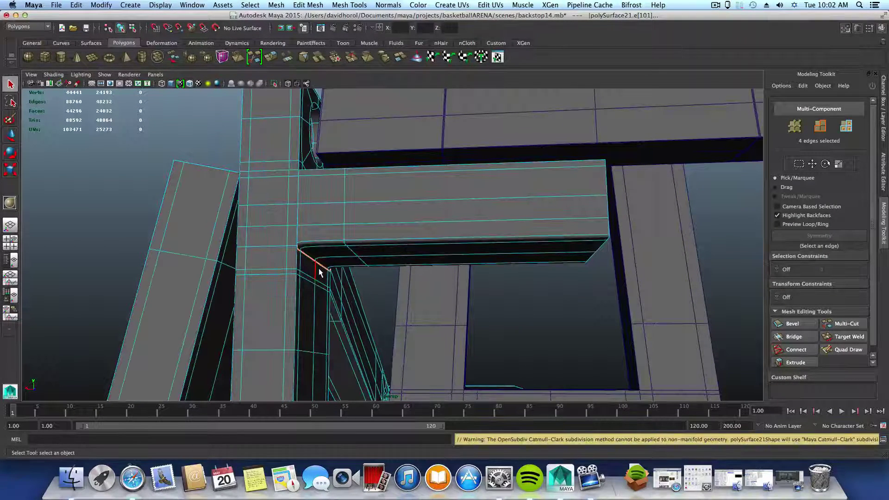
mouse_move(319, 272)
alt+mouse_down()
mouse_move(312, 278)
mouse_move(323, 268)
alt+mouse_up()
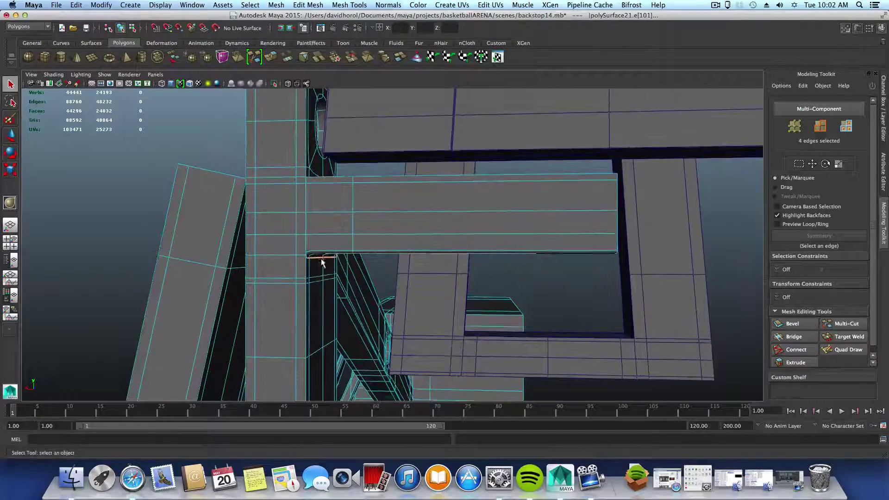
alt+right_drag(323, 263, 479, 329)
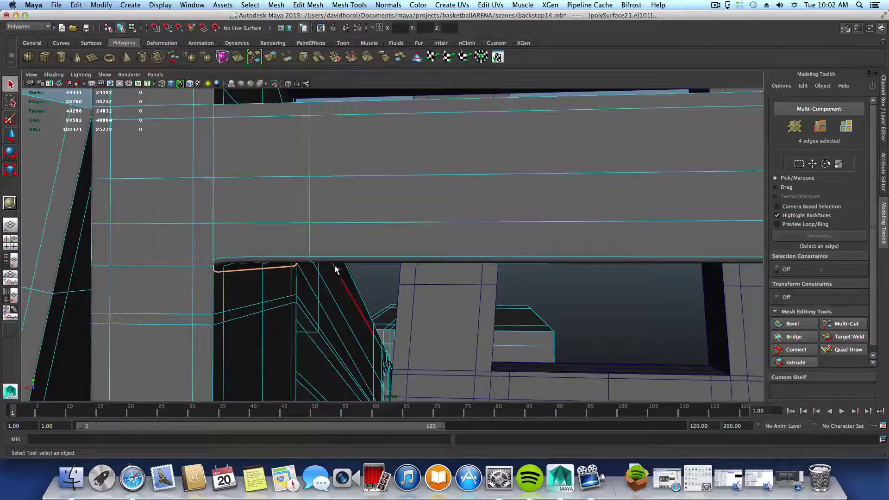
Crease the four selected inner-corner edges with the Crease Tool to a value of about 3.65
click(276, 5)
click(276, 5)
shift+right_click(267, 278)
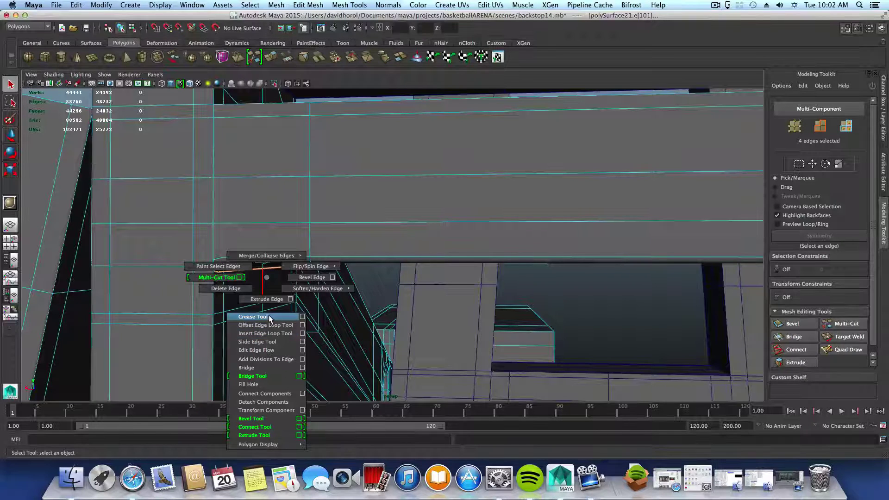
click(253, 317)
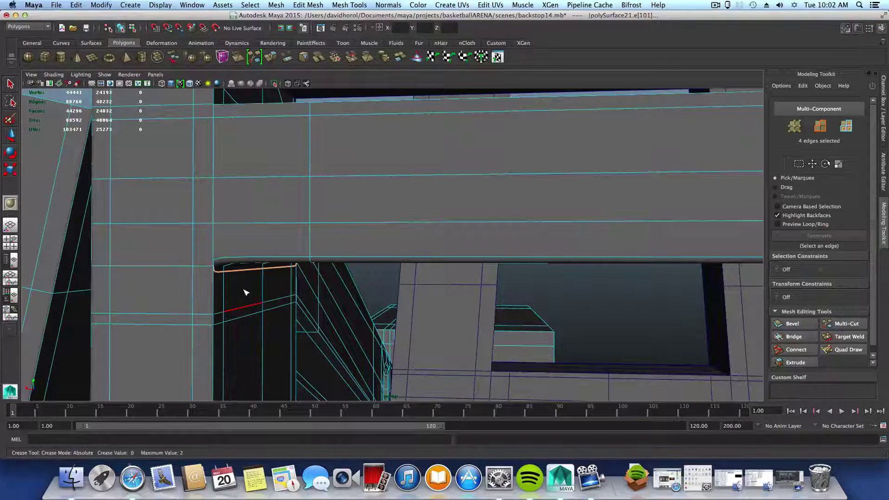
middle_drag(244, 294, 305, 298)
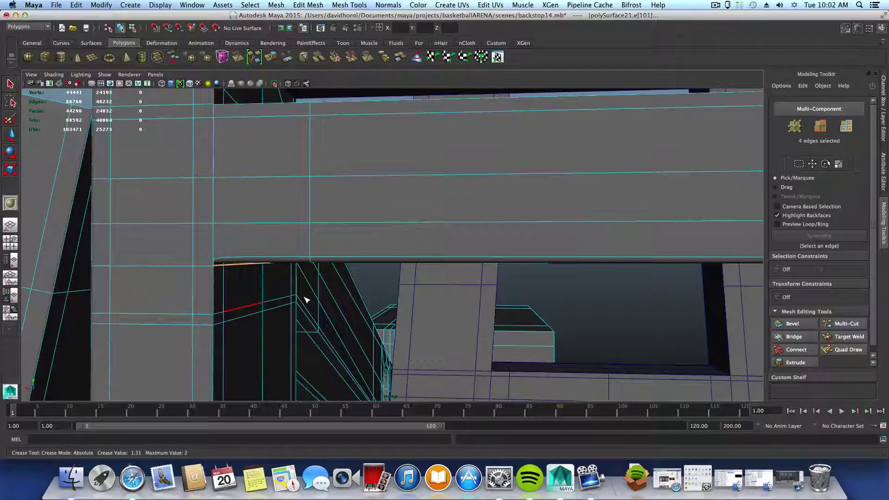
alt+drag(306, 302, 199, 288)
alt+right_drag(250, 287, 343, 252)
alt+drag(302, 259, 282, 254)
middle_drag(281, 248, 398, 256)
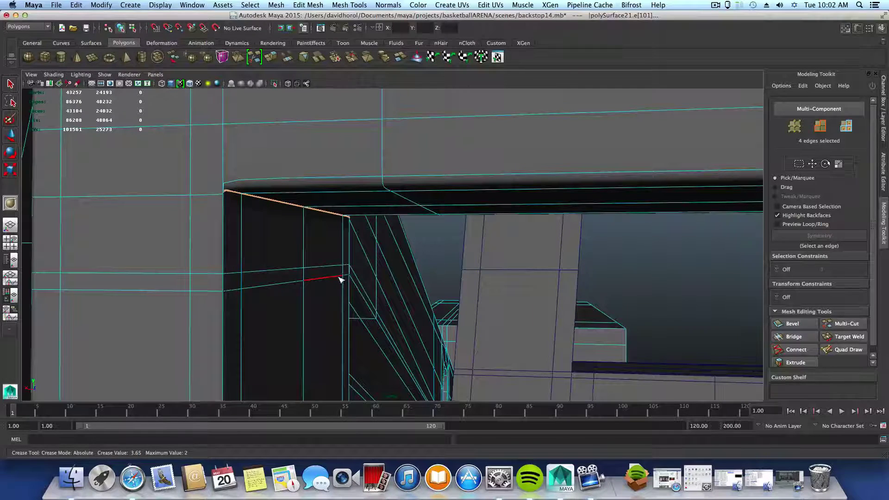
key(3)
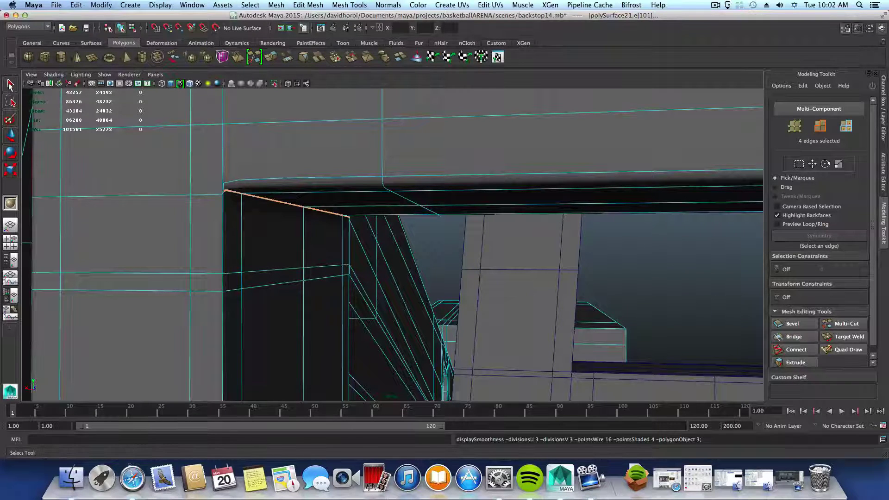
Select the edge loop across the post's front face, level with the inner corner, and crease it to about 3.53
double_click(10, 85)
right_drag(355, 195, 352, 192)
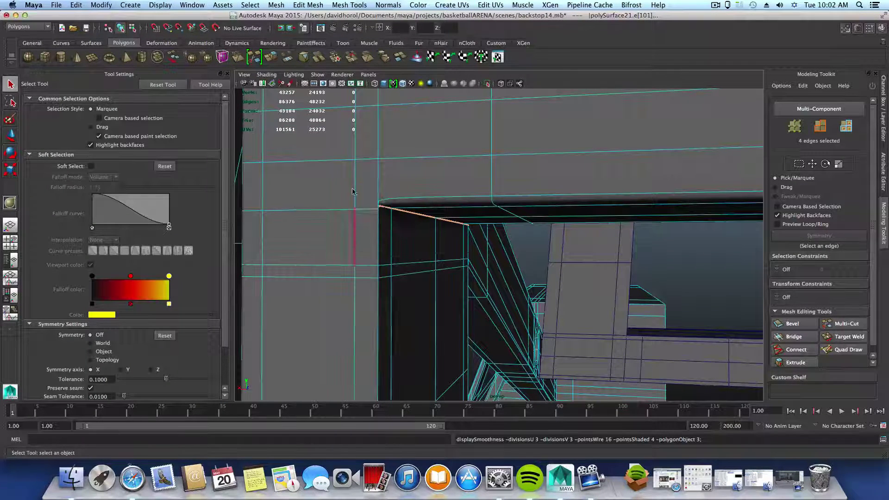
click(355, 207)
double_click(363, 208)
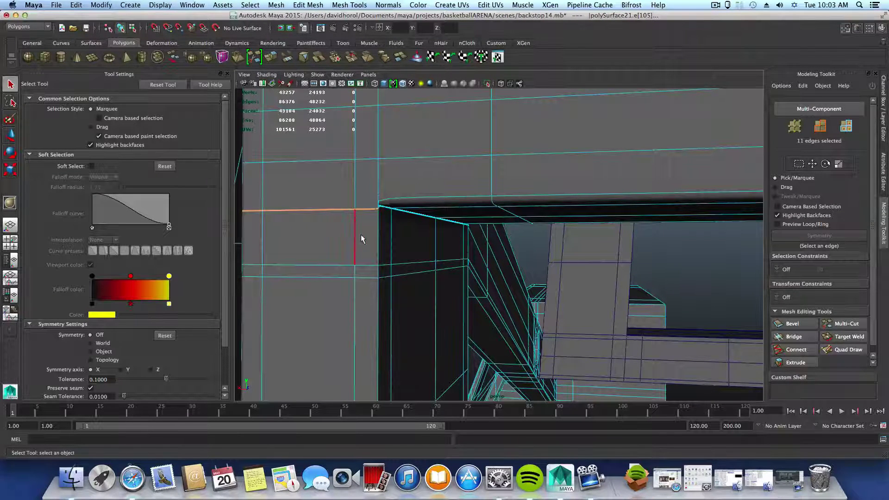
shift+right_drag(360, 234, 344, 276)
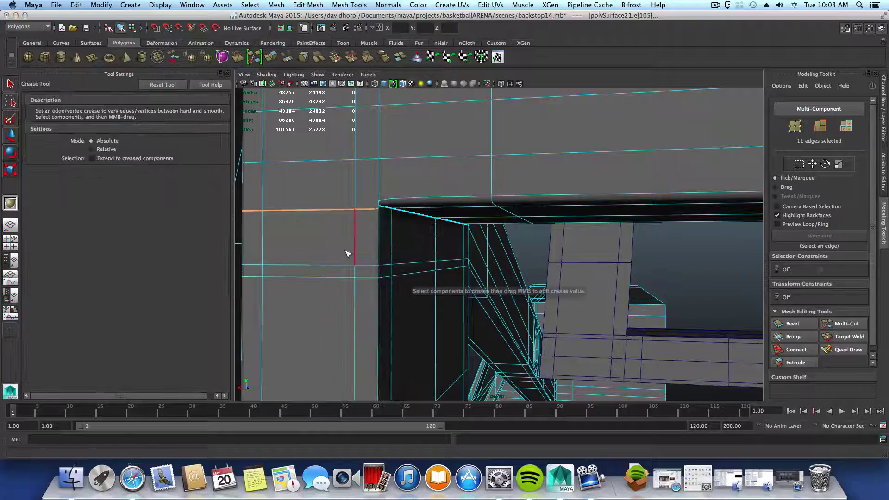
middle_drag(348, 254, 480, 260)
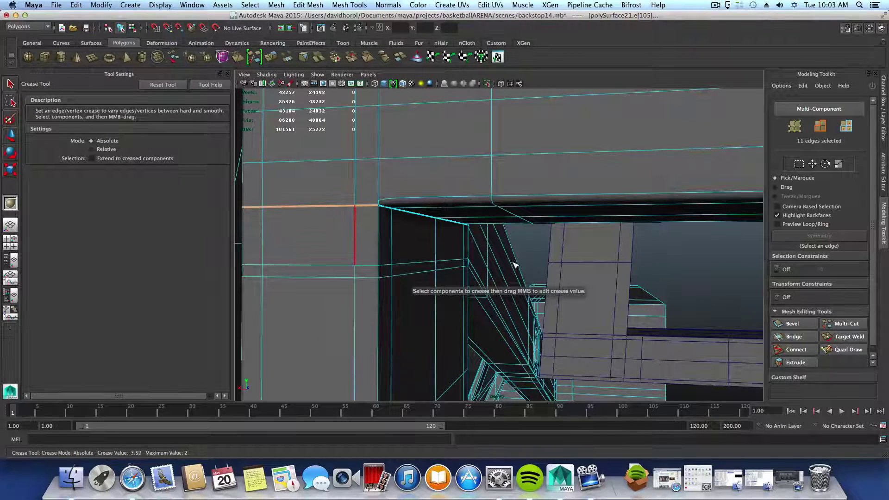
alt+right_drag(317, 238, 360, 275)
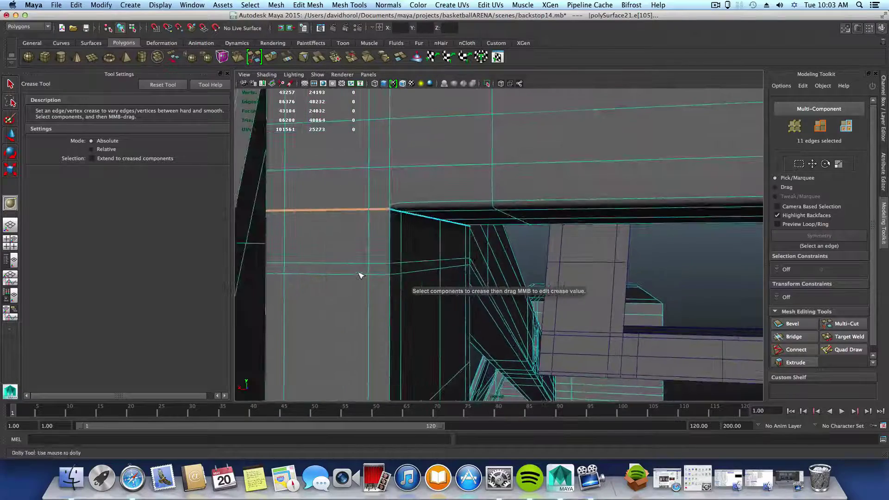
alt+drag(361, 276, 375, 280)
alt+middle_drag(509, 260, 463, 277)
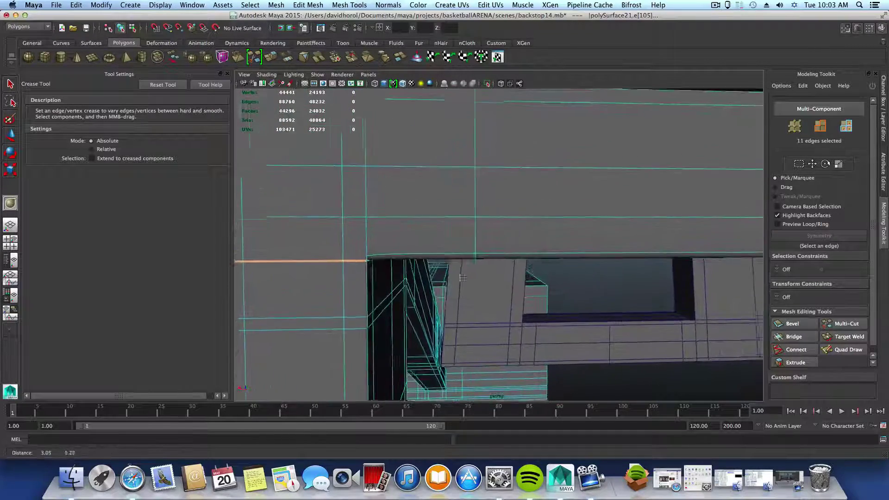
Select the edge loop along the arm's lower front edge and crease it to about 2.19
mouse_move(363, 275)
alt+mouse_down()
mouse_move(500, 298)
mouse_move(395, 294)
mouse_move(377, 277)
alt+mouse_up()
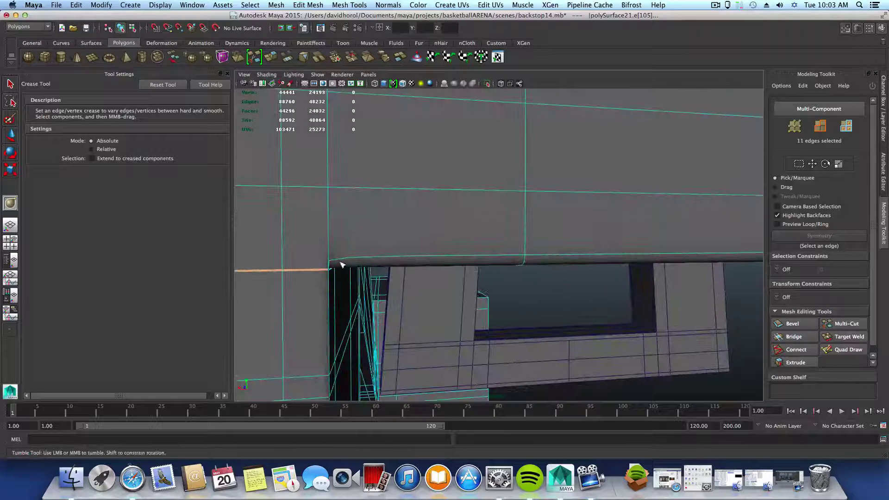
right_drag(376, 257, 375, 237)
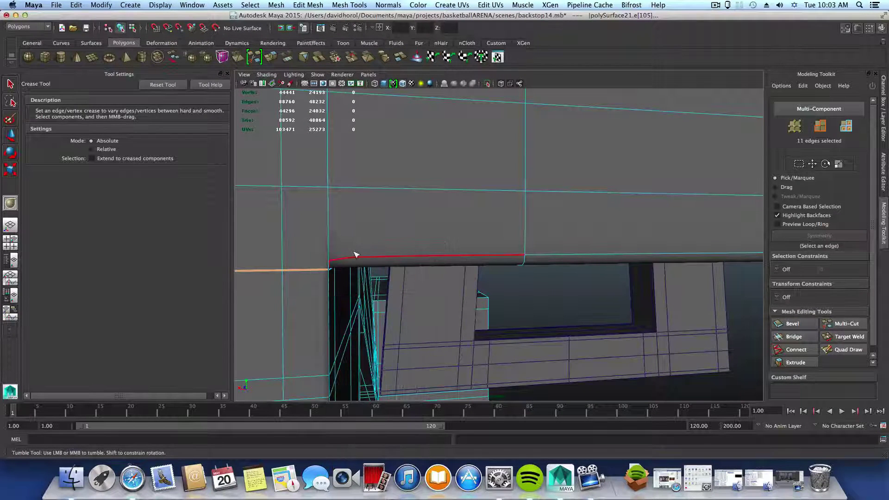
click(354, 259)
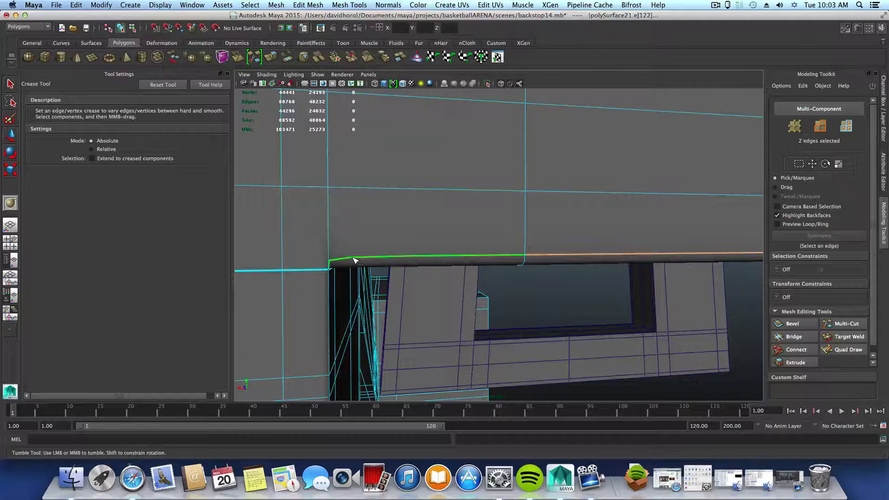
middle_drag(353, 259, 456, 261)
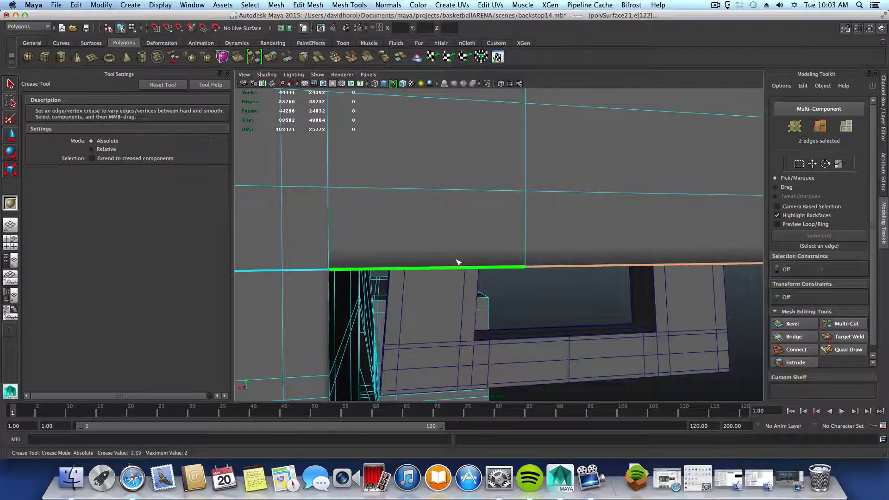
mouse_move(492, 262)
alt+mouse_down()
mouse_move(470, 252)
mouse_move(370, 250)
mouse_move(487, 259)
alt+mouse_up()
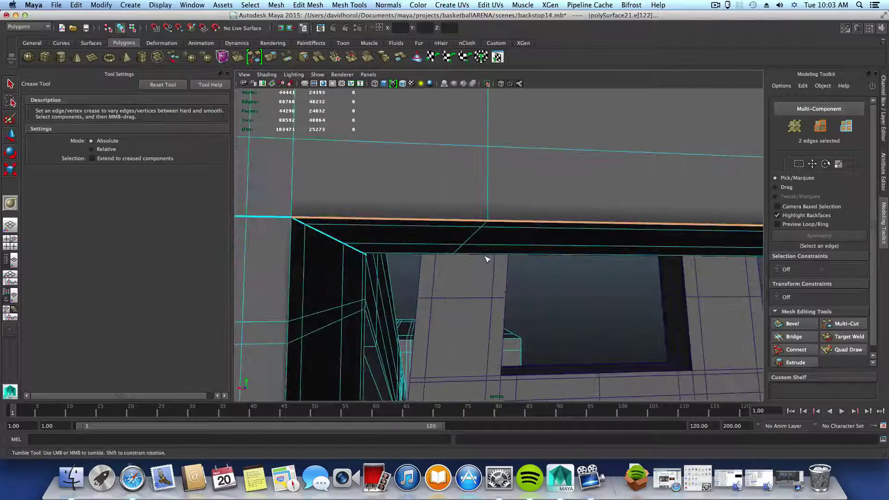
Return to object selection and inspect the creased corner where the post meets the arm from several sides in smooth preview
key(F8)
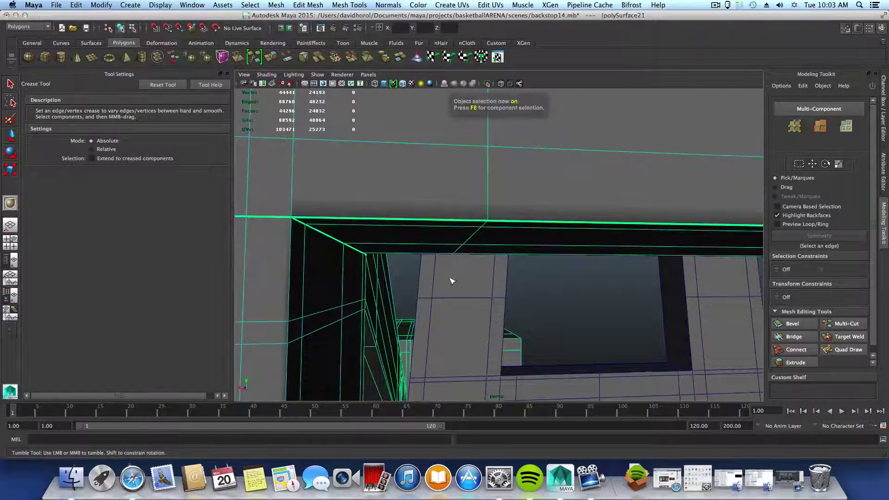
alt+right_drag(452, 280, 438, 314)
alt+drag(428, 313, 341, 295)
alt+right_drag(500, 337, 711, 362)
alt+drag(634, 347, 501, 323)
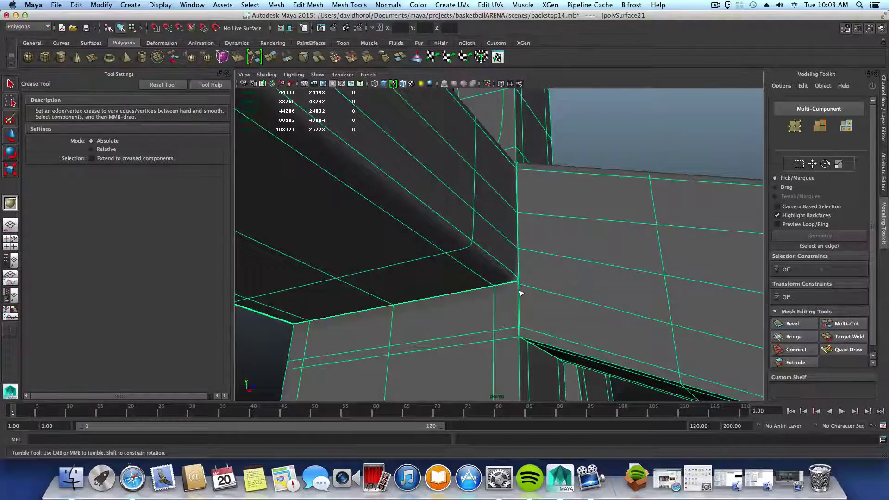
alt+drag(520, 294, 461, 302)
alt+right_drag(509, 298, 609, 326)
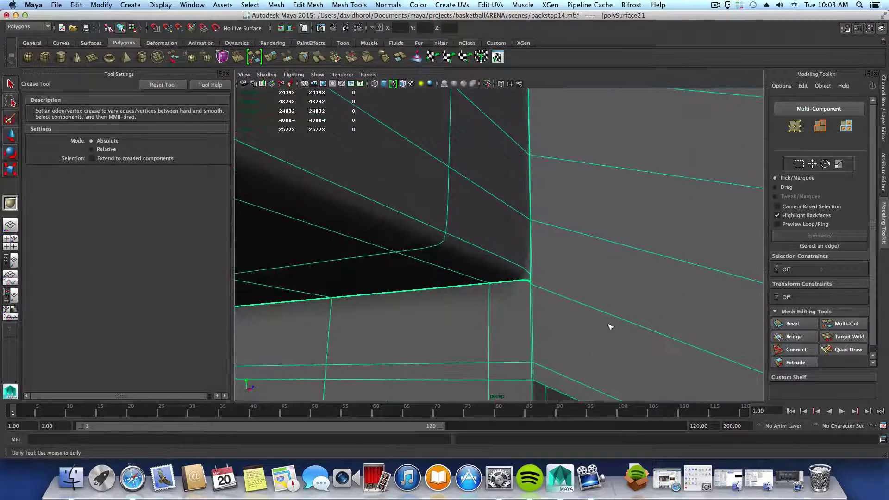
alt+drag(573, 329, 542, 328)
alt+middle_drag(541, 328, 481, 321)
alt+drag(482, 321, 455, 314)
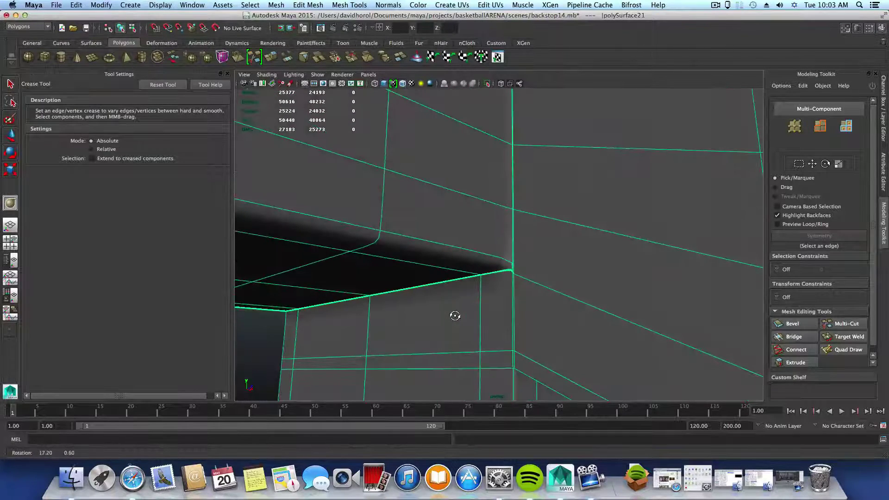
alt+right_drag(480, 313, 483, 320)
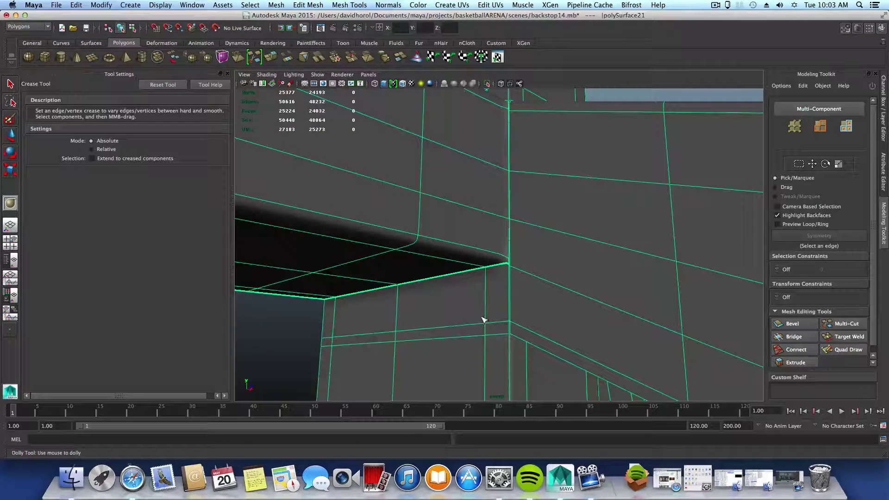
alt+drag(532, 319, 403, 296)
alt+middle_drag(403, 296, 522, 293)
alt+drag(522, 293, 546, 270)
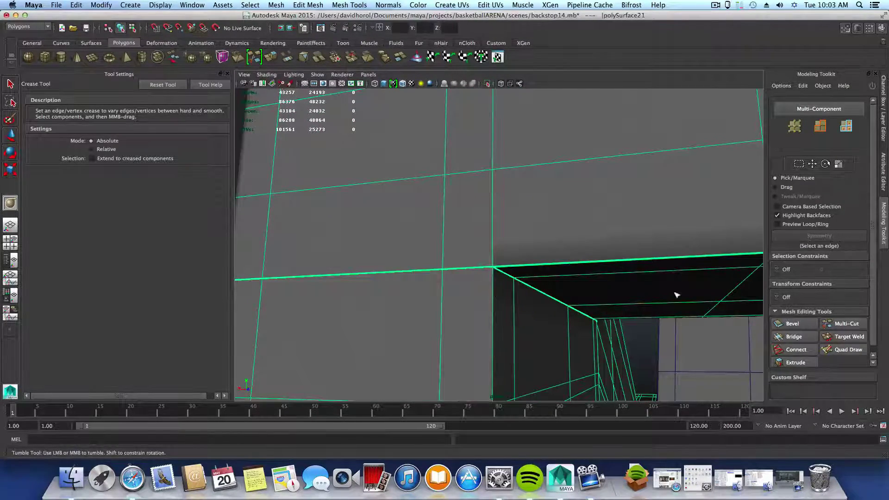
alt+right_drag(579, 284, 461, 314)
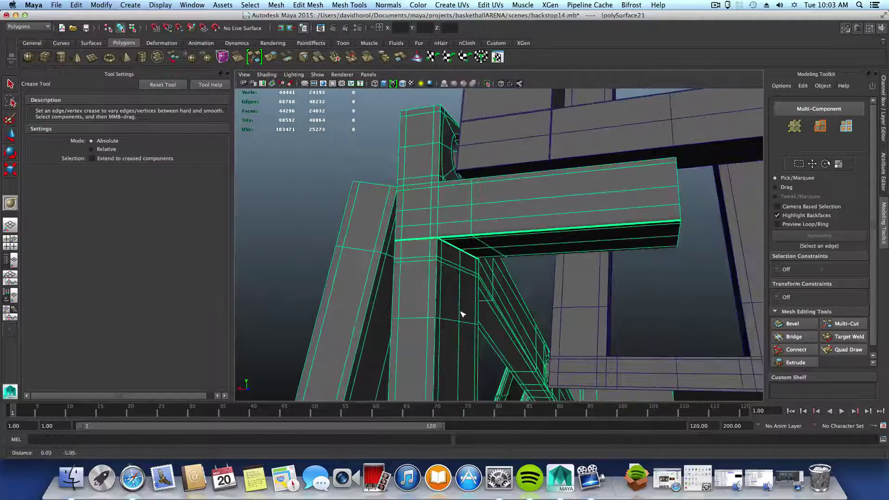
alt+drag(461, 314, 467, 301)
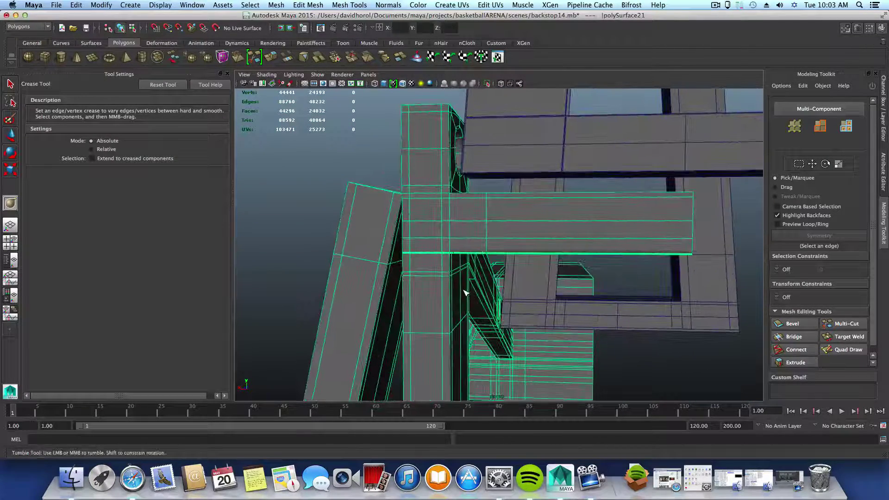
Undo the creases on the arm's lower edge, the post's front face and the inner corner
key(F8)
key(super+z)
key(super+z)
key(super+z)
key(super+z)
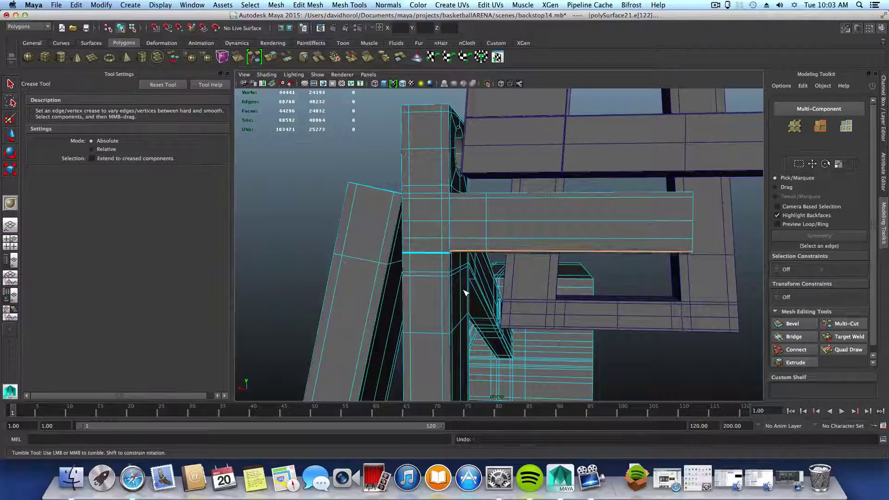
click(465, 292)
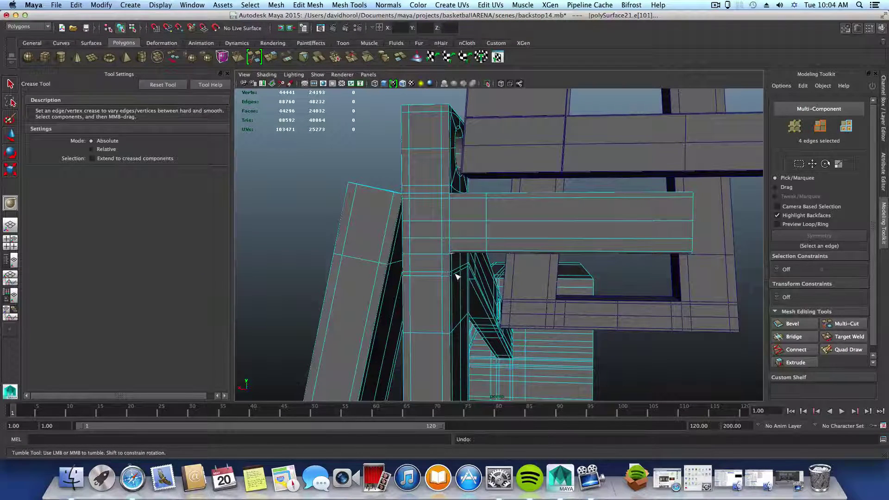
alt+drag(452, 260, 419, 262)
click(431, 265)
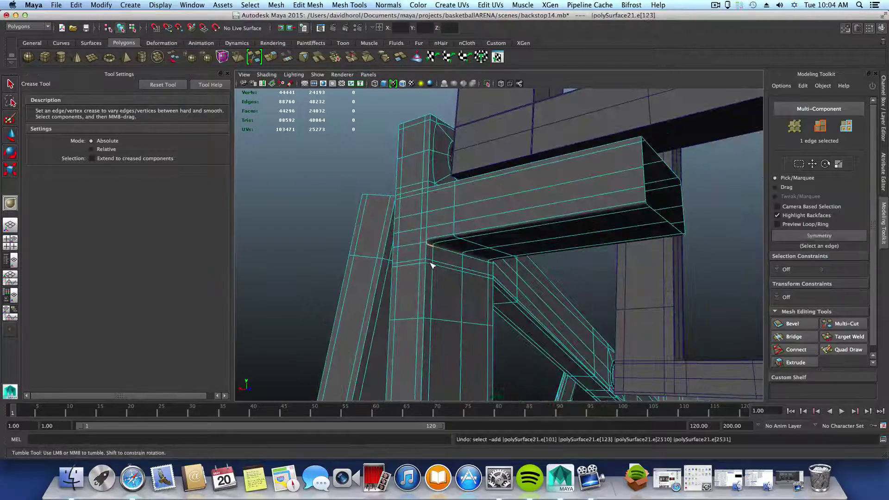
Inspect the uncreased edges under the arm where it meets the post in smooth preview
alt+right_drag(431, 262, 670, 333)
alt+drag(479, 332, 553, 335)
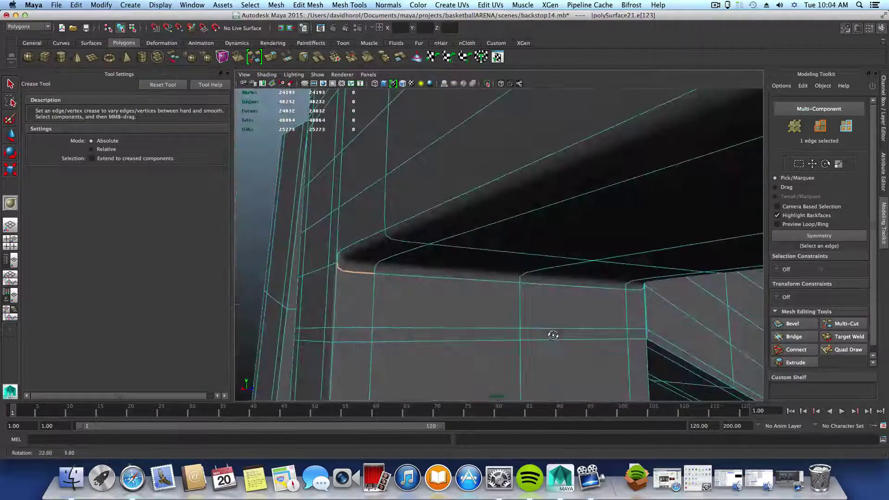
alt+drag(450, 288, 411, 290)
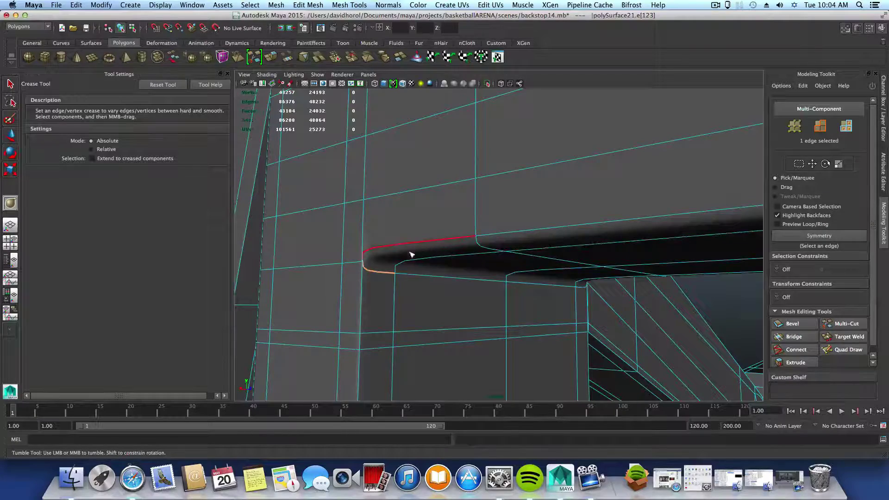
mouse_move(541, 288)
alt+mouse_down()
mouse_move(523, 283)
mouse_move(530, 286)
alt+mouse_up()
alt+middle_drag(616, 304, 422, 323)
alt+drag(536, 310, 657, 300)
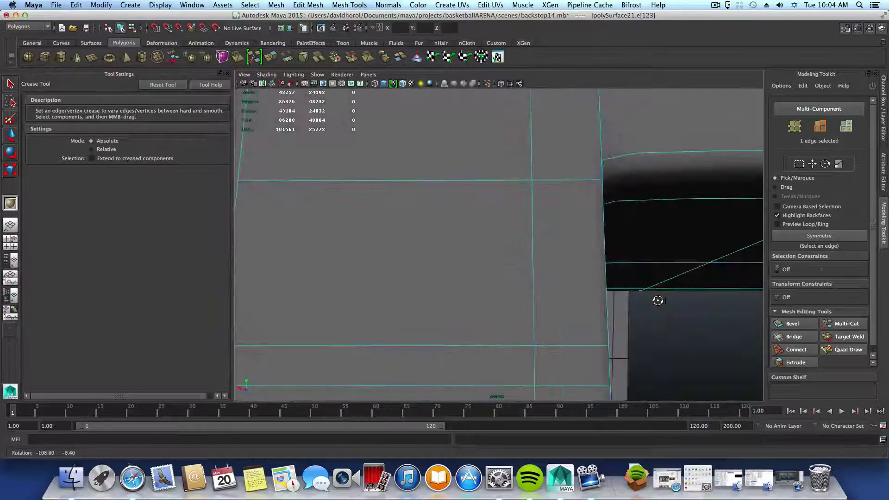
alt+right_drag(656, 300, 405, 273)
alt+drag(405, 274, 440, 293)
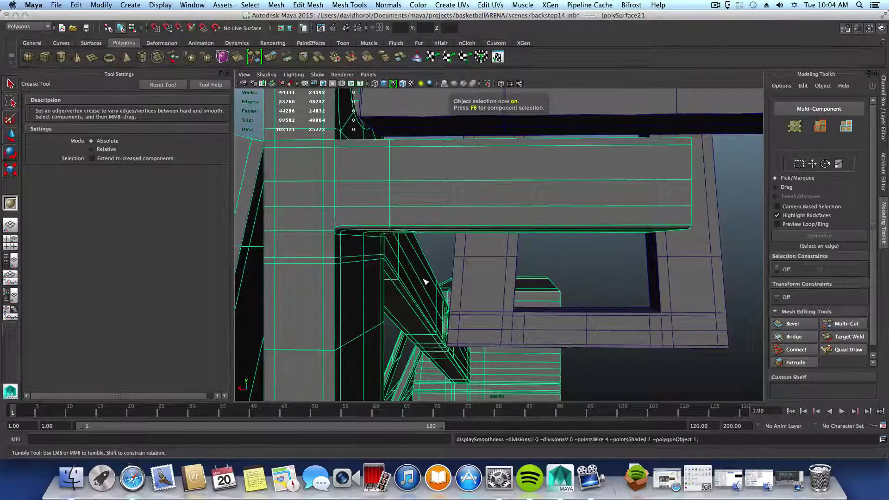
Display the base unsmoothed and examine the edge flow across the junction of the post, arm and slanted beam
alt+right_drag(424, 281, 376, 264)
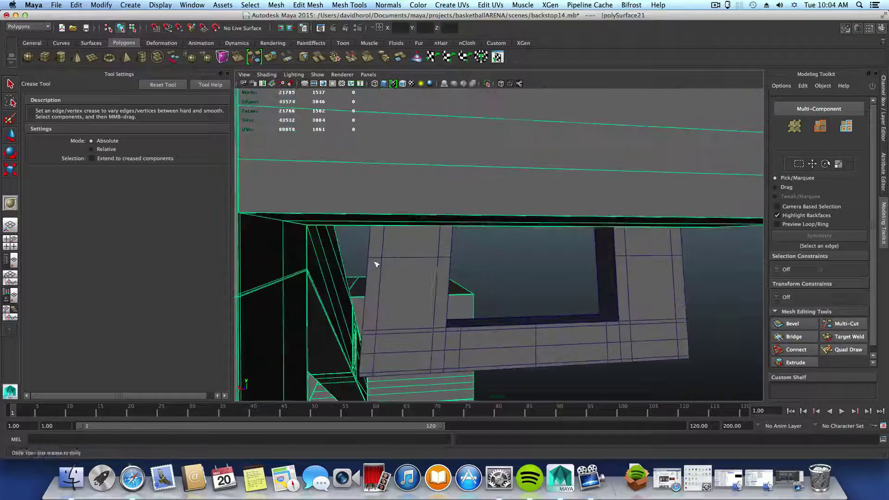
alt+middle_drag(376, 264, 505, 298)
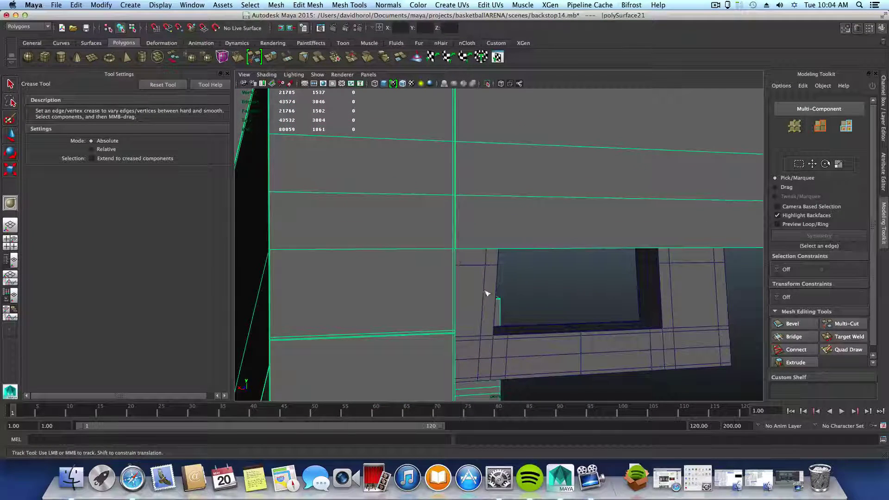
scroll(487, 294, down, 3)
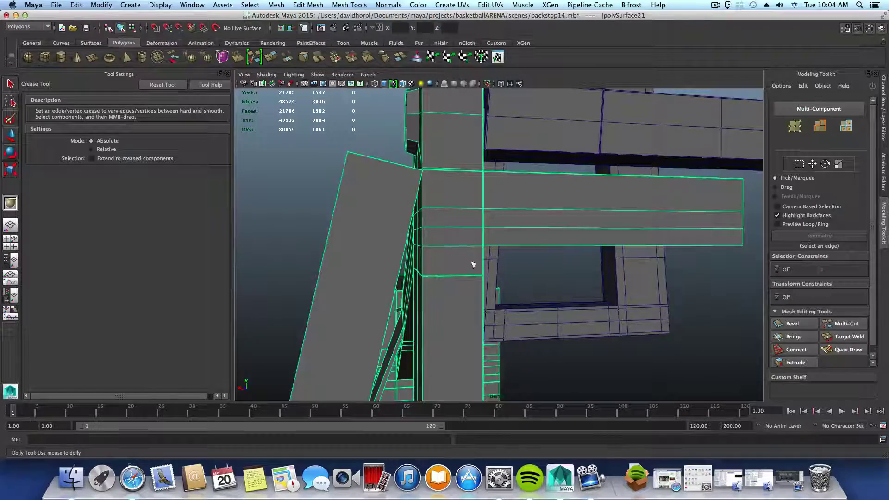
alt+drag(469, 269, 519, 271)
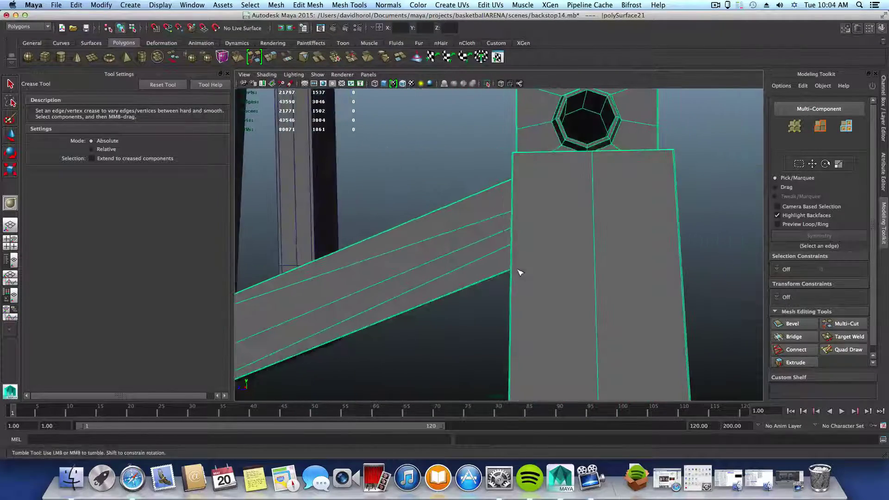
alt+middle_drag(520, 272, 451, 301)
alt+drag(451, 301, 366, 298)
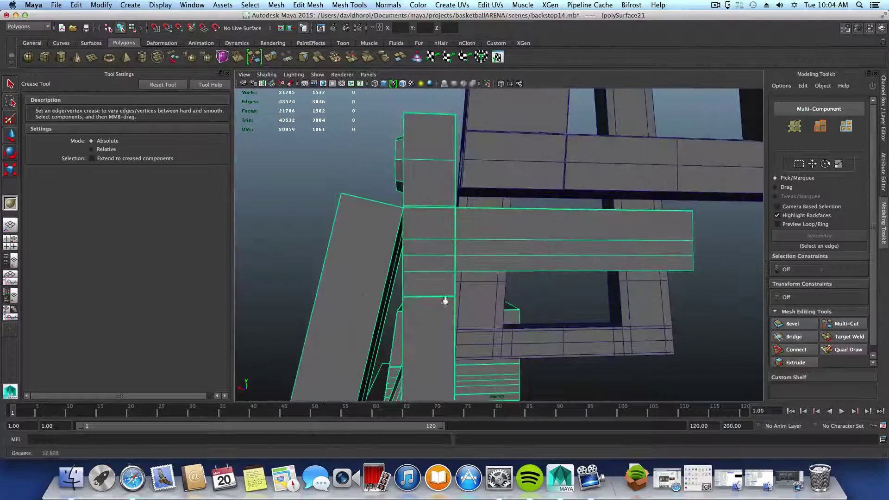
alt+right_drag(445, 302, 531, 322)
alt+middle_drag(532, 321, 603, 270)
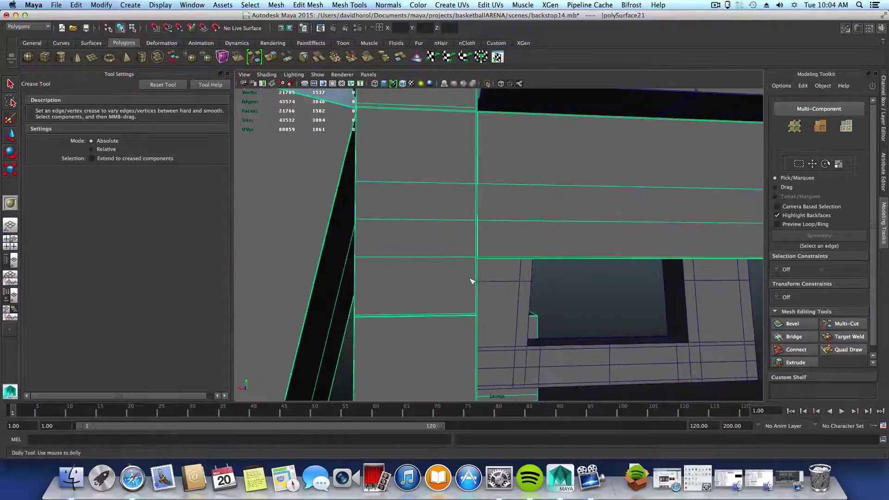
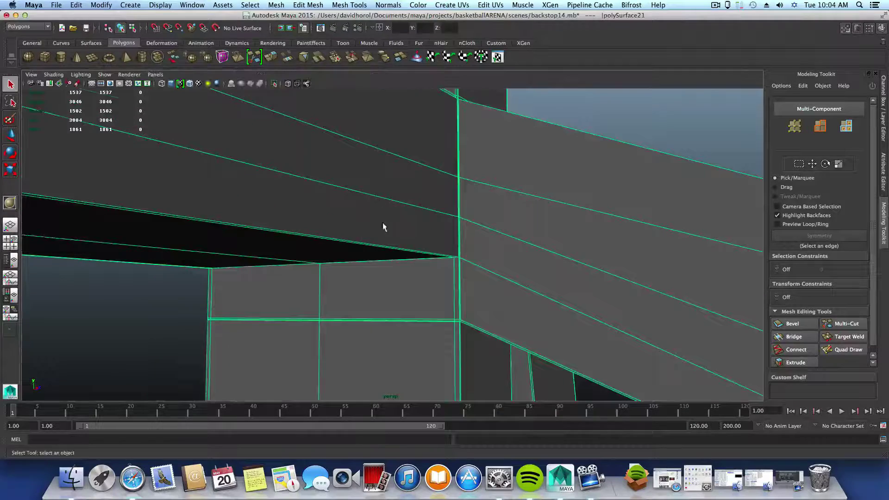
Isolate the selected base structure in the viewport
alt+drag(385, 226, 552, 228)
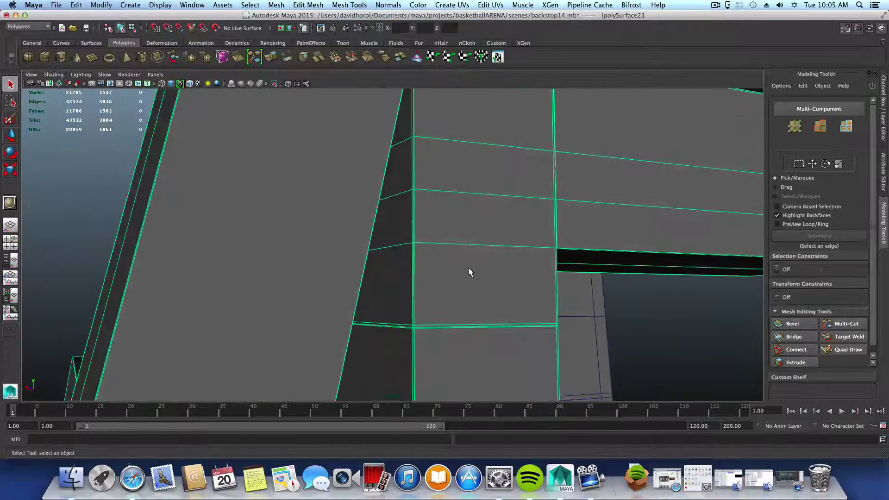
key(f)
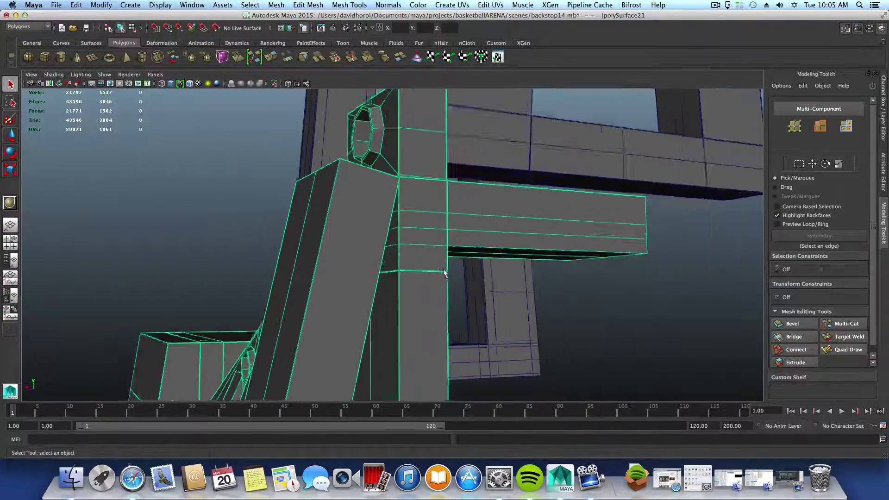
click(272, 84)
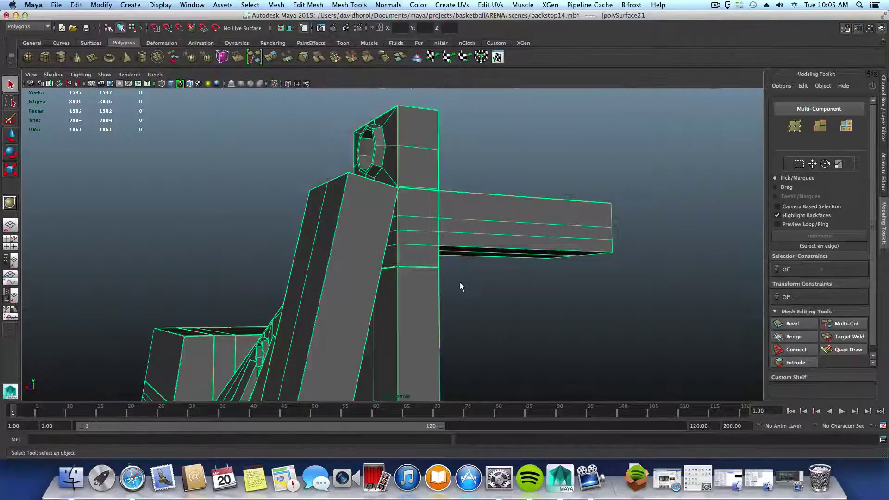
Examine the topology around the round hole in the sloping beam and how the upright supports meet that beam
alt+drag(460, 284, 349, 296)
alt+middle_drag(561, 307, 148, 165)
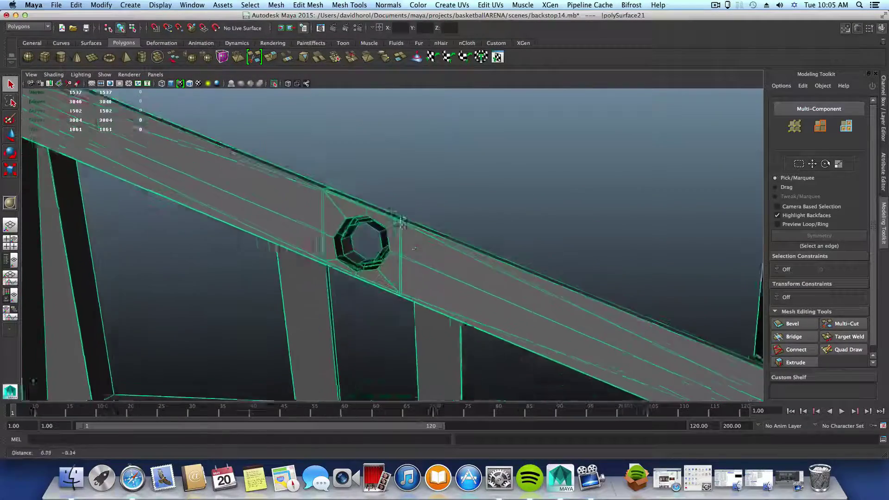
alt+middle_drag(406, 239, 466, 256)
alt+drag(466, 256, 416, 256)
alt+right_drag(385, 255, 421, 272)
alt+drag(401, 253, 307, 254)
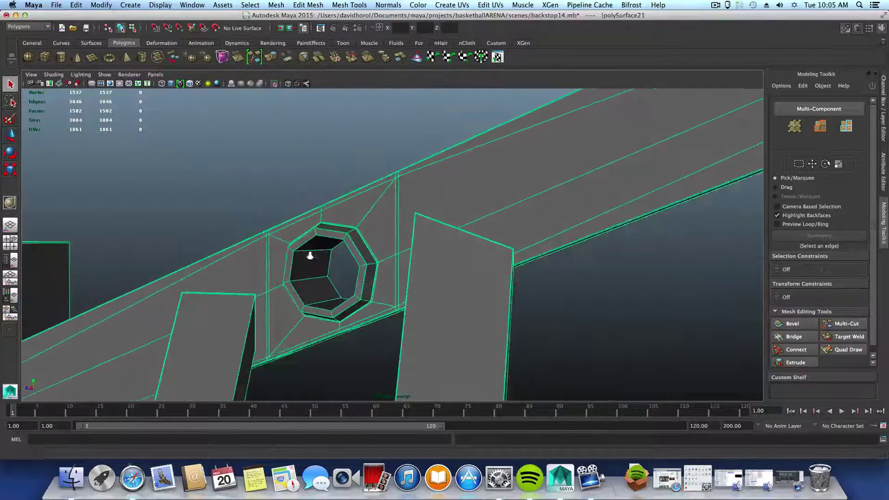
alt+right_drag(307, 254, 370, 273)
alt+middle_drag(307, 264, 413, 270)
alt+right_drag(430, 275, 541, 312)
alt+drag(389, 256, 422, 250)
alt+right_drag(470, 278, 351, 265)
alt+middle_drag(351, 265, 388, 243)
alt+drag(390, 255, 415, 232)
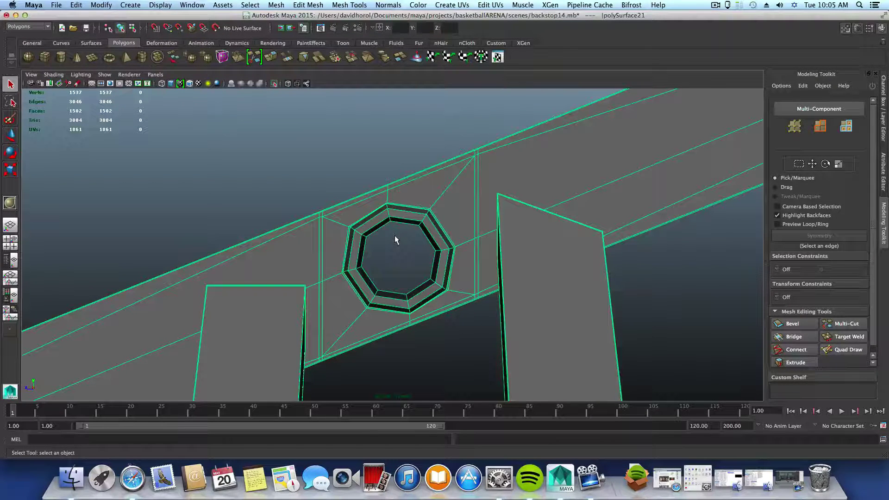
scroll(394, 236, down, 10)
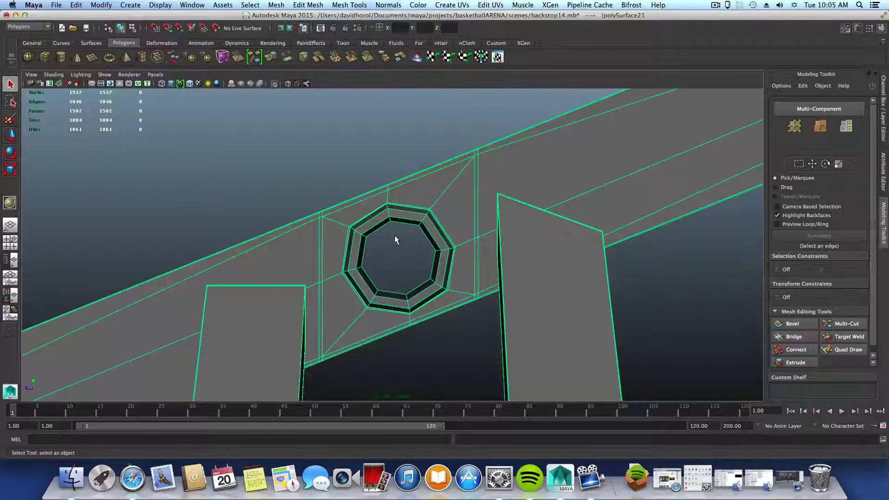
scroll(418, 320, up, 4)
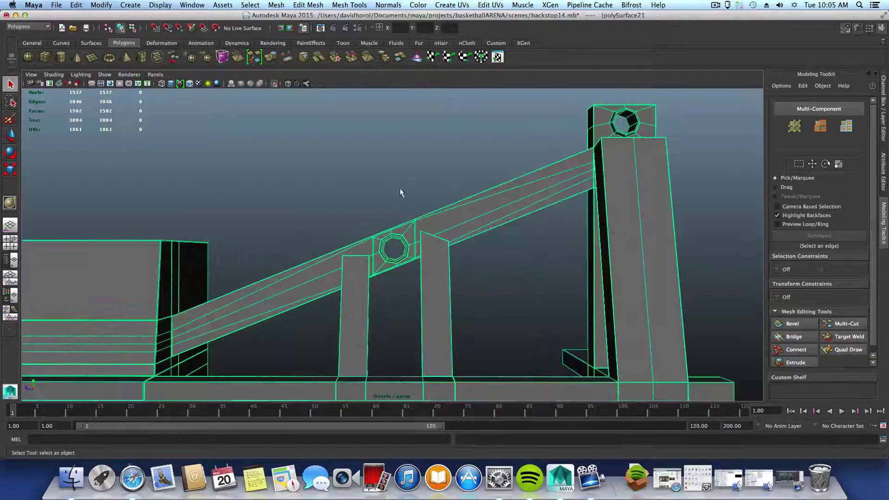
Show the whole model again and inspect the base's round beam hole in smooth preview against the neighbouring part
click(273, 84)
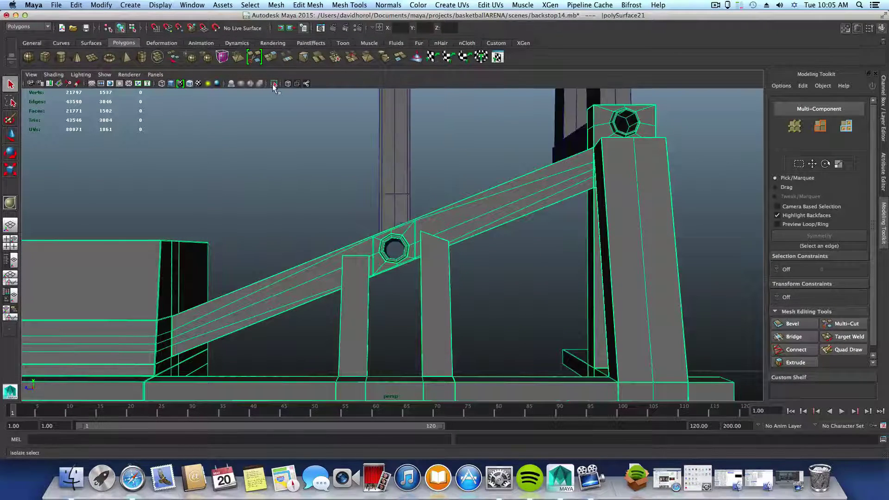
click(390, 178)
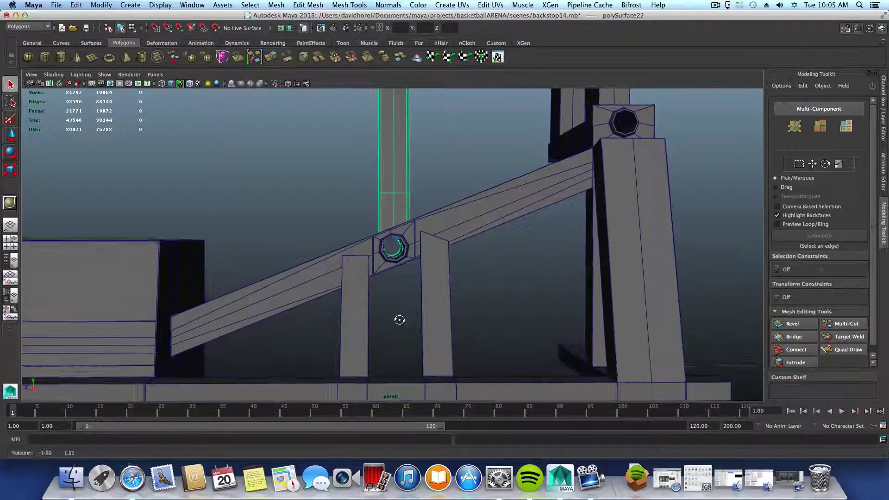
click(396, 256)
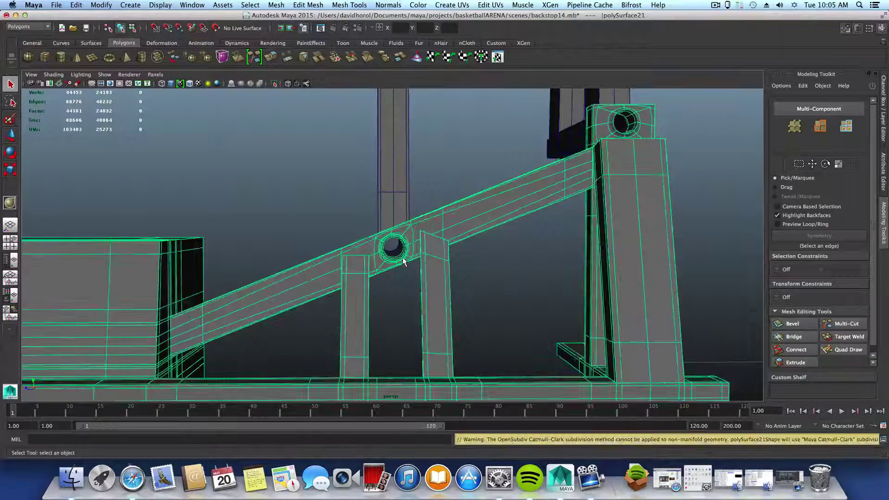
alt+drag(396, 257, 401, 263)
alt+right_drag(401, 264, 528, 294)
alt+drag(529, 294, 488, 292)
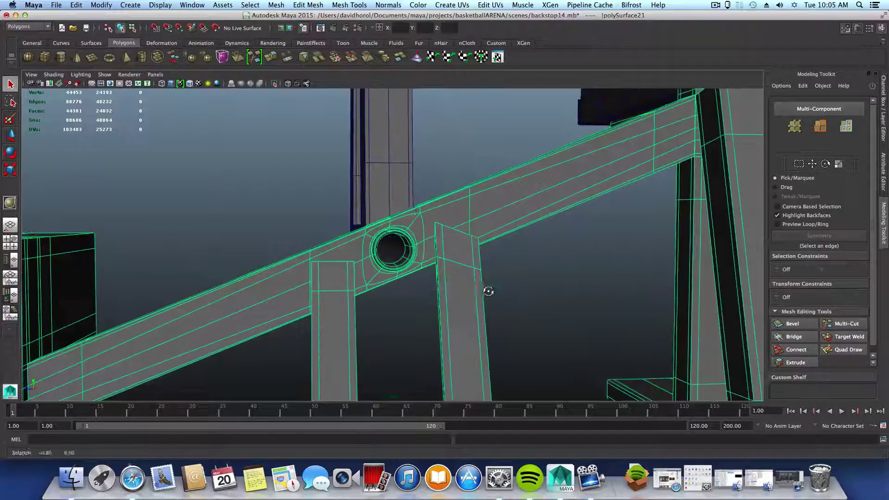
click(402, 253)
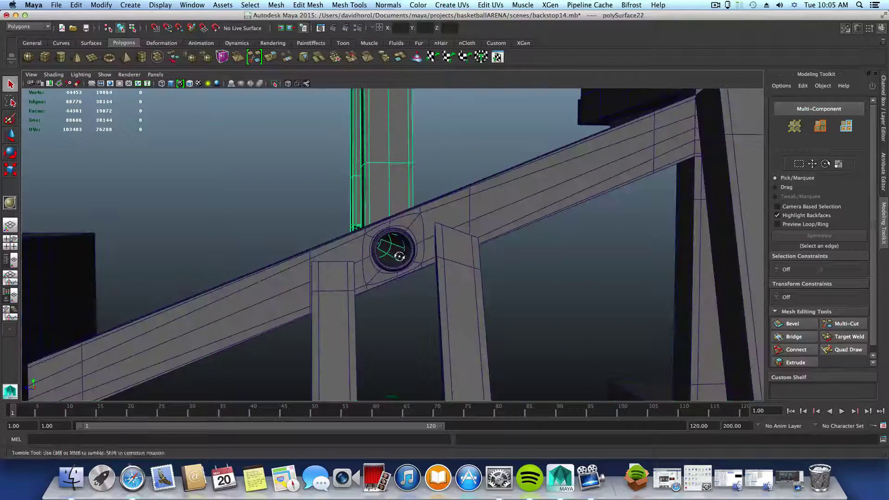
alt+drag(401, 259, 467, 263)
Isolate the base structure in the viewport and display it unsmoothed
click(372, 273)
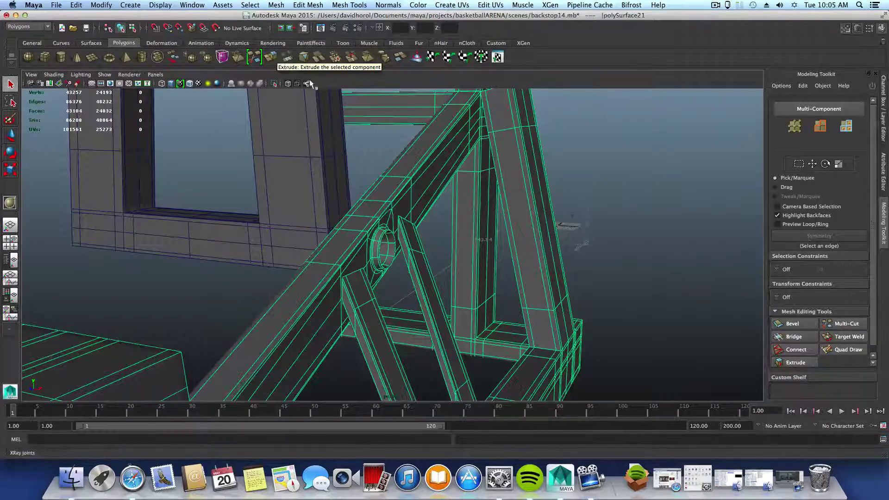
click(274, 84)
scroll(393, 248, up, 4)
key(1)
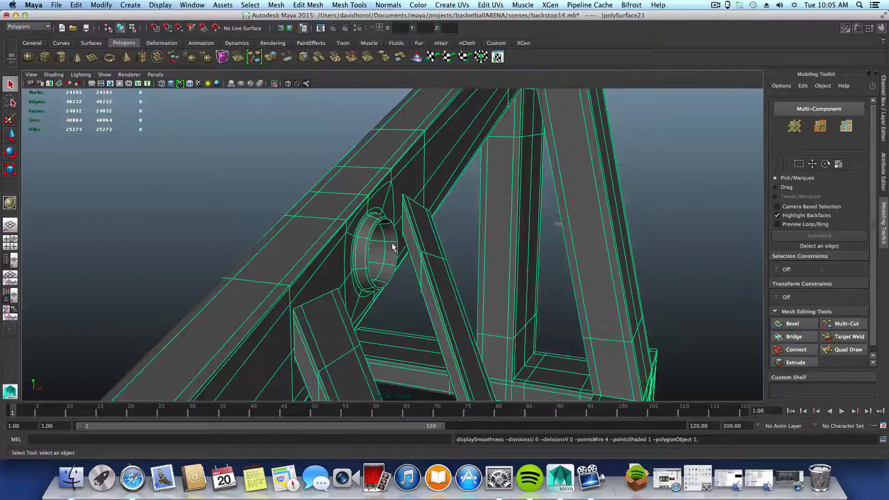
Insert supporting edge loops close to the rims of the raised ring around the sloping beam's hole
alt+drag(393, 247, 309, 251)
alt+right_drag(309, 251, 475, 249)
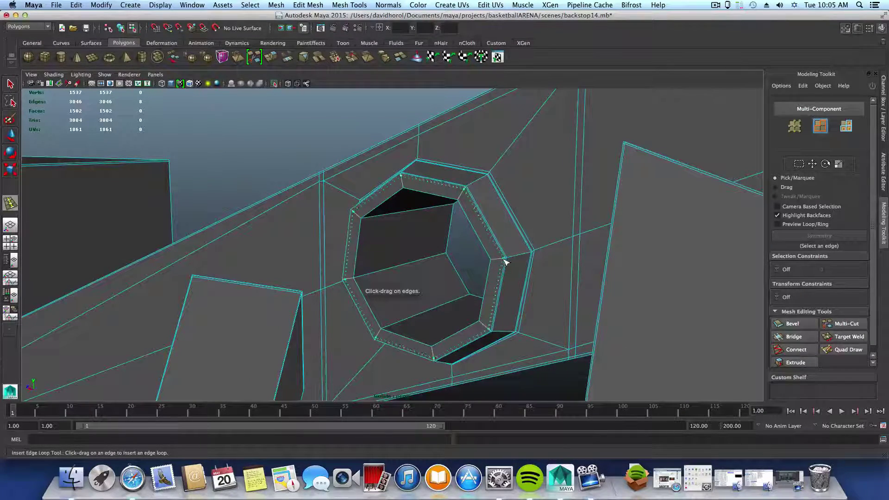
drag(505, 262, 498, 259)
alt+right_drag(514, 264, 555, 278)
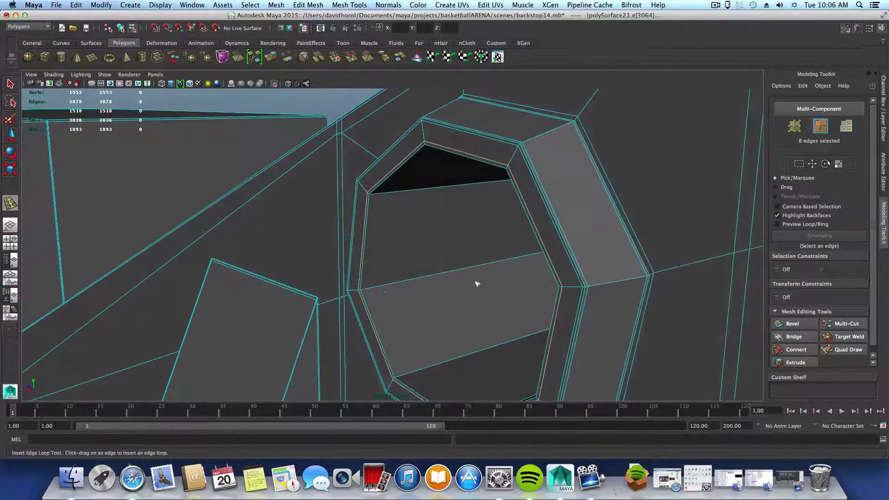
click(365, 293)
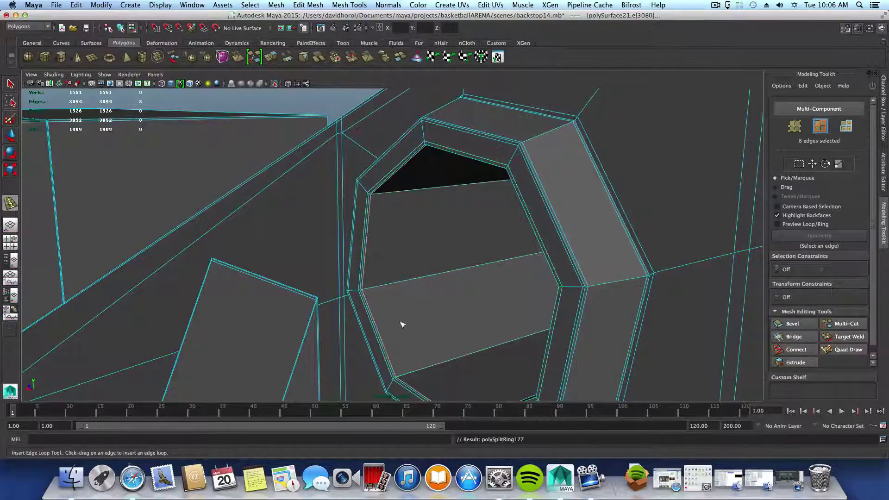
Inspect the hole and its ring in smooth preview from both sides of the sloping beam
alt+drag(401, 323, 554, 304)
alt+right_drag(551, 303, 307, 276)
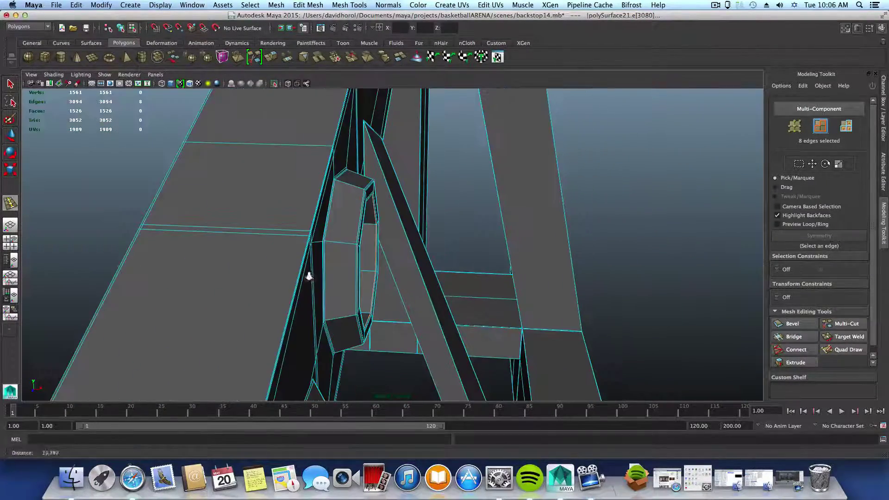
key(3)
alt+drag(452, 268, 356, 267)
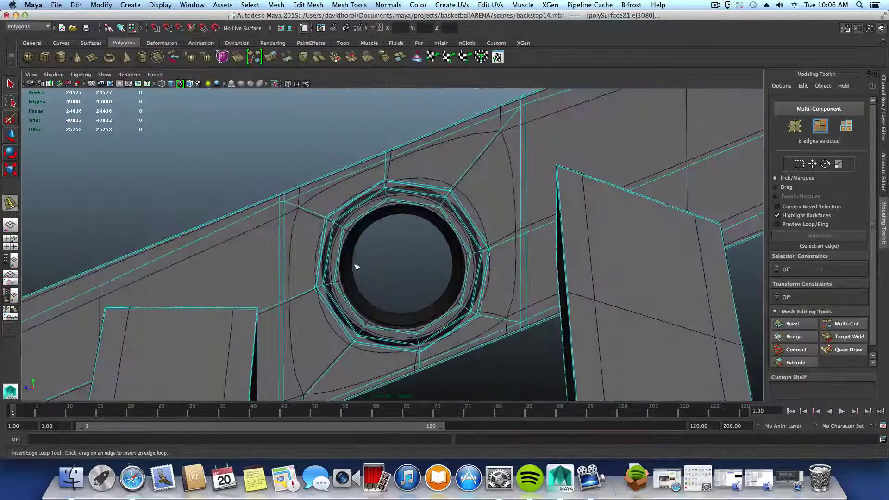
key(F8)
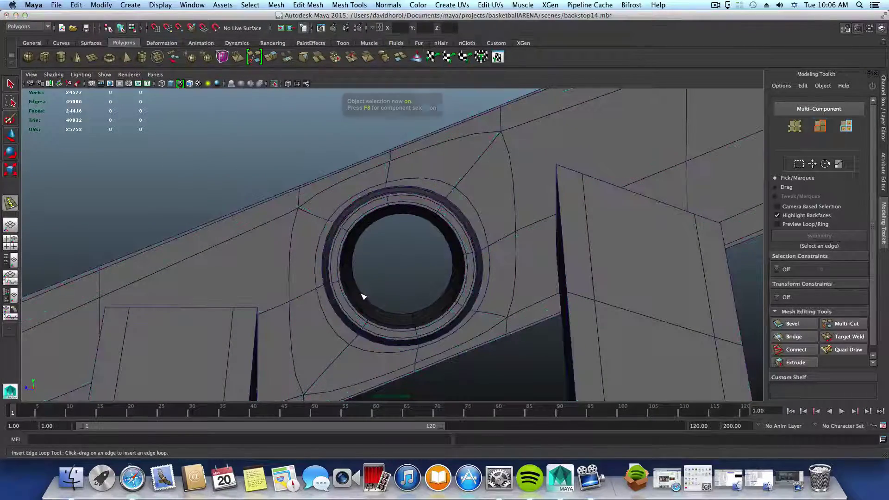
alt+drag(479, 306, 335, 218)
alt+drag(353, 254, 435, 272)
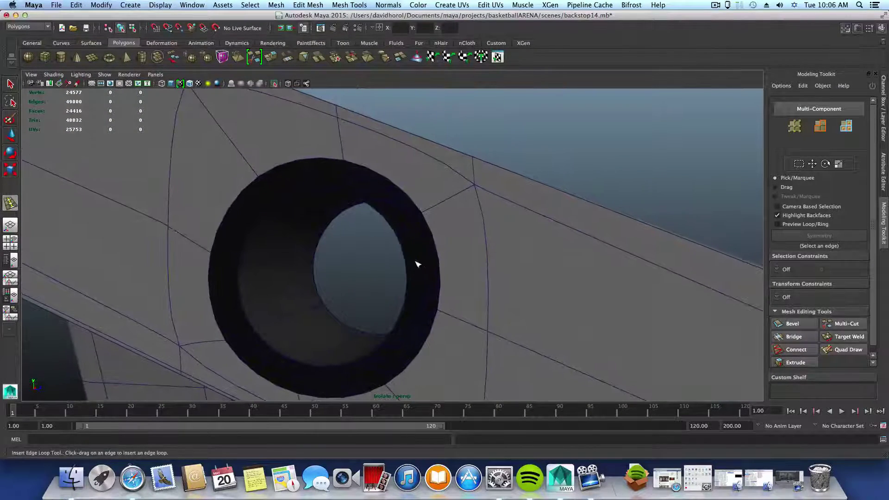
With the base unsmoothed, extrude the inner edge loop on the hole's open rear side and scale it outward toward the outer rim
key(q)
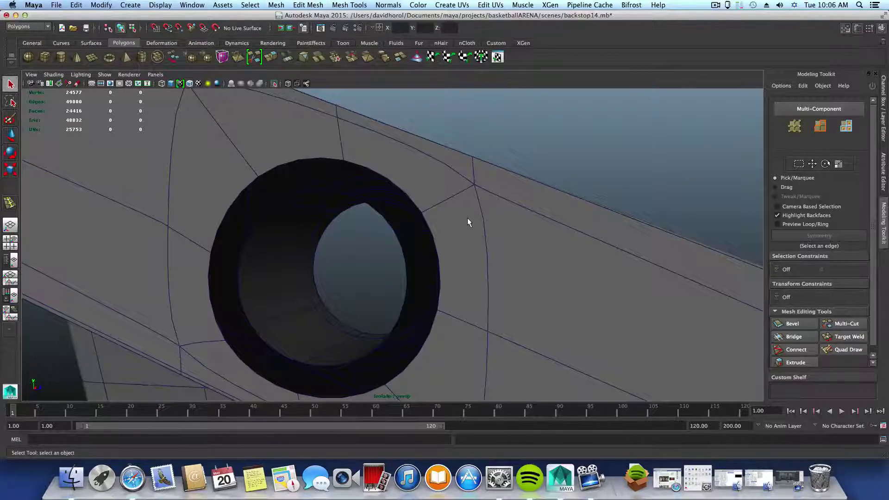
click(439, 240)
key(1)
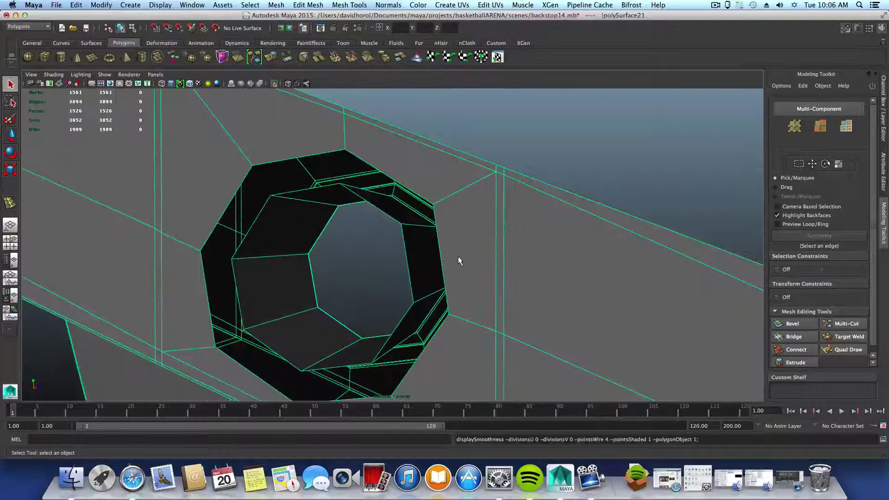
alt+drag(457, 256, 359, 276)
alt+middle_drag(359, 275, 397, 254)
alt+right_drag(397, 254, 404, 228)
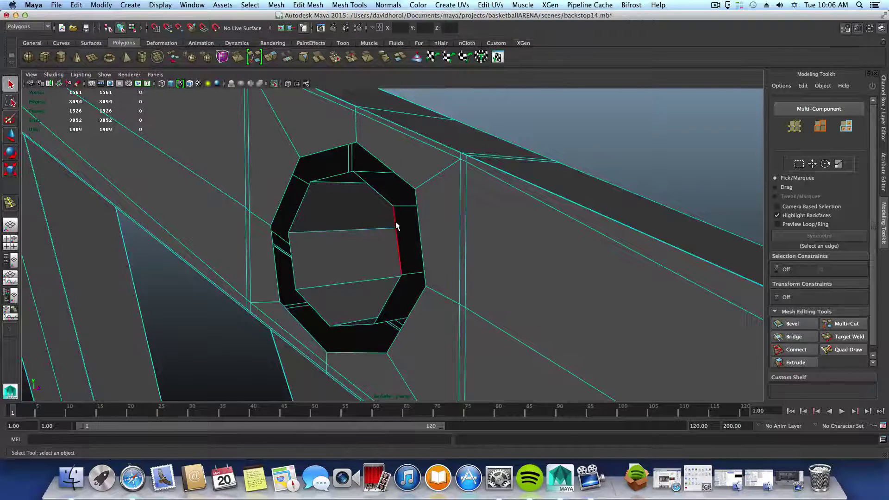
click(397, 232)
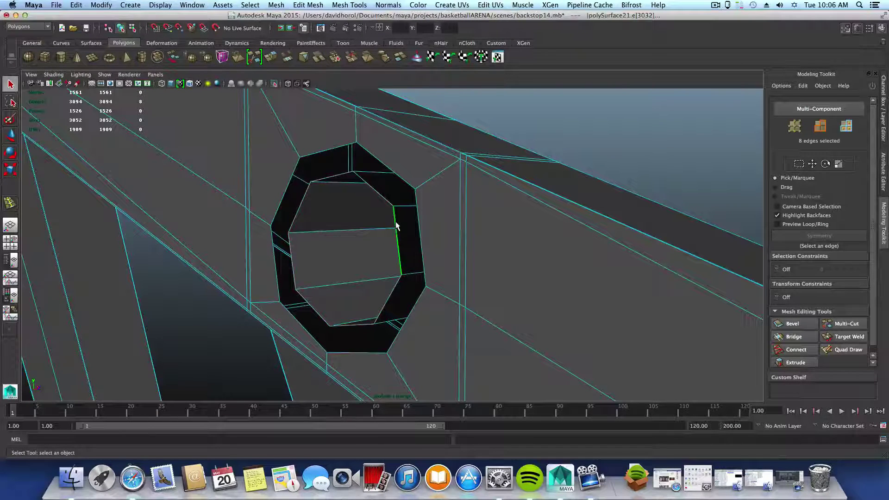
click(271, 57)
click(344, 253)
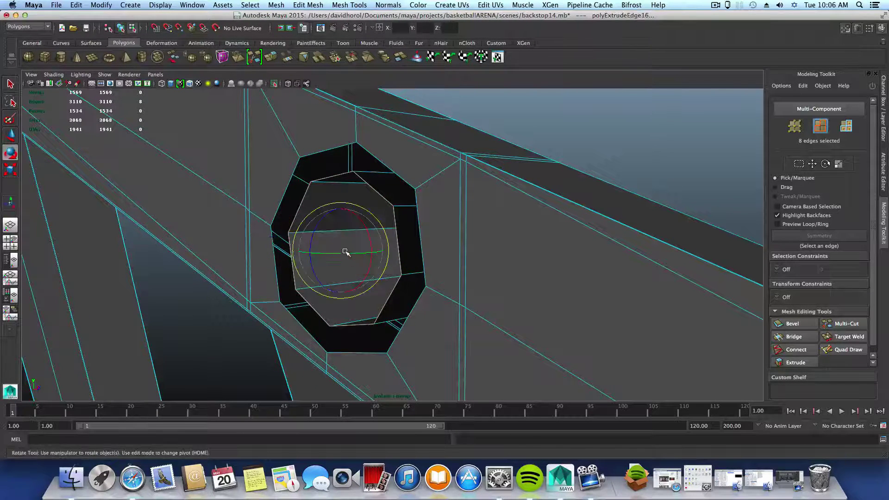
drag(345, 252, 434, 262)
Merge the vertices of the extruded ring onto the matching vertices of the beam's outer hole rim with the Merge Vertex Tool
alt+middle_drag(471, 219, 413, 250)
click(350, 5)
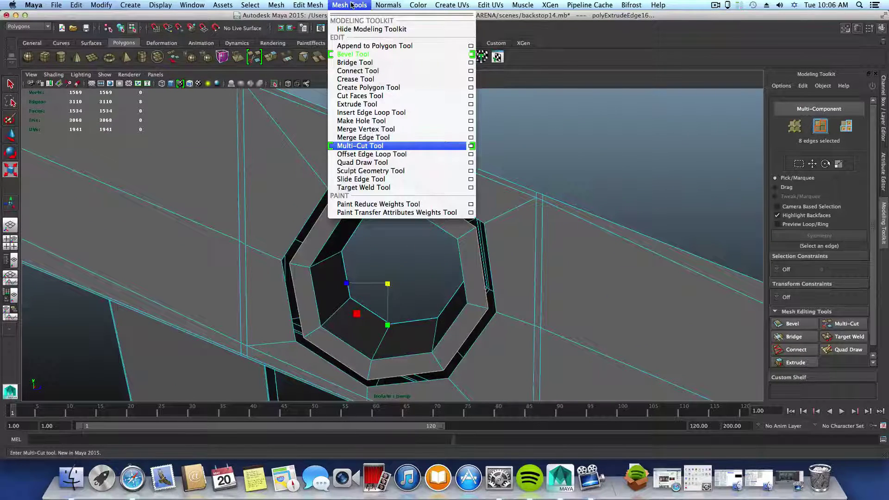
click(364, 129)
drag(476, 227, 356, 214)
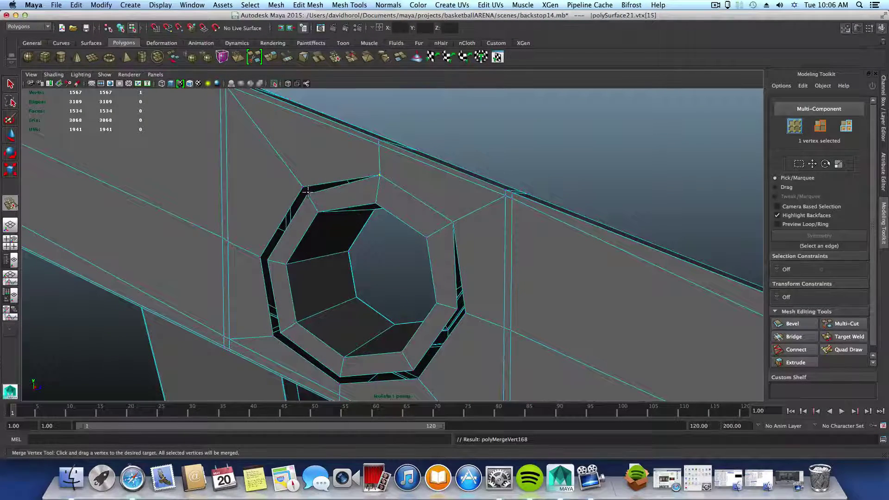
drag(302, 189, 301, 187)
alt+drag(373, 172, 281, 214)
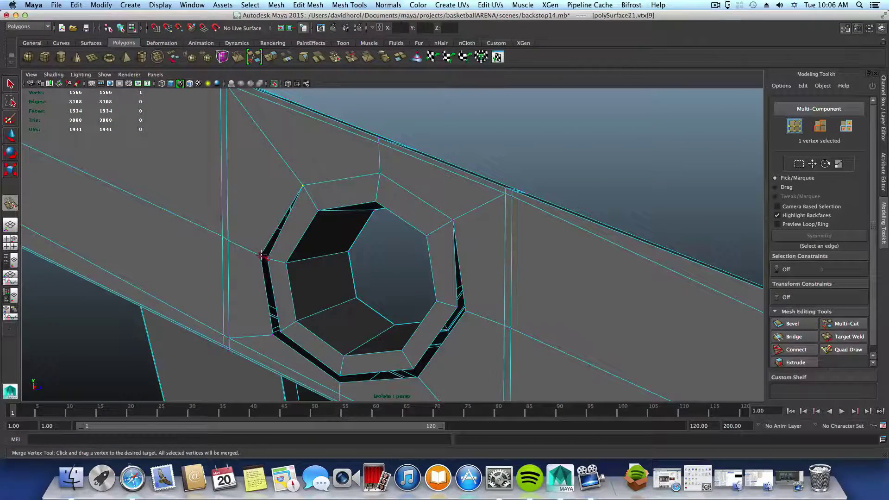
drag(262, 255, 260, 254)
drag(464, 312, 464, 311)
alt+middle_drag(464, 309, 449, 224)
drag(401, 287, 405, 292)
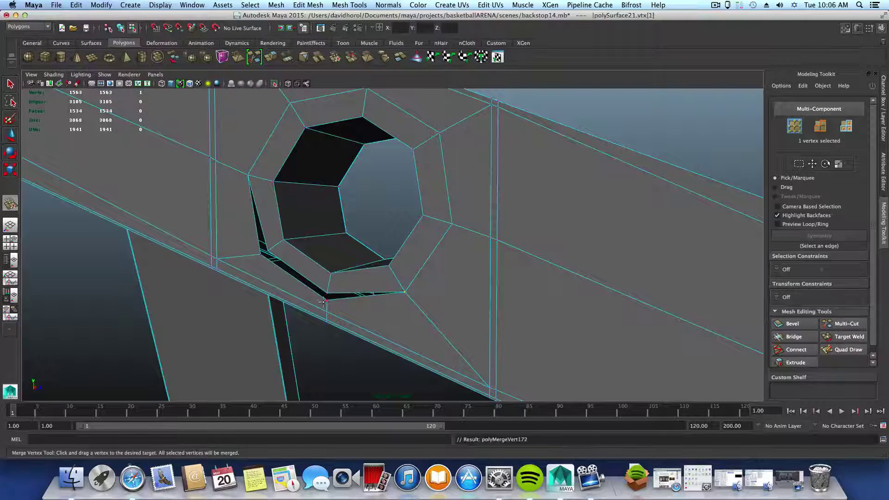
drag(325, 297, 147, 267)
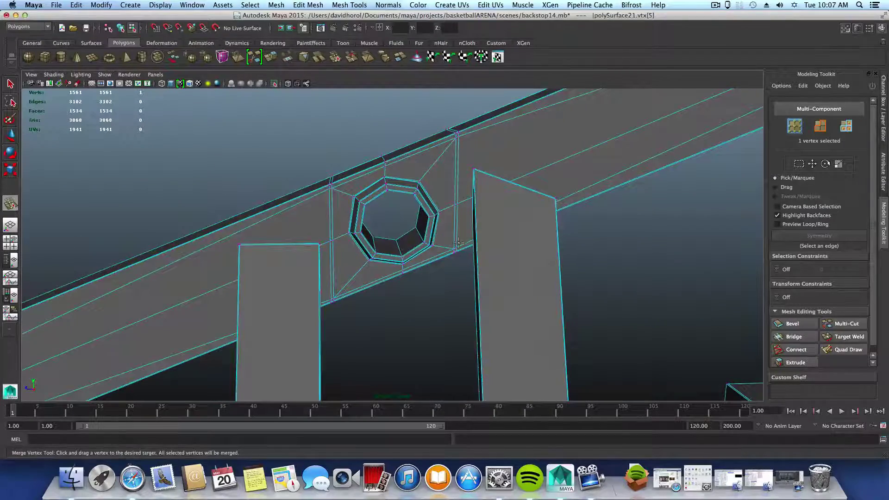
Examine how the lengthwise edges run along the sloping beam from the hole to the post and crossbar junction
alt+middle_drag(462, 259, 398, 297)
alt+drag(398, 298, 356, 296)
alt+middle_drag(452, 281, 328, 316)
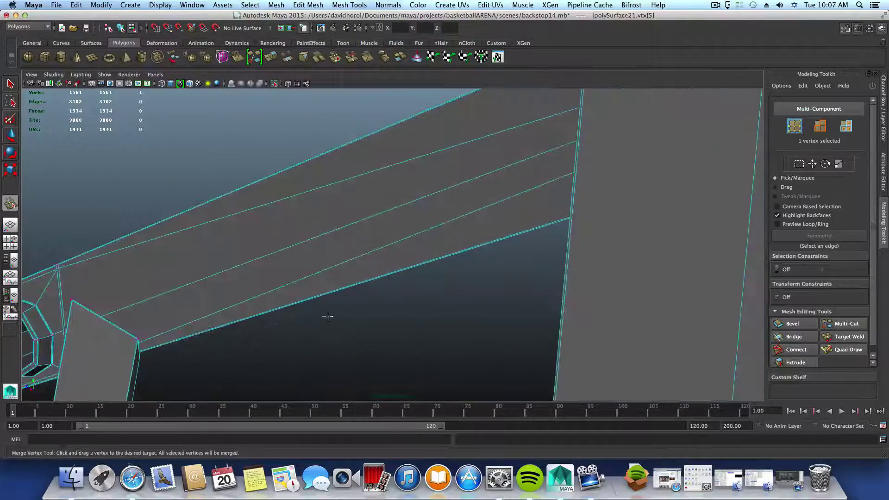
alt+drag(450, 289, 259, 324)
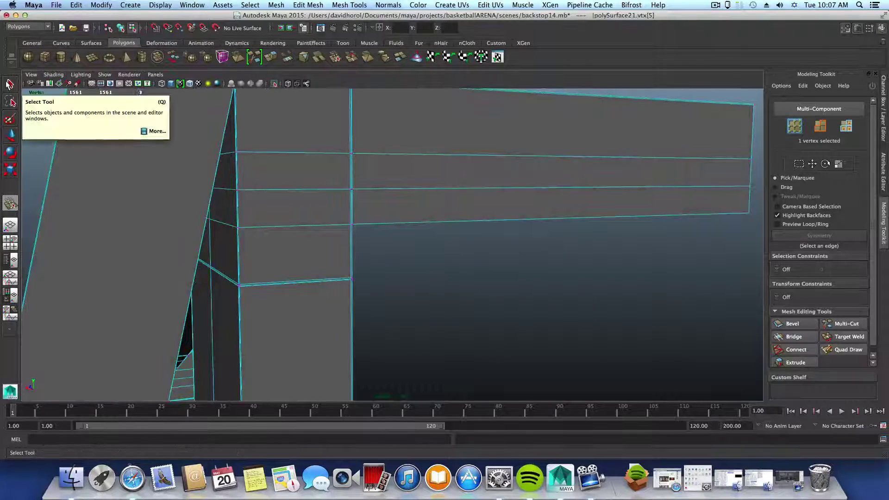
key(F8)
click(10, 85)
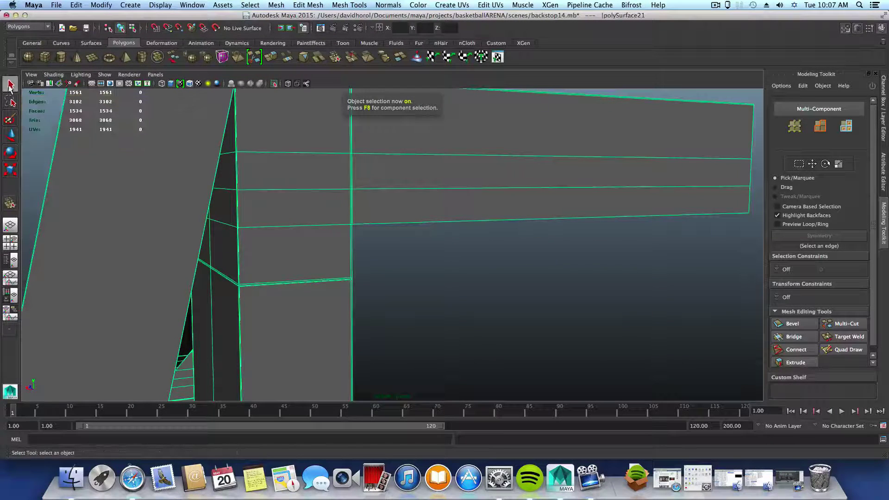
alt+drag(337, 263, 475, 248)
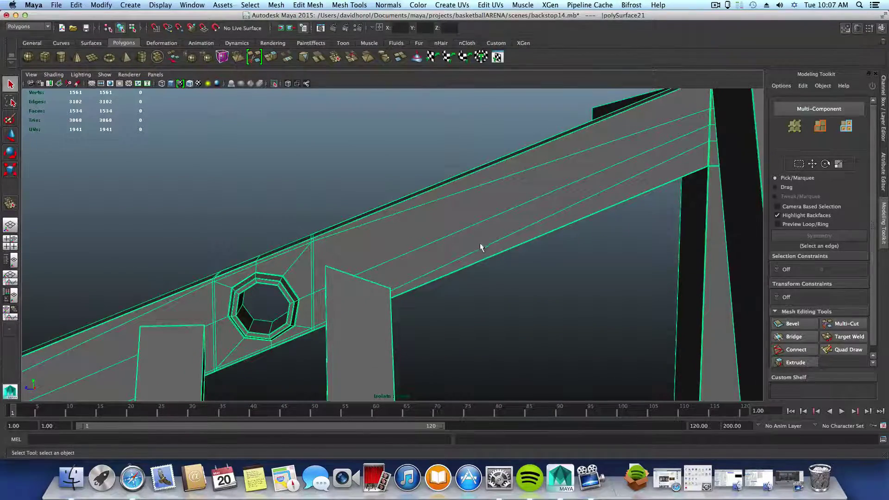
alt+drag(415, 309, 401, 261)
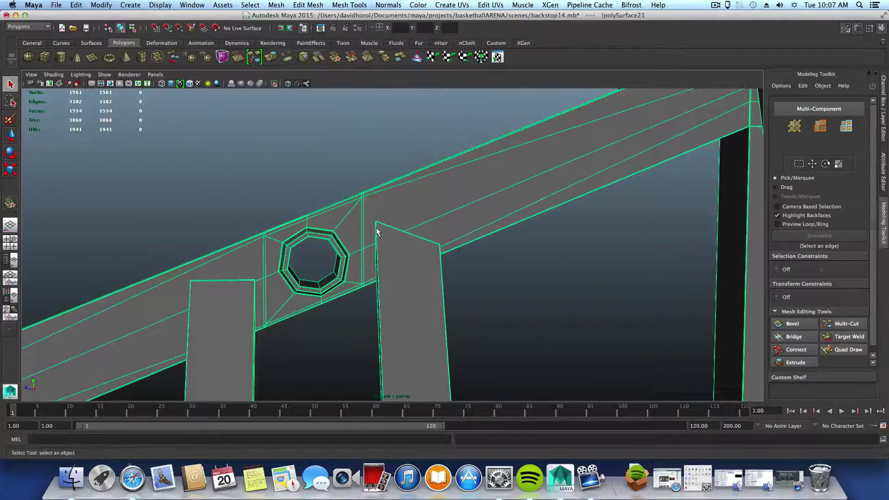
alt+drag(377, 232, 507, 340)
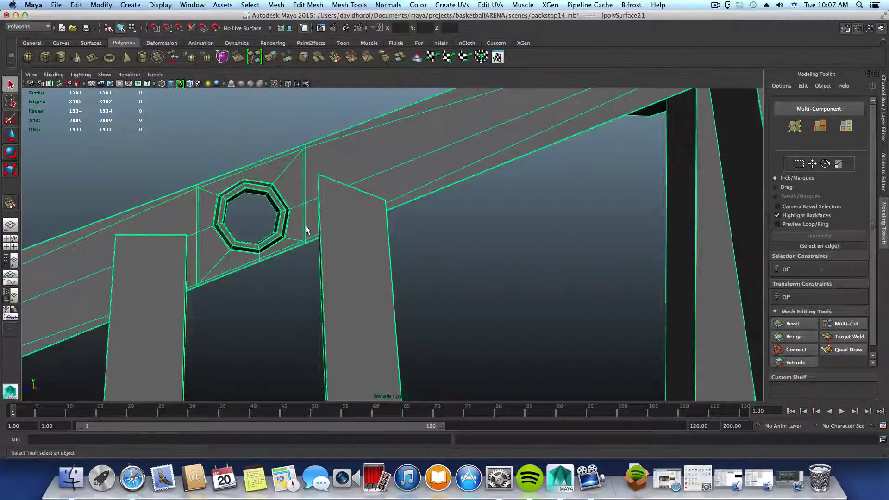
alt+drag(253, 269, 274, 262)
alt+right_drag(274, 262, 442, 304)
alt+middle_drag(315, 281, 563, 340)
alt+right_drag(500, 312, 634, 319)
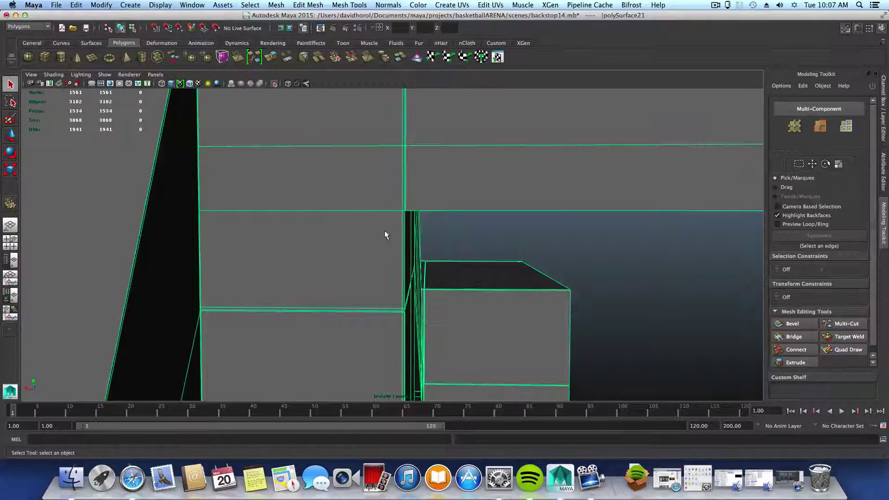
Insert an edge loop just below the edge level with the crossbar's underside, running across the post and along the sloping beam
alt+drag(385, 232, 383, 229)
shift+right_drag(387, 228, 350, 238)
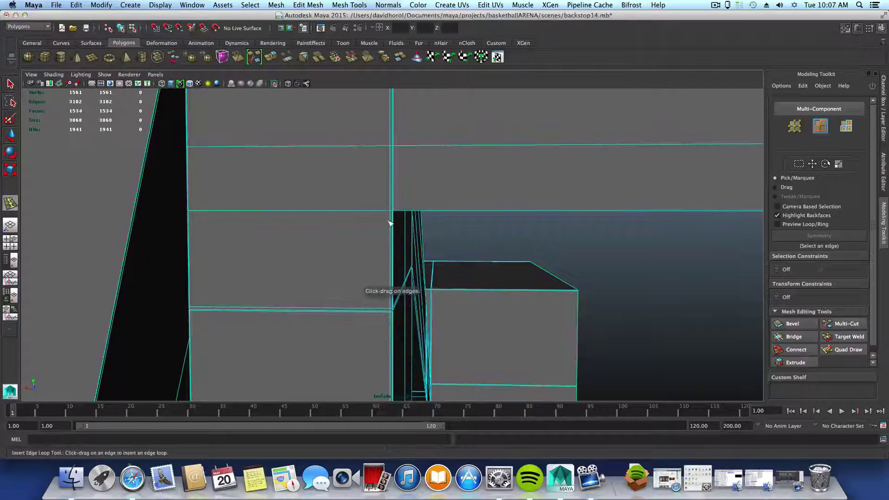
alt+drag(415, 228, 260, 213)
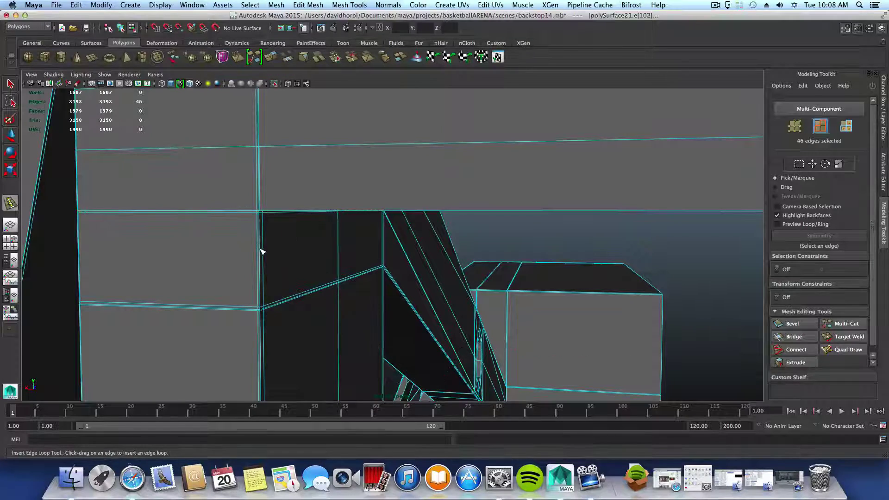
alt+drag(290, 250, 465, 262)
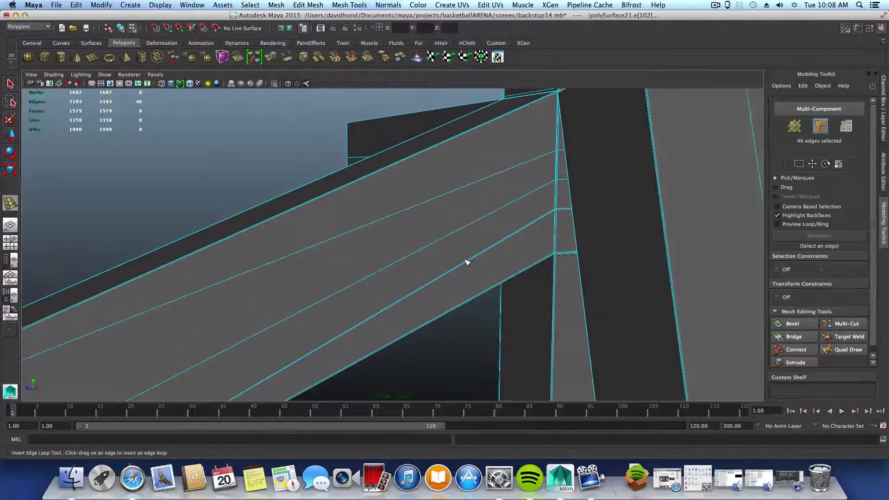
key(z)
alt+drag(417, 290, 279, 246)
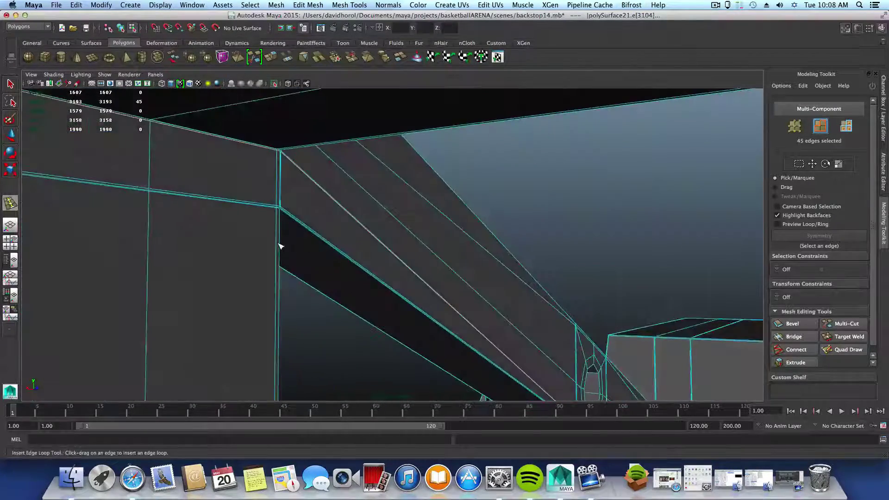
Examine how the new edge loop runs from the post and crossbar junction along the sloping beam and beneath the hole
alt+middle_drag(279, 246, 382, 269)
alt+middle_drag(263, 180, 307, 221)
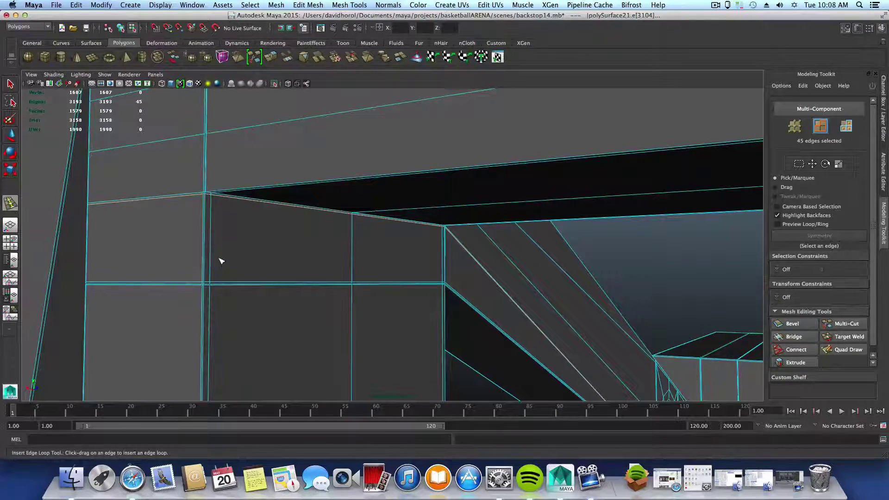
alt+drag(221, 261, 355, 258)
alt+middle_drag(355, 258, 492, 244)
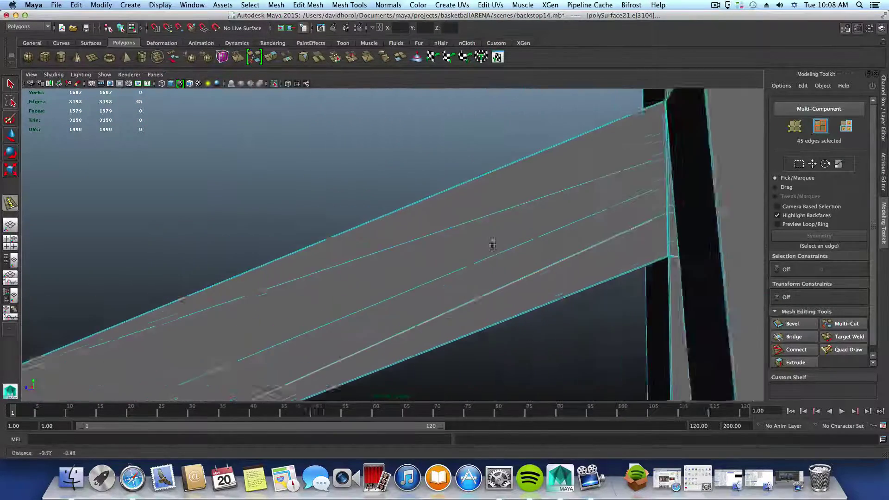
alt+drag(492, 244, 468, 268)
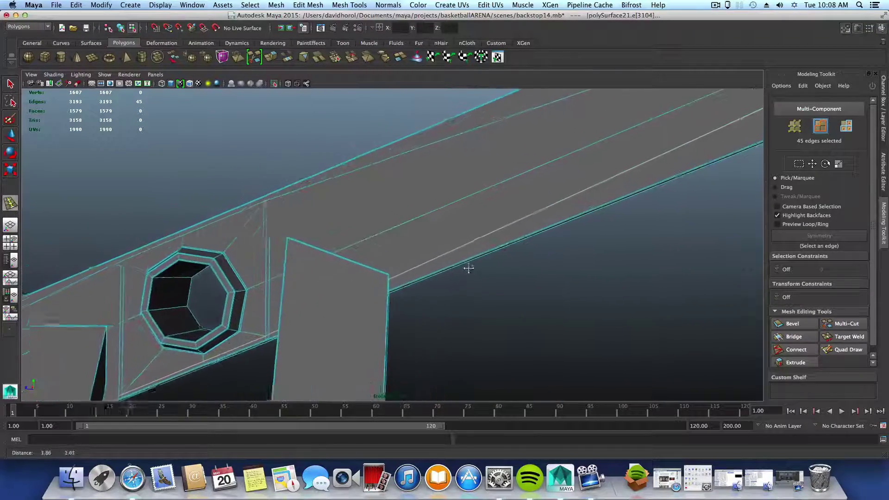
alt+middle_drag(469, 268, 250, 349)
mouse_move(504, 244)
alt+middle_down()
mouse_move(377, 297)
mouse_move(522, 244)
alt+middle_up()
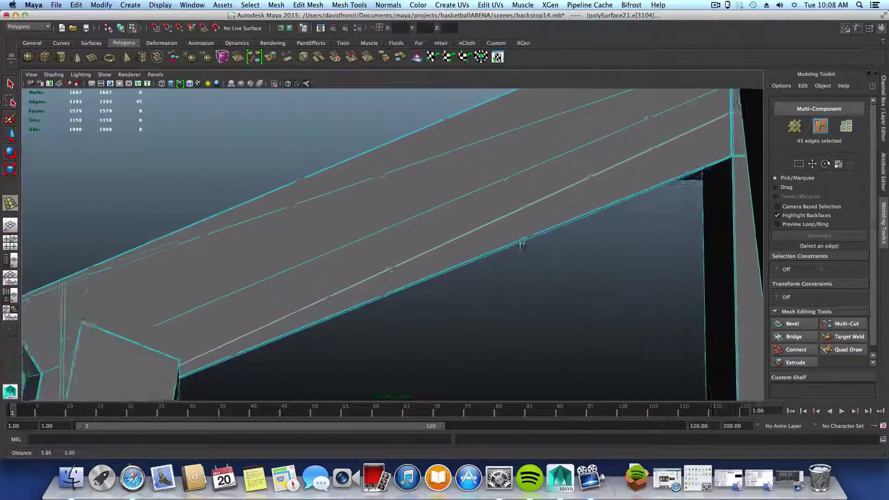
alt+drag(522, 243, 393, 181)
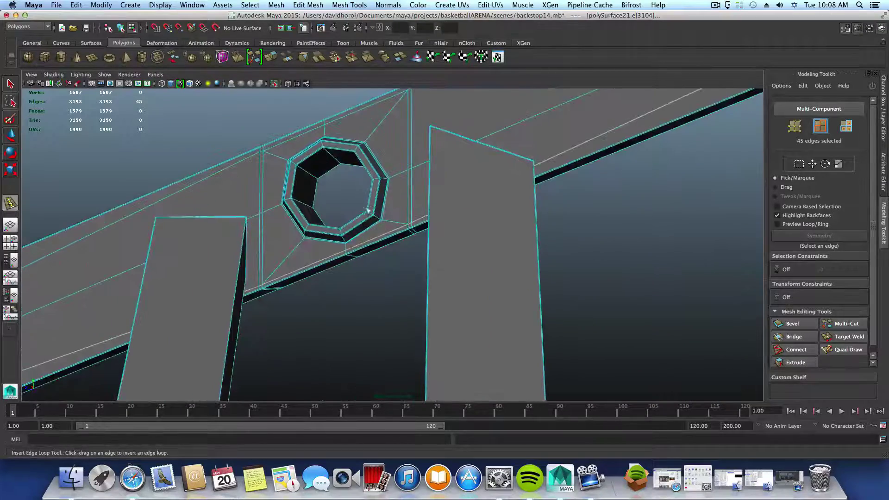
mouse_move(368, 211)
alt+mouse_down()
mouse_move(506, 239)
mouse_move(474, 260)
mouse_move(444, 238)
alt+mouse_up()
mouse_move(481, 250)
alt+right_down()
mouse_move(627, 260)
mouse_move(571, 252)
alt+right_up()
alt+middle_drag(499, 268, 488, 321)
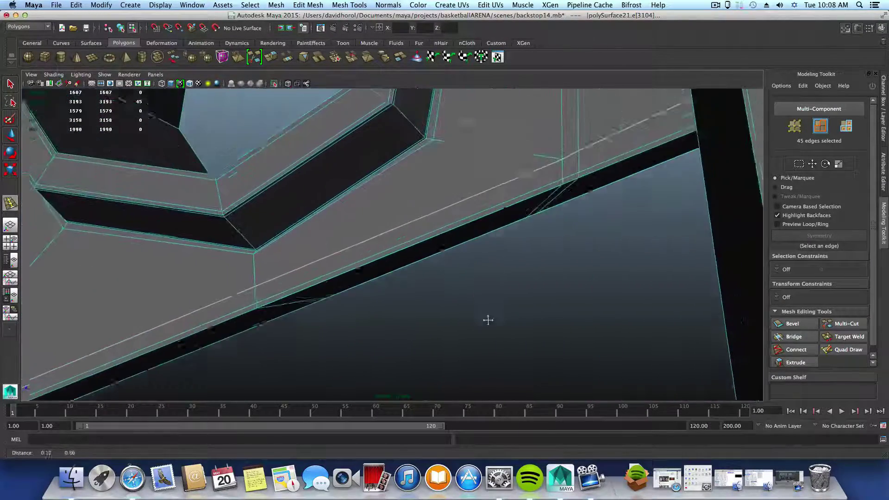
alt+drag(487, 320, 551, 182)
mouse_move(505, 197)
alt+right_down()
mouse_move(427, 208)
mouse_move(217, 192)
alt+right_up()
alt+right_drag(602, 206, 468, 208)
alt+right_drag(638, 219, 522, 224)
alt+middle_drag(522, 224, 435, 273)
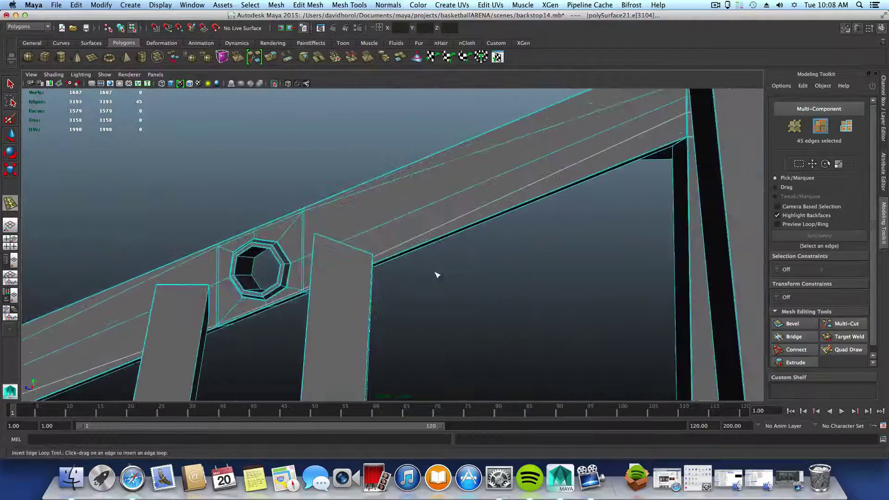
Slide the selected edge loop down toward the sloping beam's lower edge beneath the hole with the Slide Edge Tool
click(10, 84)
shift+right_click(485, 282)
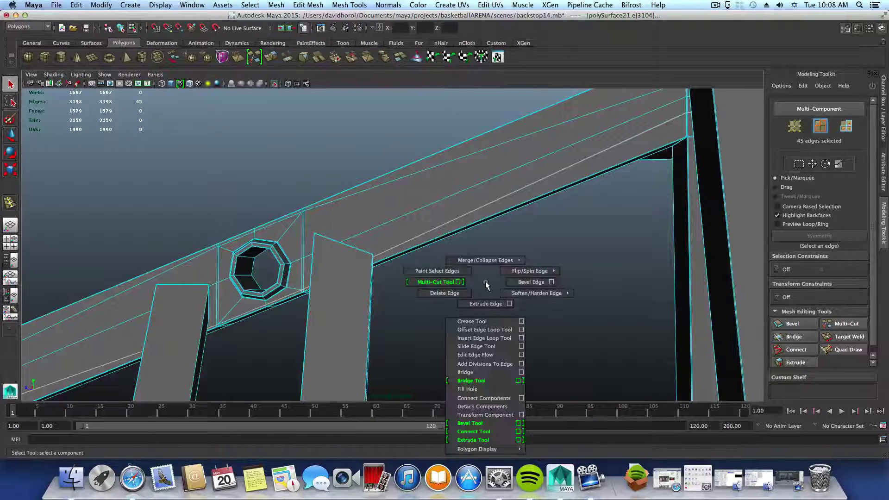
click(478, 348)
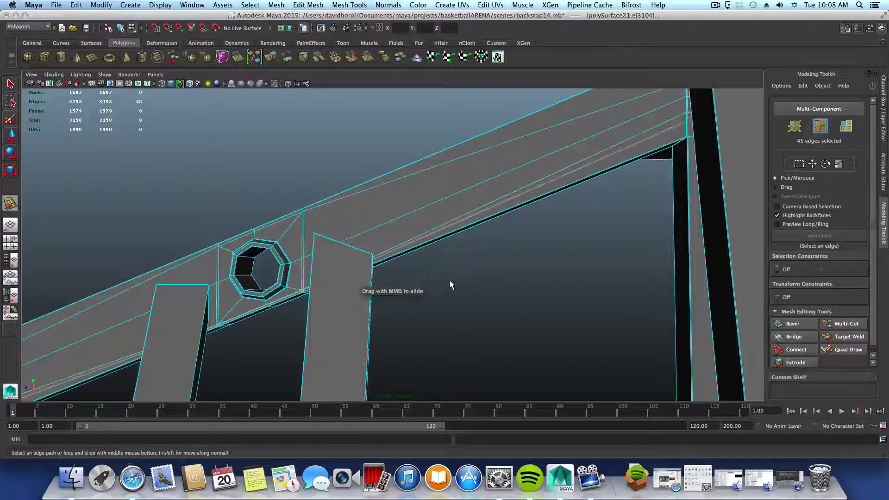
alt+middle_drag(300, 297, 395, 243)
alt+right_drag(394, 243, 389, 264)
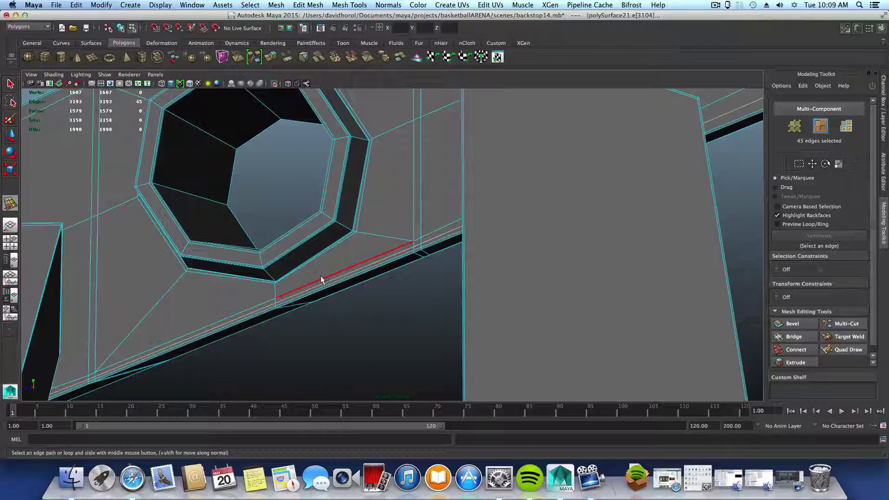
middle_drag(326, 276, 333, 281)
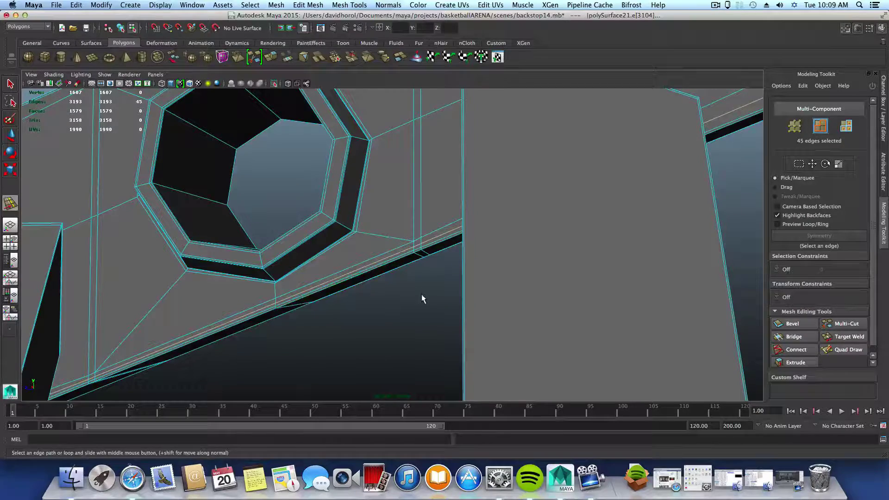
Deselect the loop's edges on the beam between hole and post, and slide the rest up toward the crossbar's underside
scroll(438, 321, down, 4)
alt+middle_drag(374, 323, 181, 344)
alt+middle_drag(457, 322, 460, 354)
alt+drag(460, 355, 307, 351)
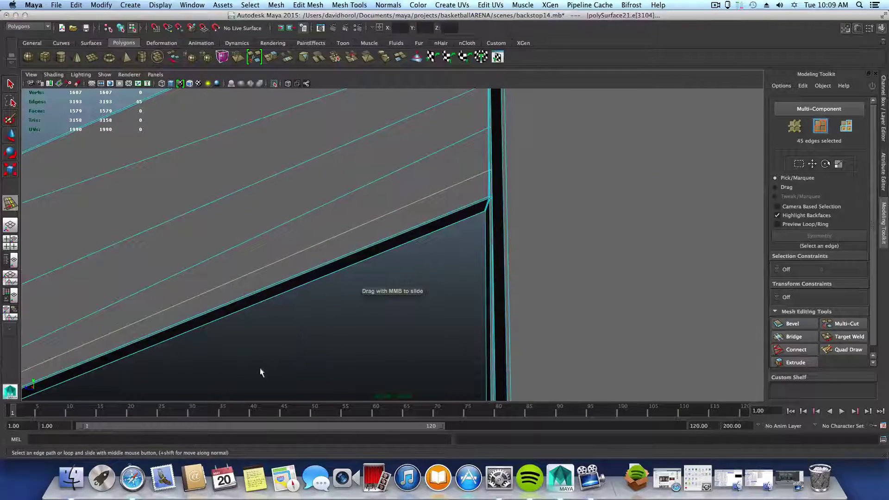
alt+middle_drag(260, 370, 482, 249)
alt+right_drag(482, 249, 218, 288)
alt+middle_drag(217, 288, 235, 282)
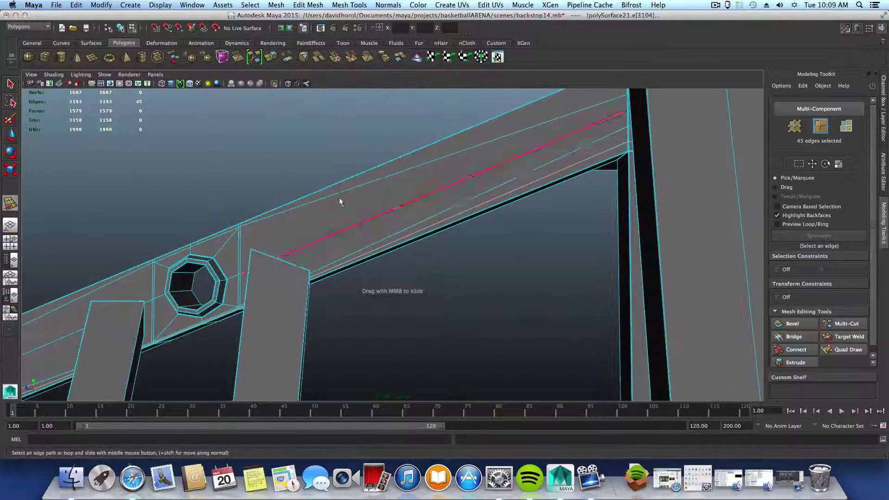
drag(357, 138, 410, 348)
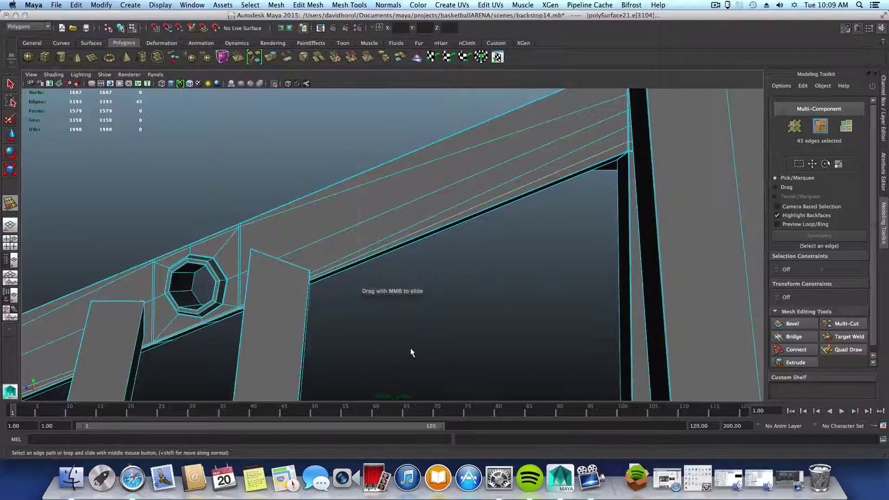
alt+middle_drag(455, 298, 294, 355)
alt+drag(453, 329, 254, 294)
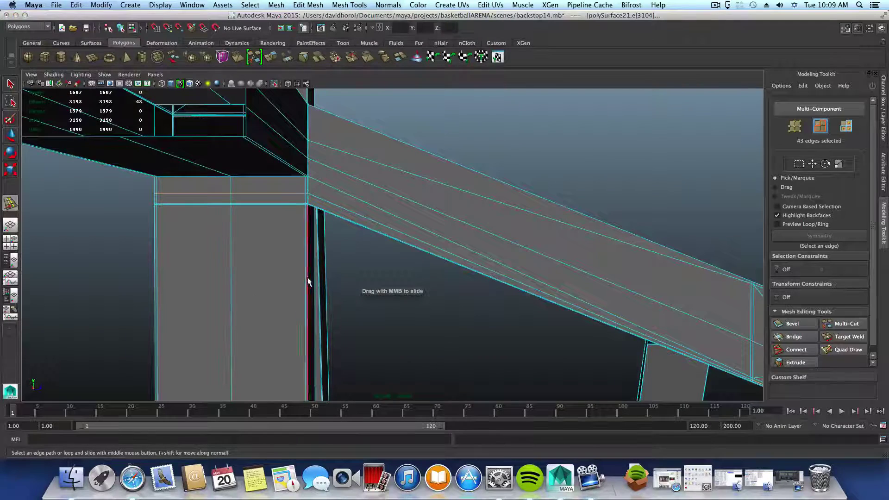
middle_drag(314, 270, 281, 272)
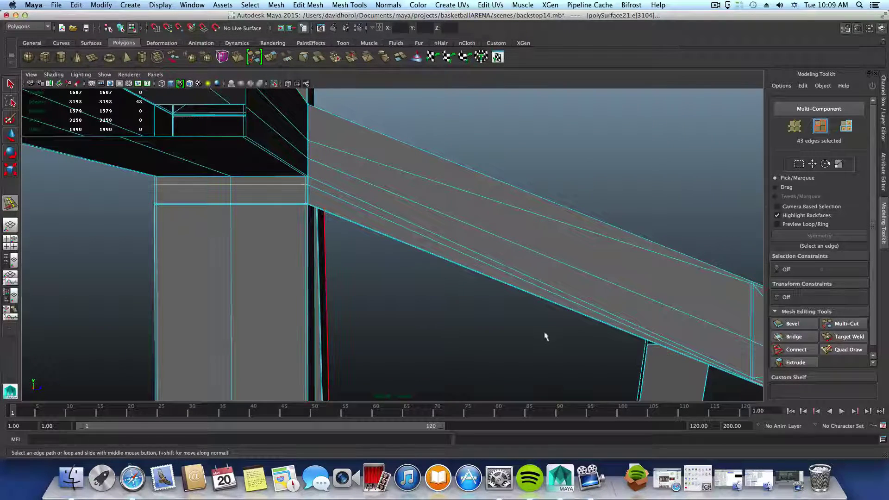
Remove the loop's edges beneath the hole and next to the struts from the selection
alt+middle_drag(571, 342, 213, 232)
alt+middle_drag(351, 298, 308, 265)
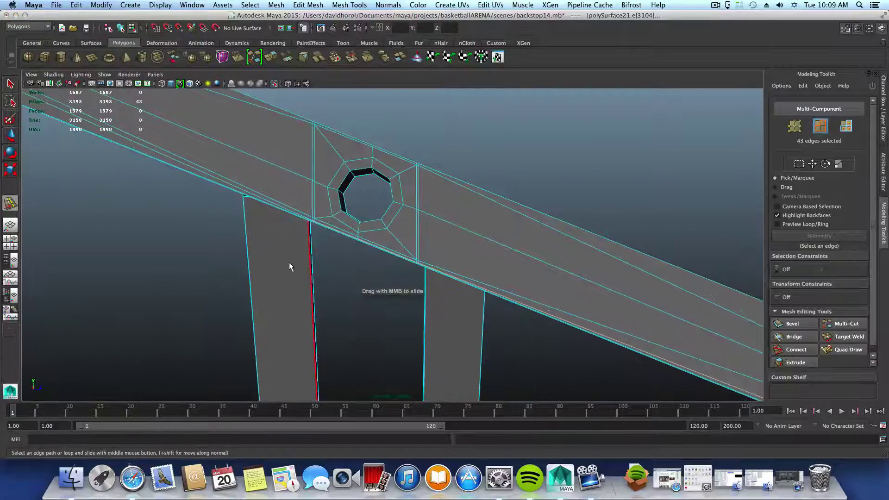
alt+drag(289, 262, 470, 264)
ctrl+drag(437, 301, 437, 302)
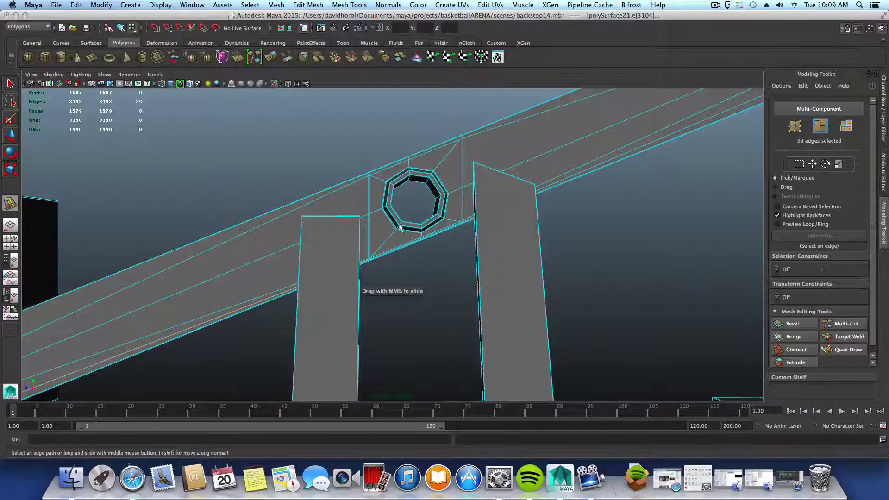
scroll(560, 313, up, 4)
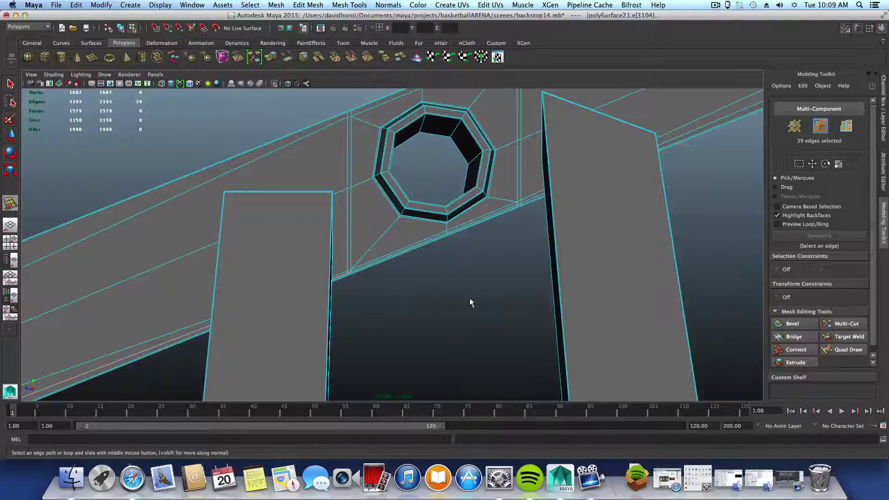
scroll(531, 267, up, 3)
alt+drag(572, 243, 360, 259)
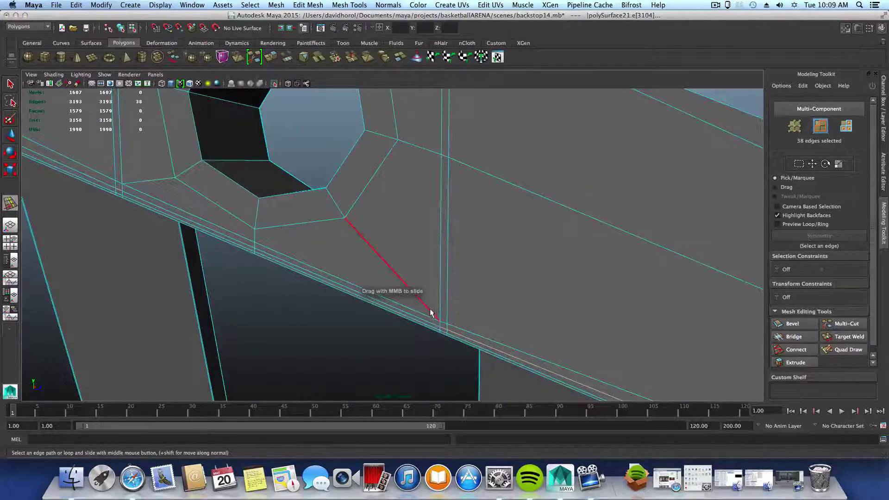
ctrl+drag(441, 343, 443, 346)
alt+middle_drag(168, 227, 273, 284)
ctrl+drag(211, 251, 231, 272)
alt+middle_drag(203, 290, 389, 363)
alt+middle_drag(190, 226, 420, 335)
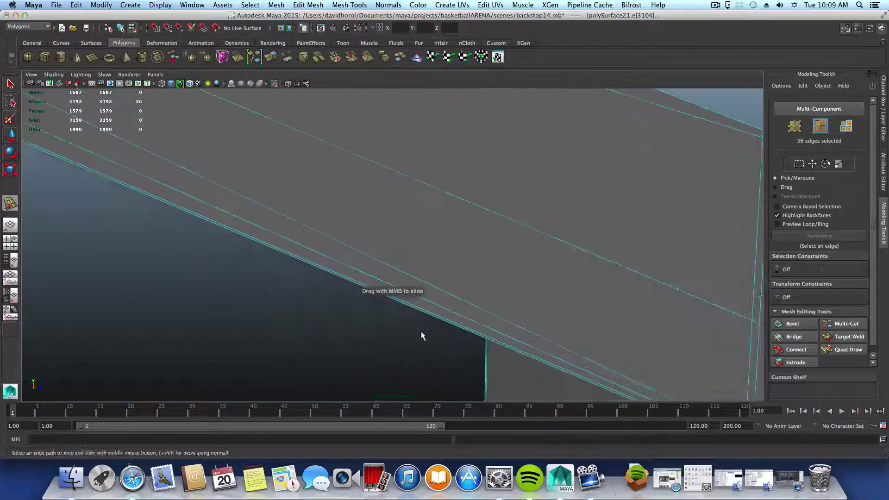
Slide the selected loop across the post up until it sits just below the crossbar's underside
alt+right_drag(421, 335, 198, 292)
alt+drag(197, 292, 298, 268)
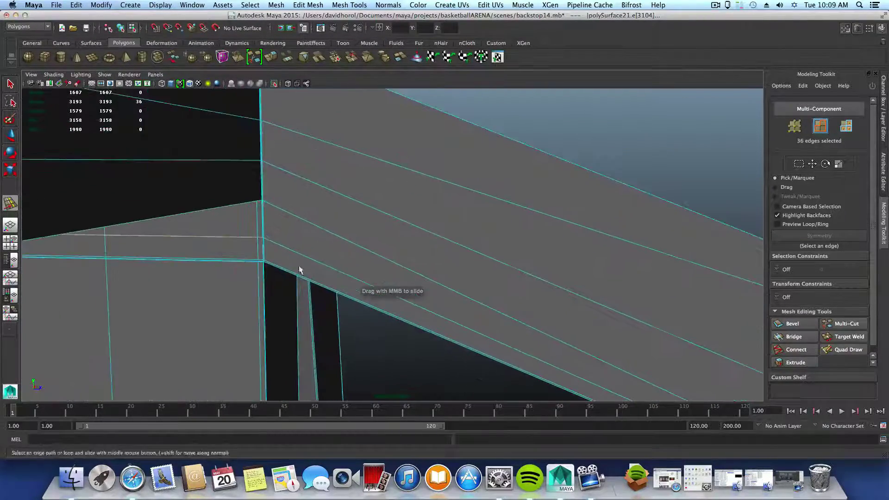
alt+drag(208, 271, 225, 278)
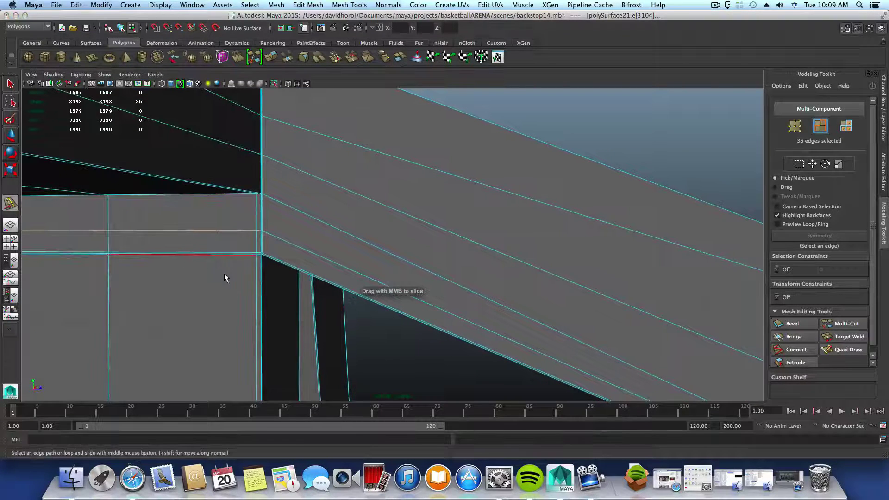
middle_drag(219, 286, 264, 305)
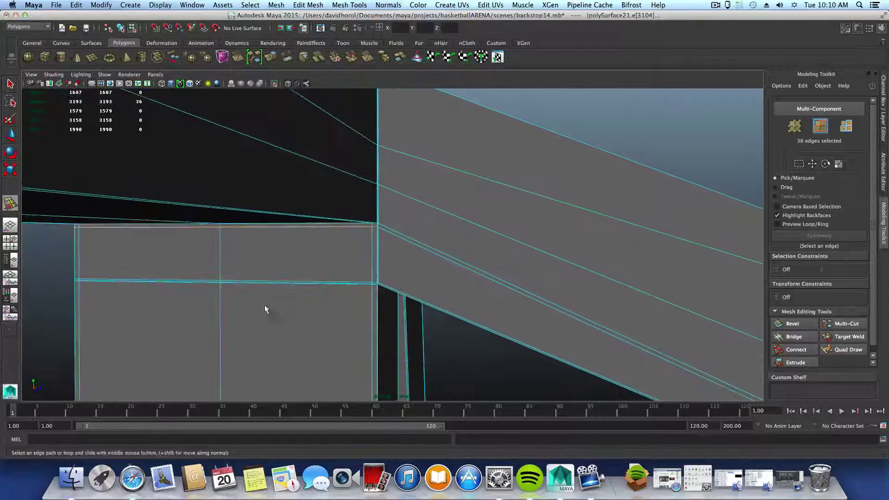
alt+right_drag(265, 305, 540, 367)
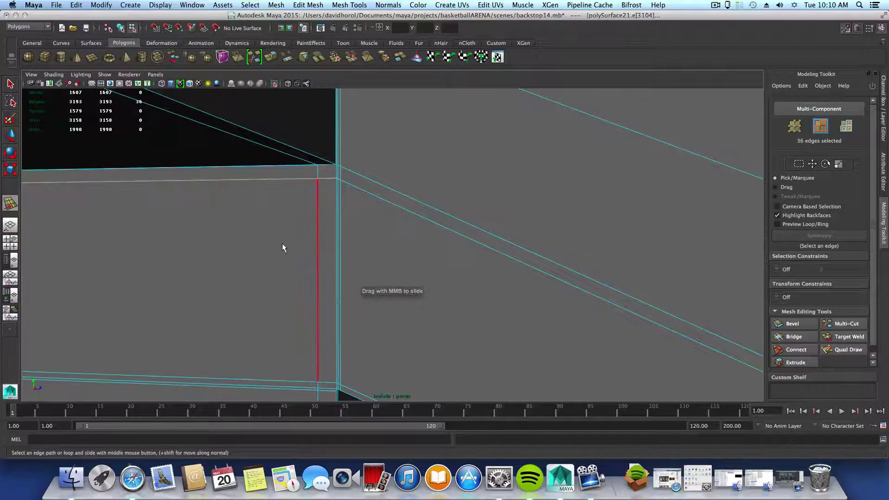
middle_drag(282, 243, 314, 244)
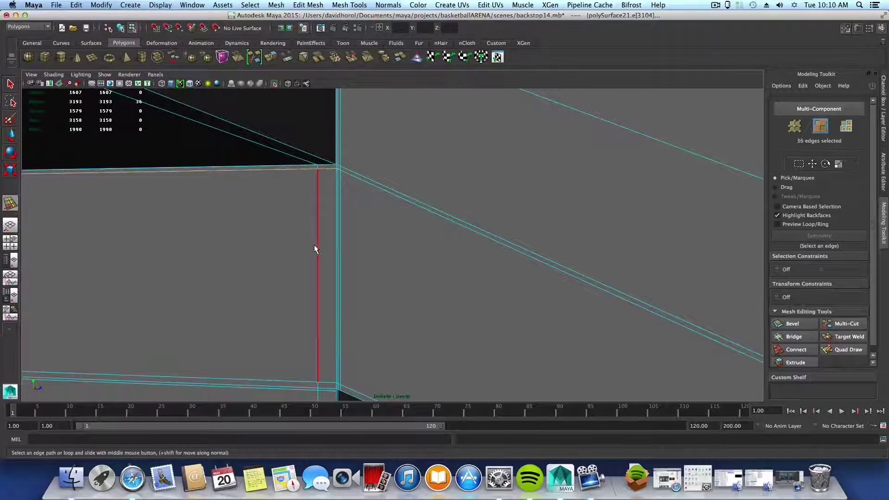
Follow the loop down the sloping beam past the hole and limit the selection to its edges on the lower section
alt+drag(314, 249, 531, 282)
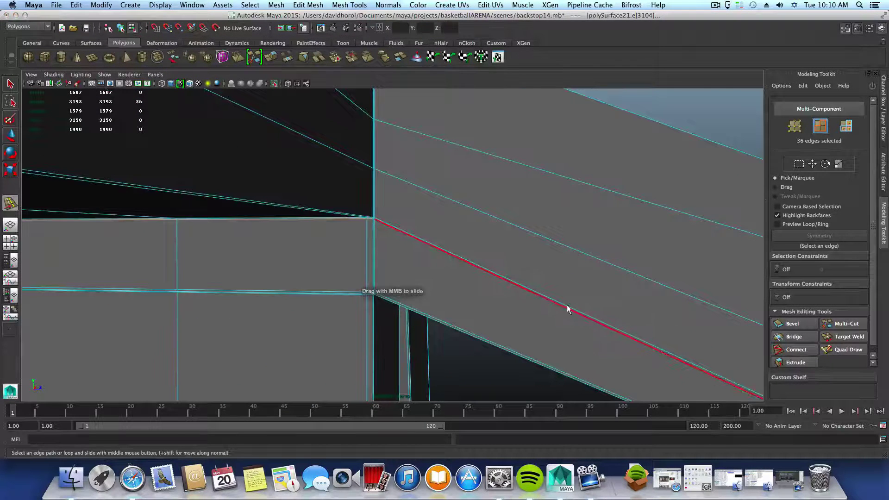
alt+drag(568, 309, 279, 224)
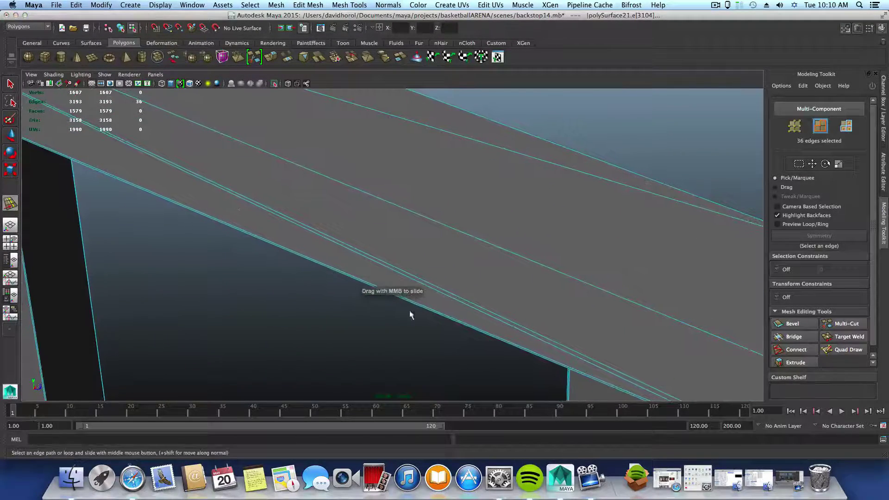
alt+drag(181, 198, 279, 237)
alt+right_drag(279, 237, 385, 291)
alt+drag(385, 291, 367, 301)
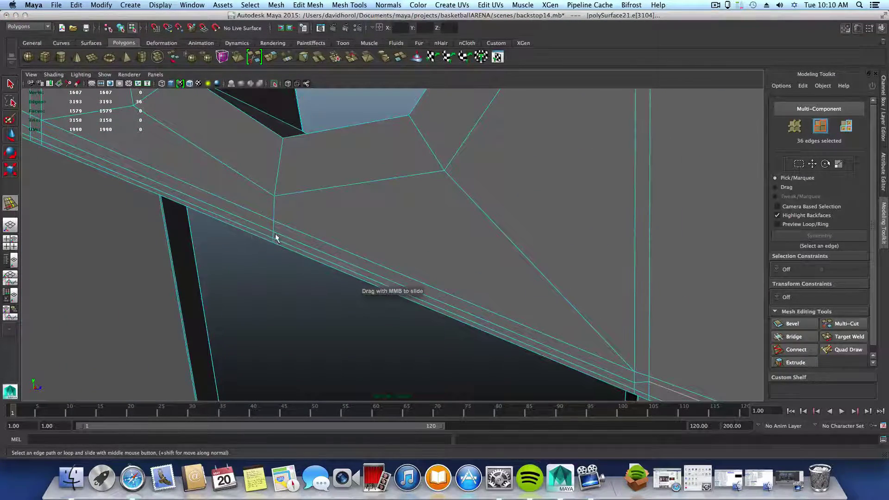
alt+drag(275, 238, 158, 214)
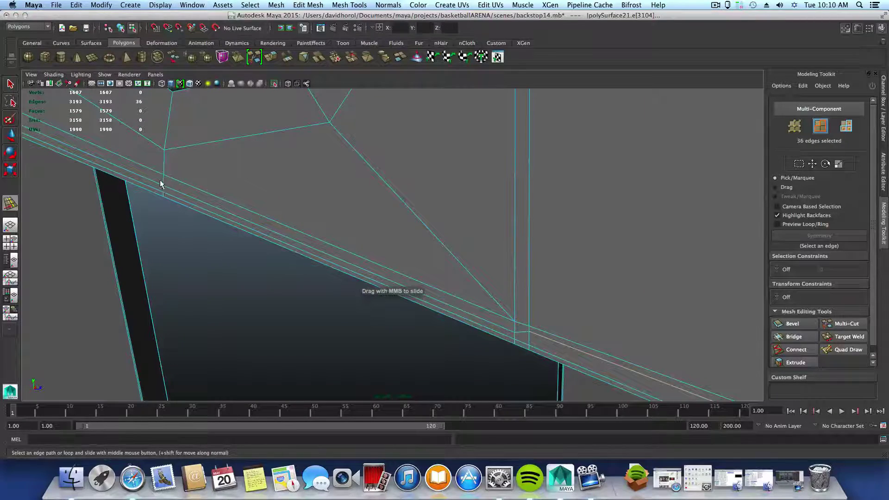
alt+middle_drag(475, 313, 263, 232)
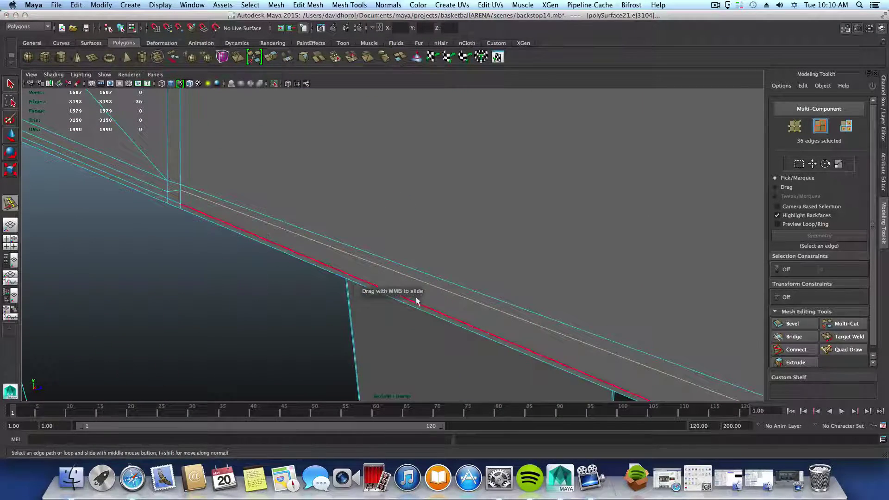
alt+right_drag(259, 324, 150, 367)
alt+drag(149, 367, 357, 335)
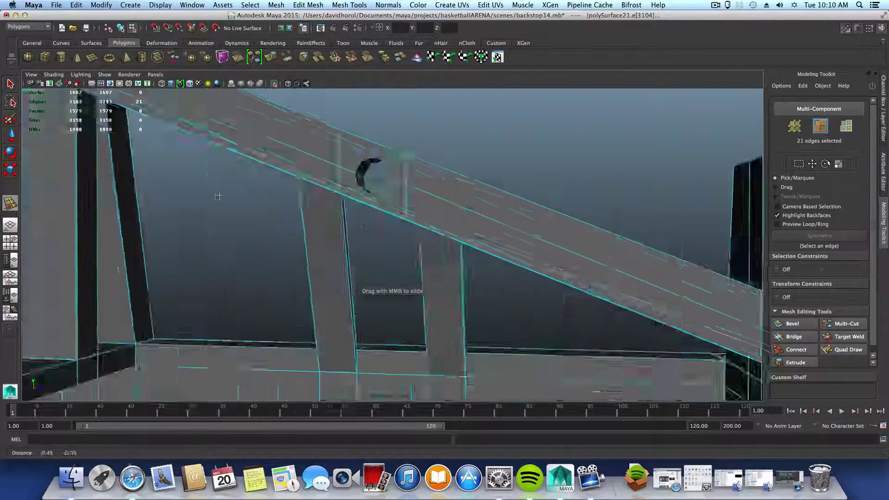
Slide the selected edges on the beam's lower section down close to the beam's bottom edge
alt+middle_drag(218, 196, 95, 145)
alt+middle_drag(465, 257, 340, 226)
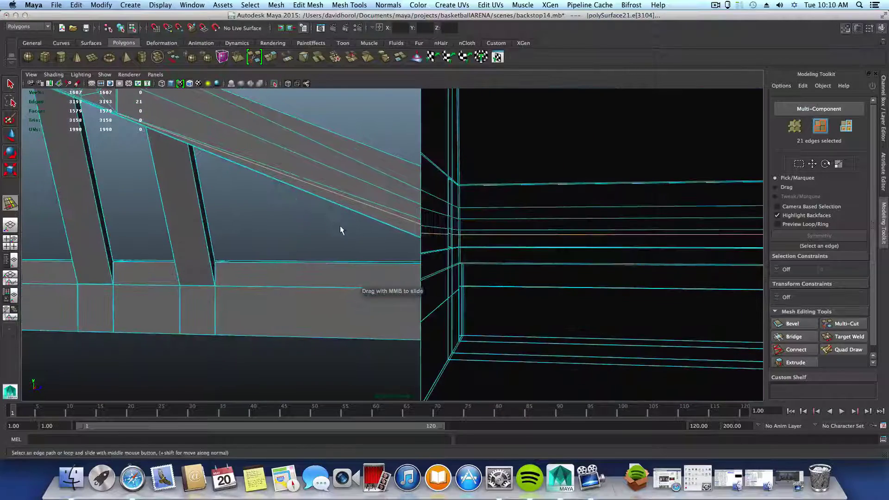
alt+drag(339, 226, 400, 268)
middle_drag(400, 268, 363, 263)
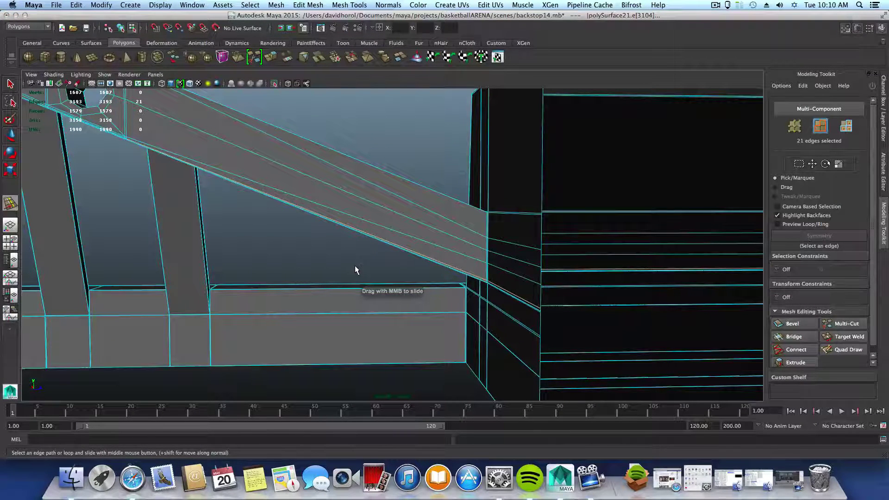
middle_drag(351, 265, 338, 264)
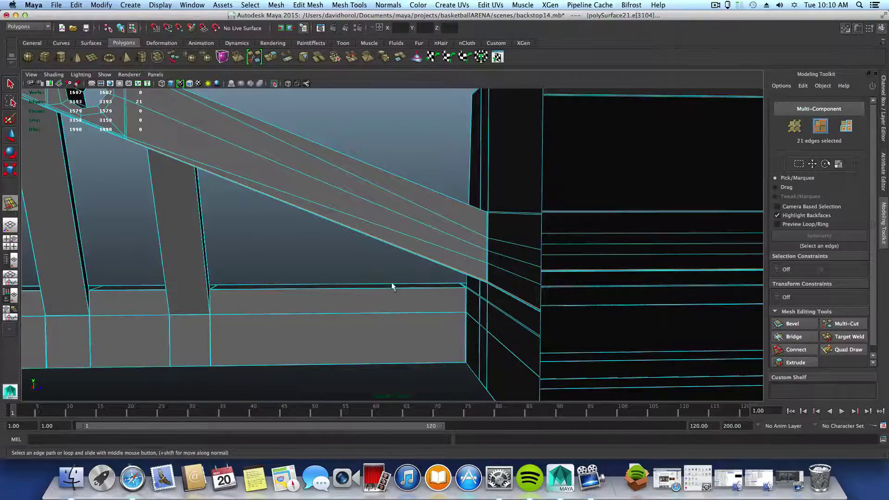
Fine-tune the selected loop's slide so it runs just above the sloping beam's bottom edge where the beam meets the block
alt+drag(392, 283, 446, 283)
alt+middle_drag(446, 284, 293, 266)
alt+right_drag(294, 266, 431, 313)
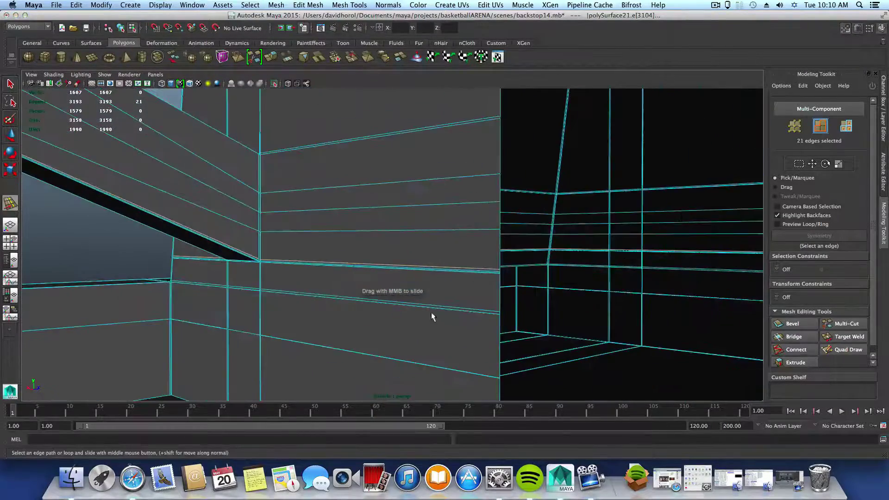
alt+right_drag(326, 294, 398, 303)
mouse_move(226, 276)
middle_down()
mouse_move(217, 276)
mouse_move(237, 282)
middle_up()
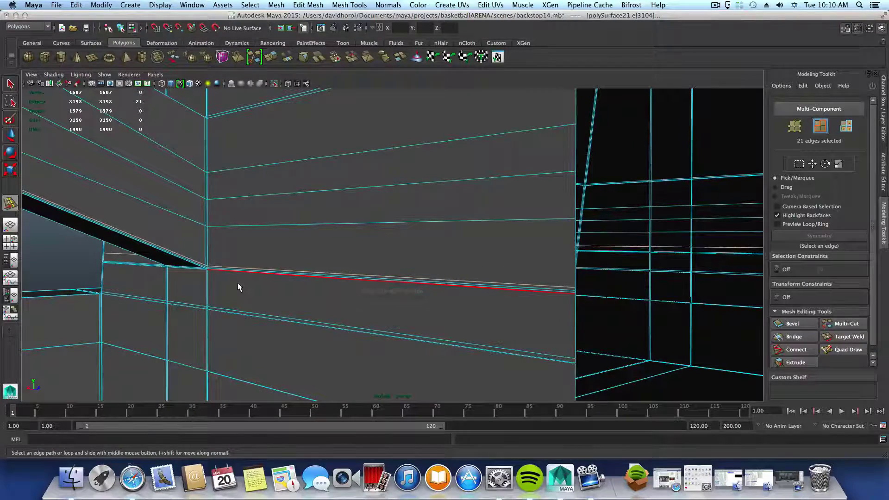
alt+drag(238, 282, 278, 290)
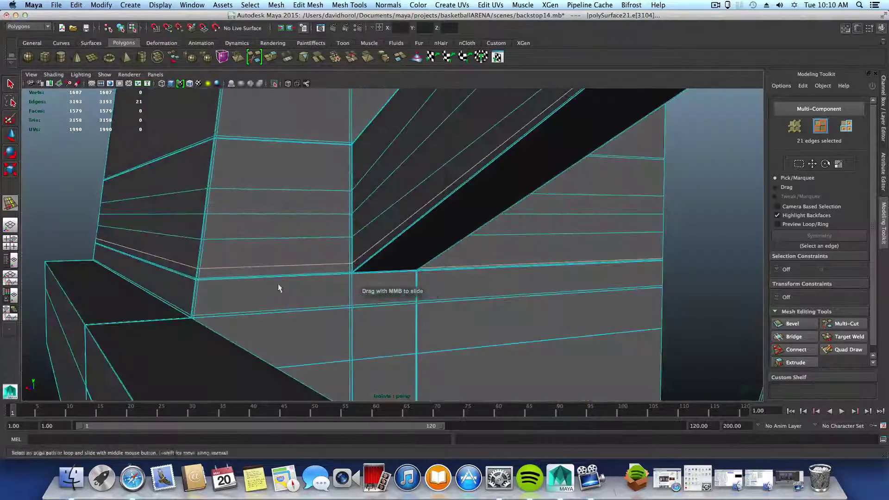
middle_drag(415, 304, 423, 307)
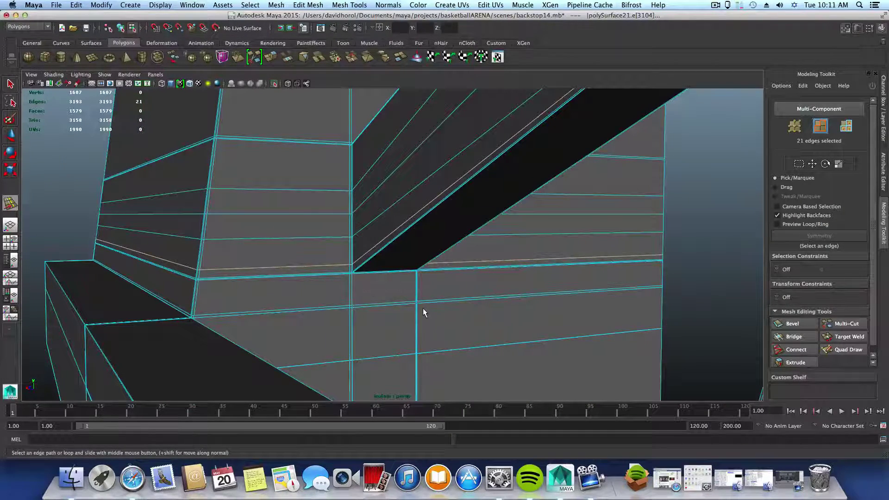
Slide the 19-edge loop around the block and sloping beam down until it sits close above the beam's bottom edge
alt+drag(368, 311, 443, 283)
scroll(507, 286, down, 5)
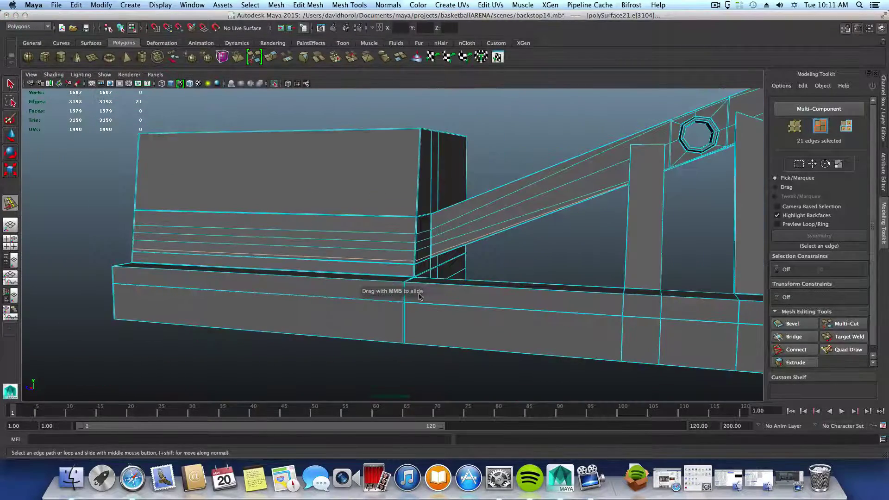
alt+drag(478, 260, 454, 223)
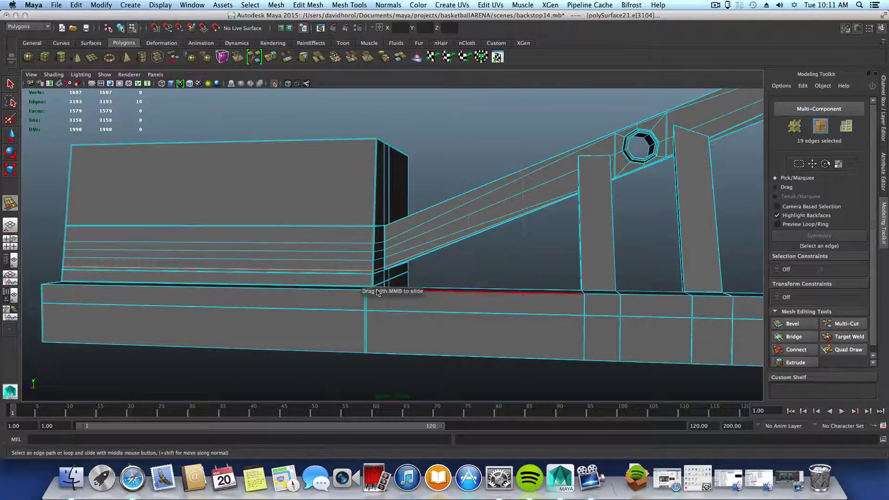
alt+right_drag(369, 288, 472, 323)
alt+drag(472, 323, 299, 316)
alt+right_drag(299, 316, 409, 354)
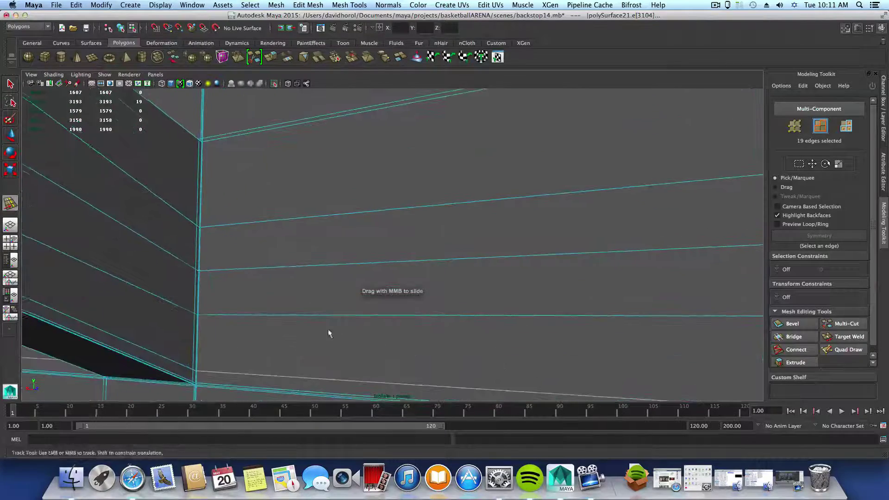
alt+middle_drag(306, 333, 332, 289)
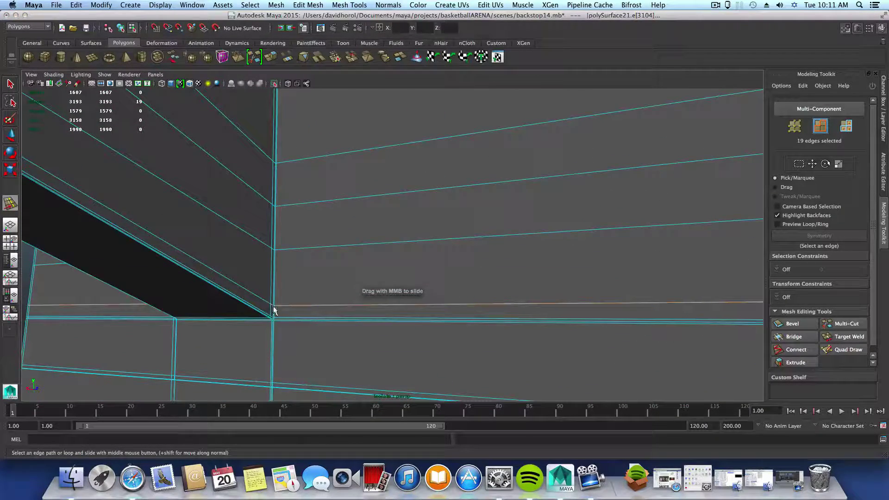
alt+drag(269, 308, 198, 330)
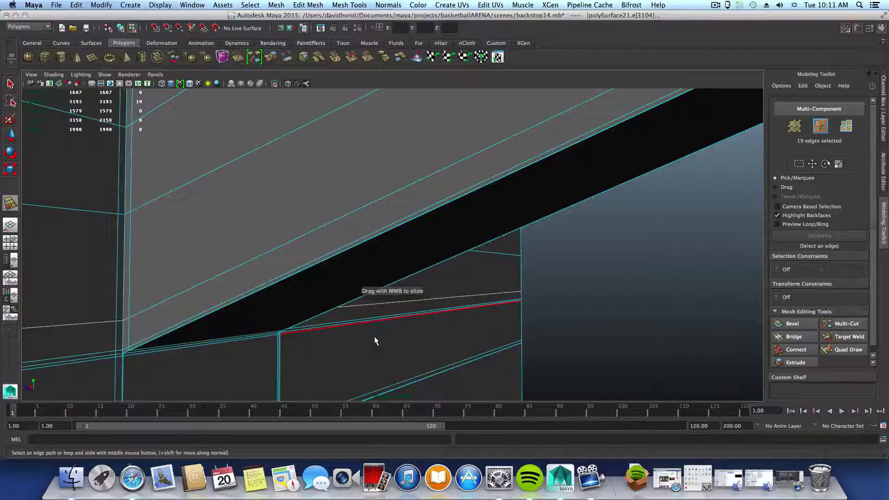
middle_drag(374, 337, 334, 342)
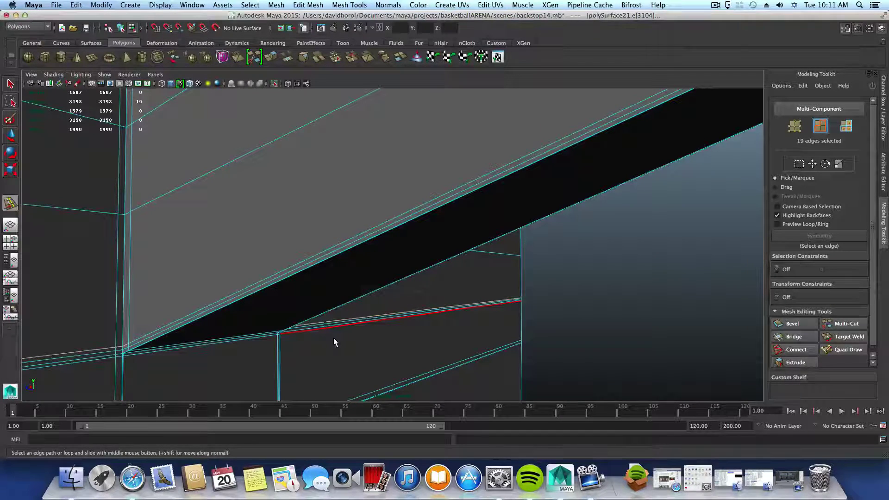
Inspect the slid loop around the block and beam joint, and return to object selection
alt+drag(333, 342, 224, 324)
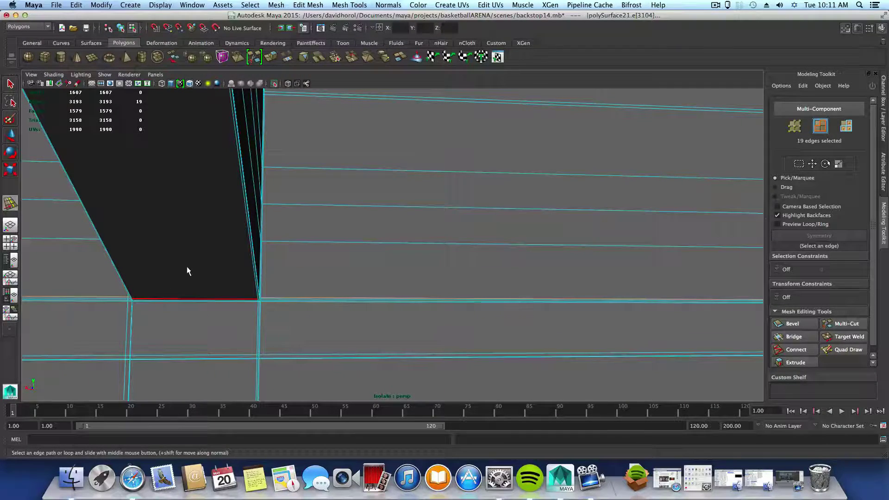
scroll(308, 310, down, 3)
scroll(308, 310, down, 2)
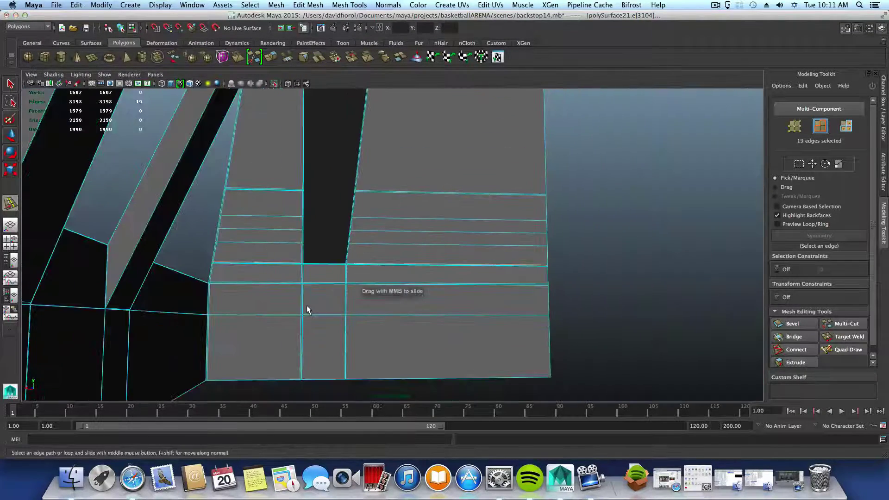
alt+drag(308, 307, 402, 314)
alt+middle_drag(468, 292, 414, 300)
alt+drag(413, 300, 285, 315)
click(285, 316)
key(F8)
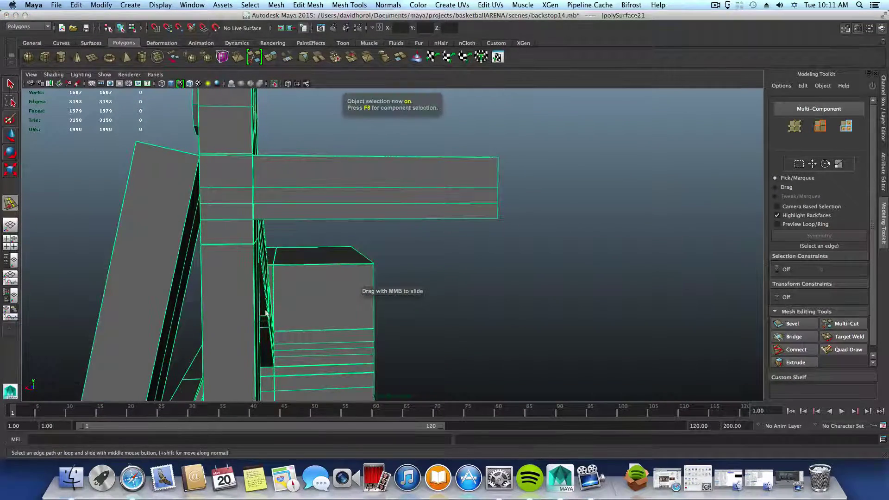
Examine the supporting loops along the sloping beam's underside and around the corners beside the hole
alt+drag(190, 317, 324, 309)
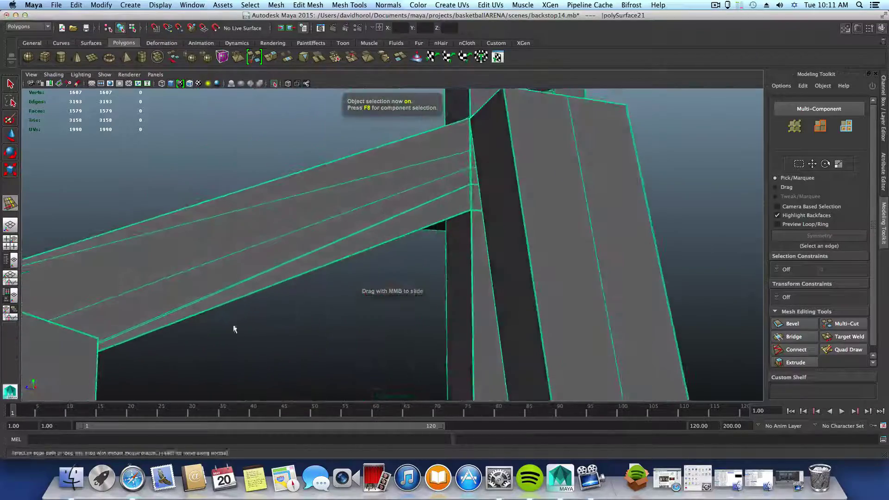
alt+drag(234, 329, 333, 306)
alt+middle_drag(333, 306, 454, 232)
alt+right_drag(455, 235, 309, 315)
alt+middle_drag(309, 315, 420, 291)
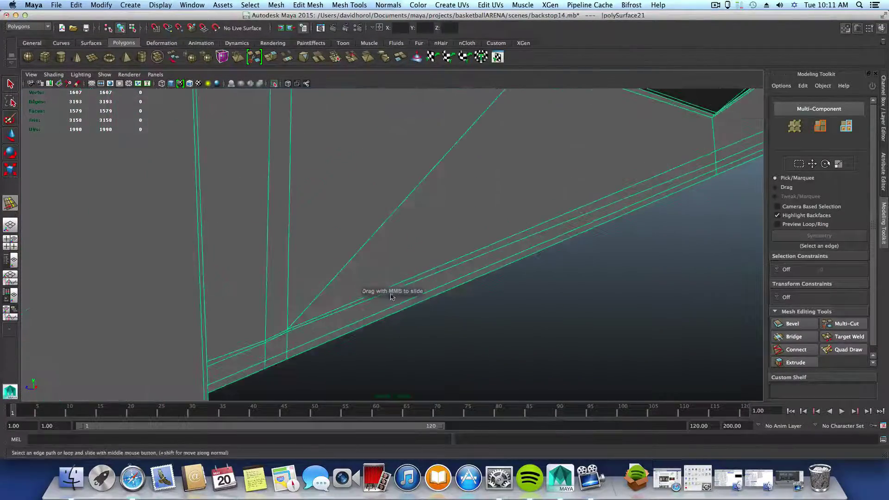
right_drag(275, 337, 274, 259)
click(276, 337)
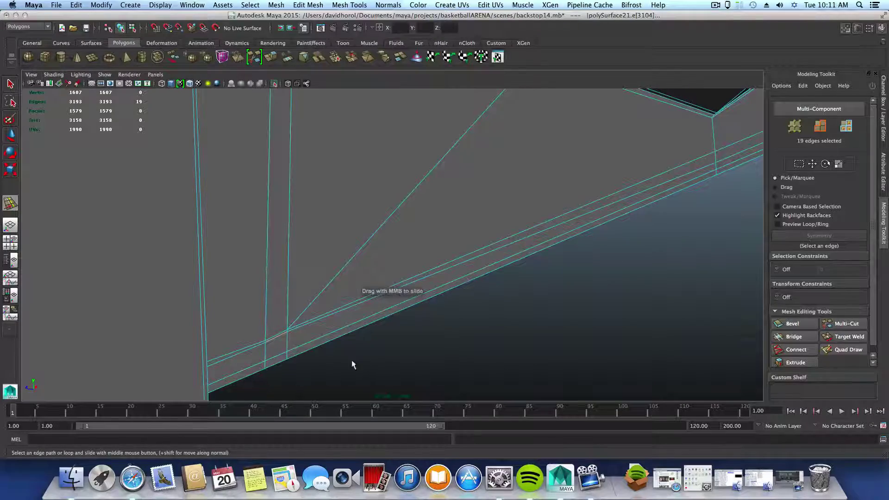
alt+drag(315, 355, 482, 360)
alt+middle_drag(482, 359, 283, 338)
alt+right_drag(283, 339, 524, 359)
alt+middle_drag(523, 359, 340, 328)
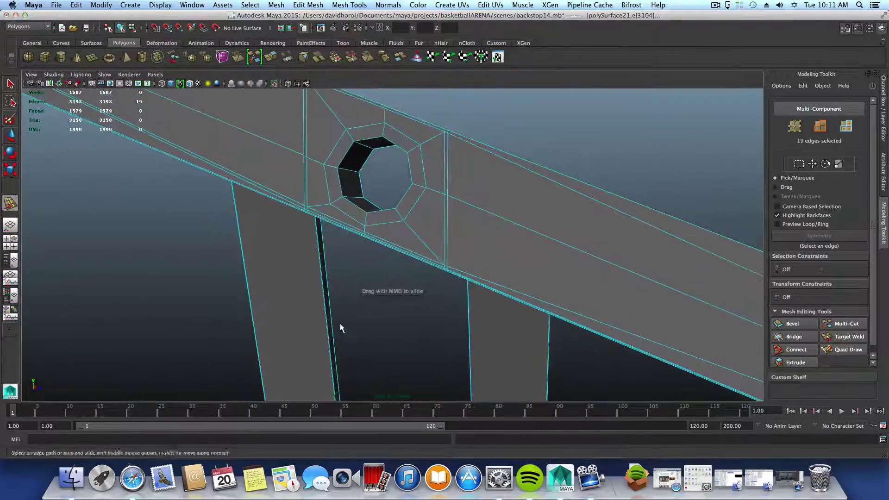
alt+right_drag(340, 328, 537, 328)
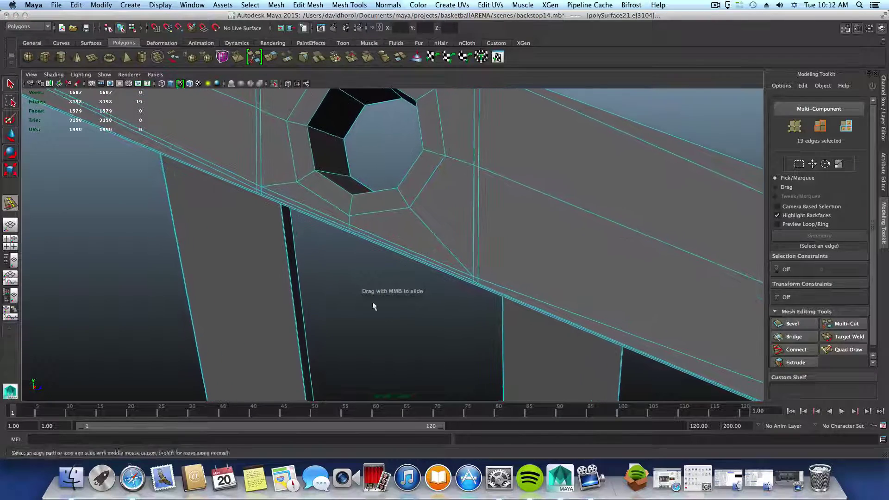
alt+right_drag(373, 306, 466, 313)
alt+middle_drag(440, 313, 300, 303)
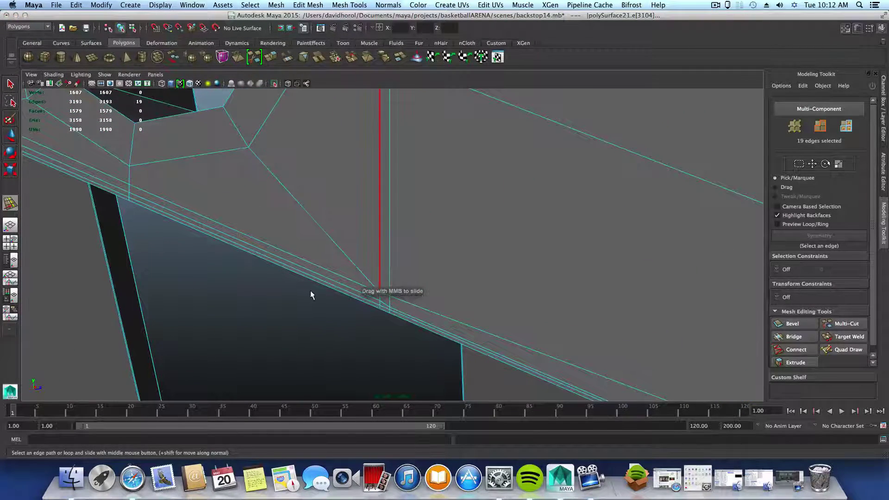
alt+drag(382, 313, 393, 311)
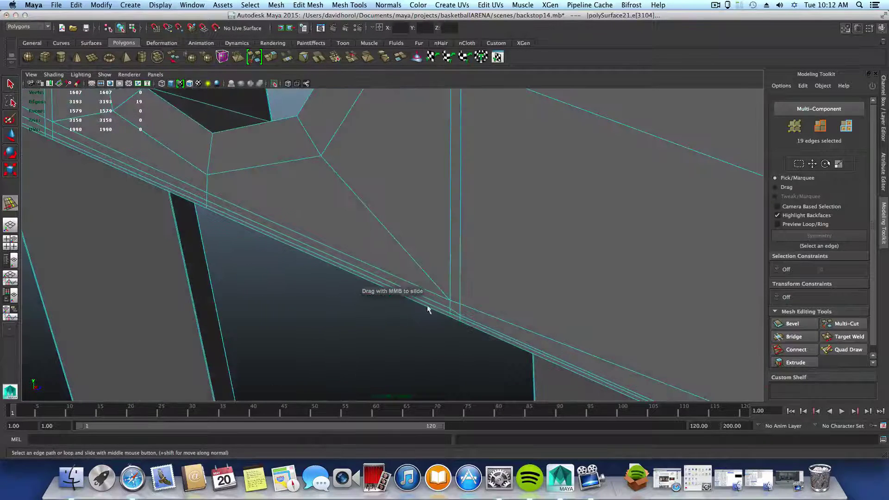
Select the loop vertex at the lower corner beside the beam's hole and move it slightly down
right_drag(464, 271, 426, 270)
key(q)
click(451, 309)
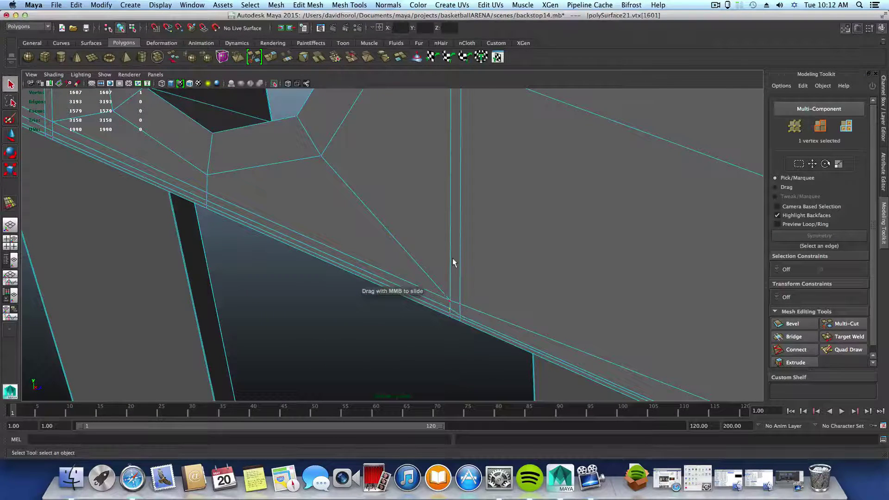
key(w)
drag(452, 264, 452, 266)
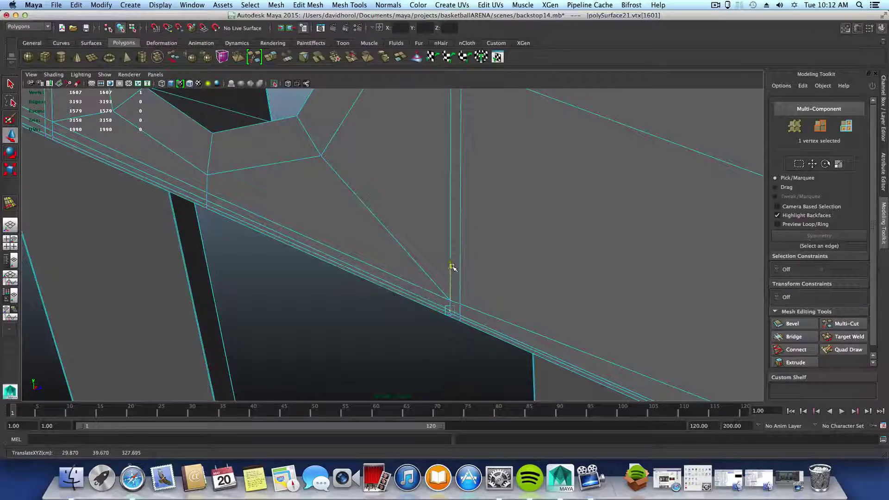
Lower the two kinked loop vertices beside the hole on the beam's other face toward its bottom edge, and return to object selection
alt+drag(446, 303, 353, 301)
alt+drag(404, 316, 338, 319)
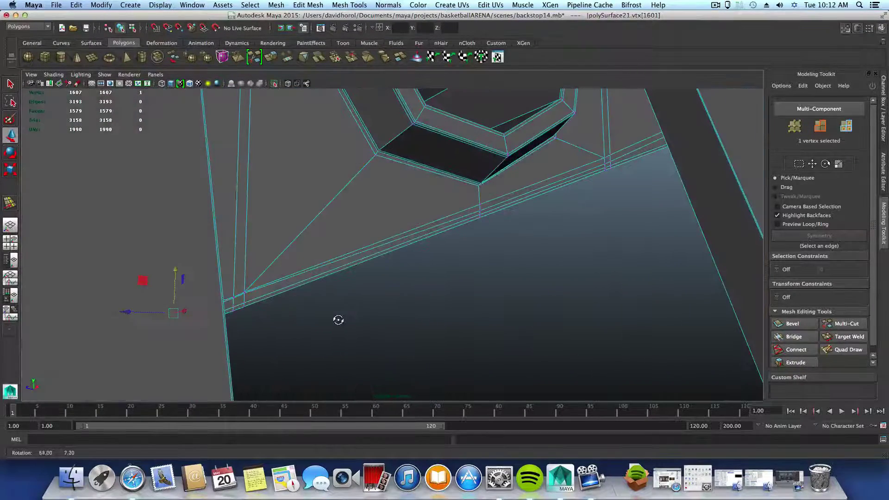
alt+middle_drag(471, 258, 483, 274)
alt+drag(451, 282, 476, 287)
alt+middle_drag(370, 343, 492, 316)
alt+right_drag(492, 316, 413, 325)
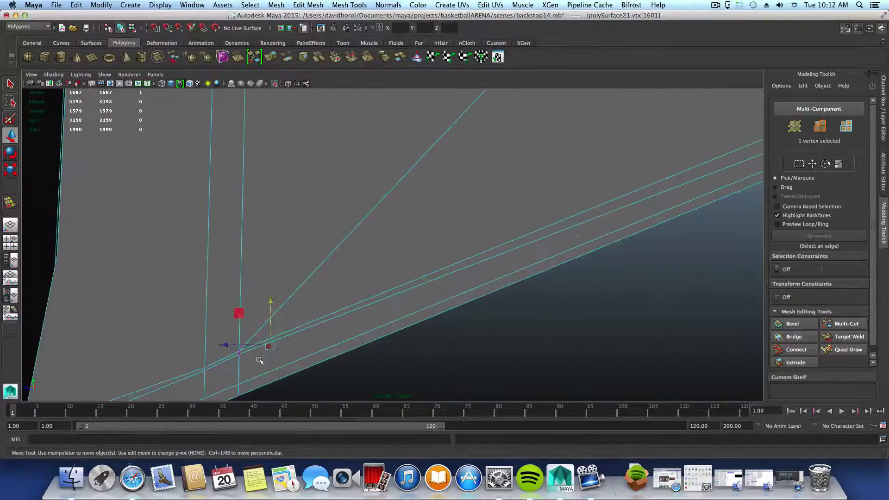
click(237, 355)
shift+click(204, 370)
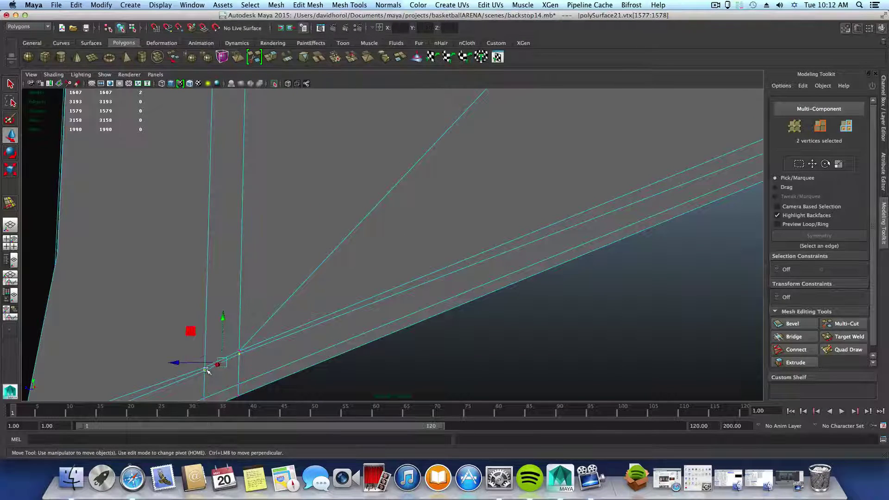
drag(223, 316, 223, 339)
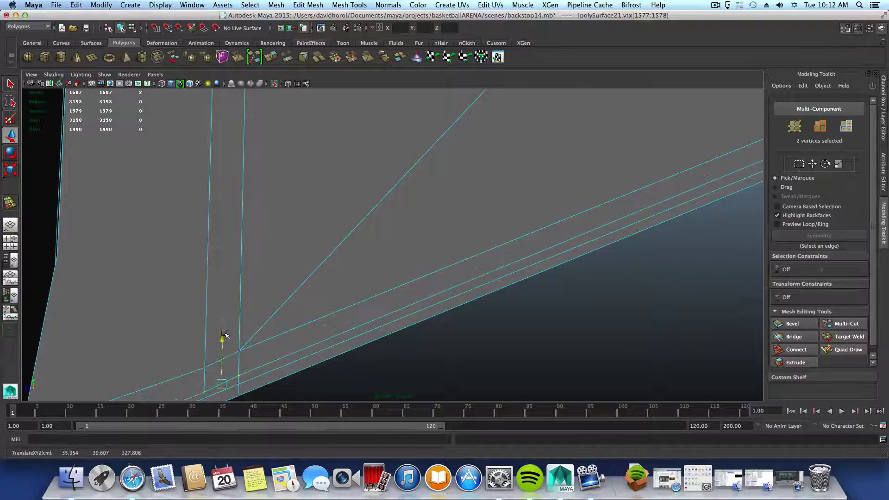
scroll(252, 341, down, 10)
scroll(254, 341, down, 2)
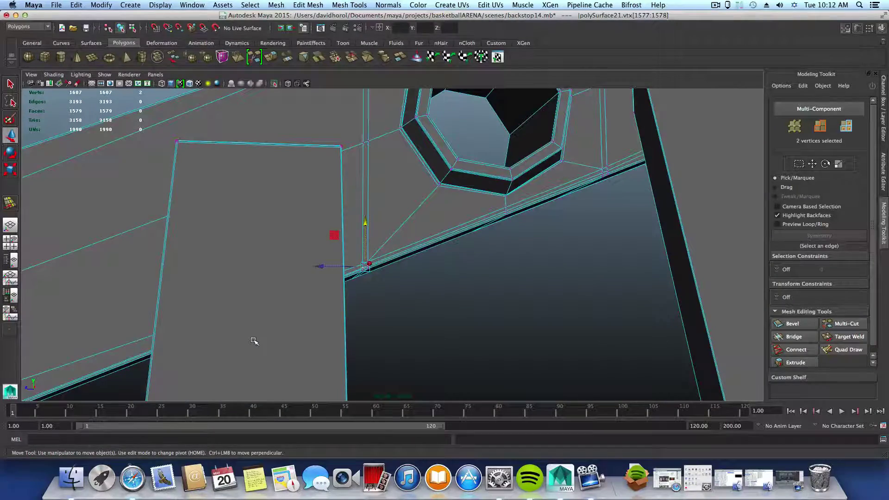
alt+right_drag(254, 341, 625, 362)
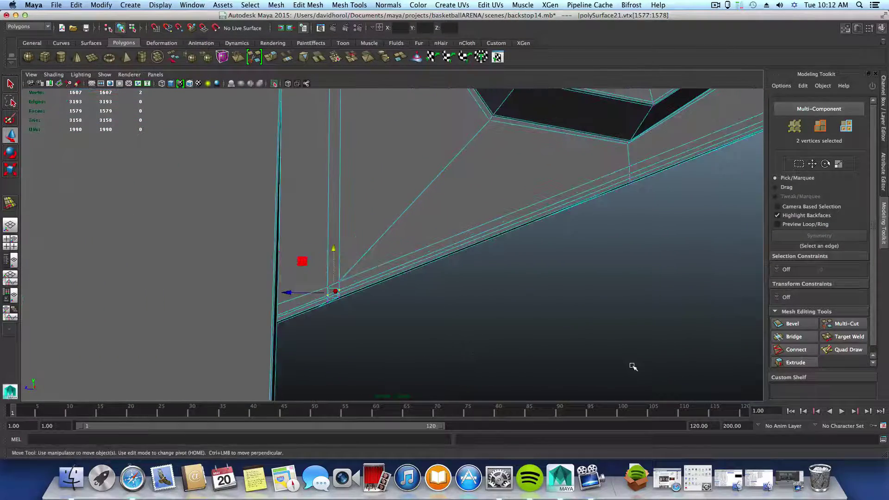
key(F8)
key(f)
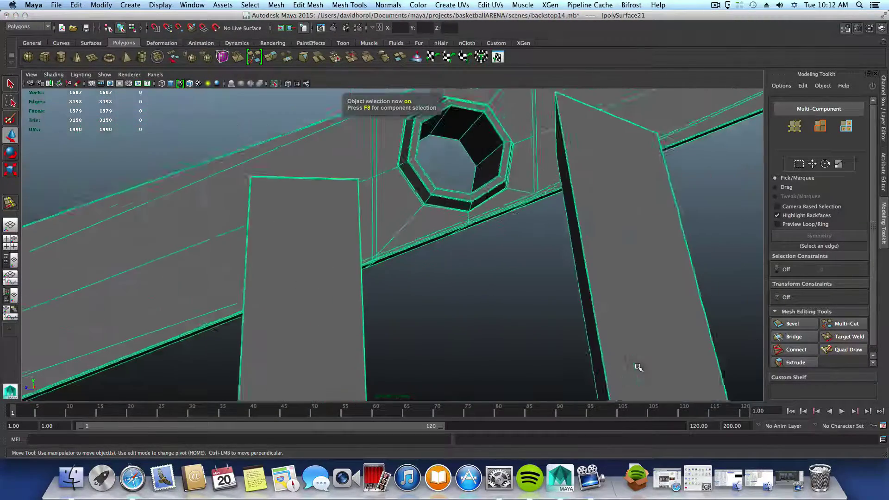
Insert an edge loop across the post and crossbar just above the crossbar's underside
scroll(637, 367, down, 8)
alt+drag(640, 353, 539, 359)
alt+right_drag(540, 359, 561, 339)
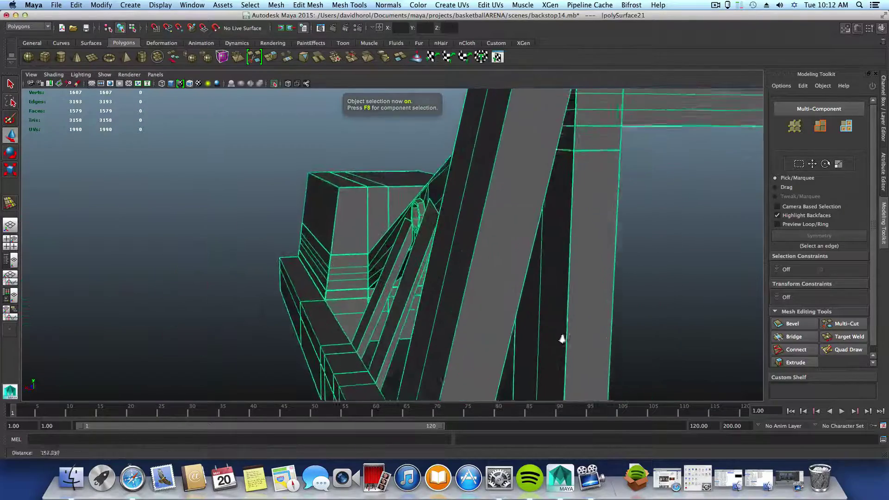
alt+drag(562, 339, 445, 384)
alt+right_drag(444, 385, 550, 351)
alt+drag(549, 351, 389, 292)
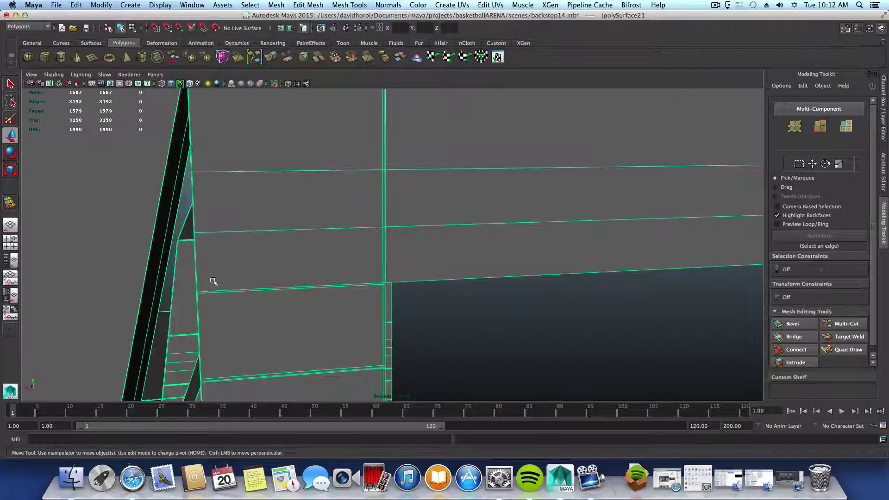
shift+right_drag(444, 259, 398, 268)
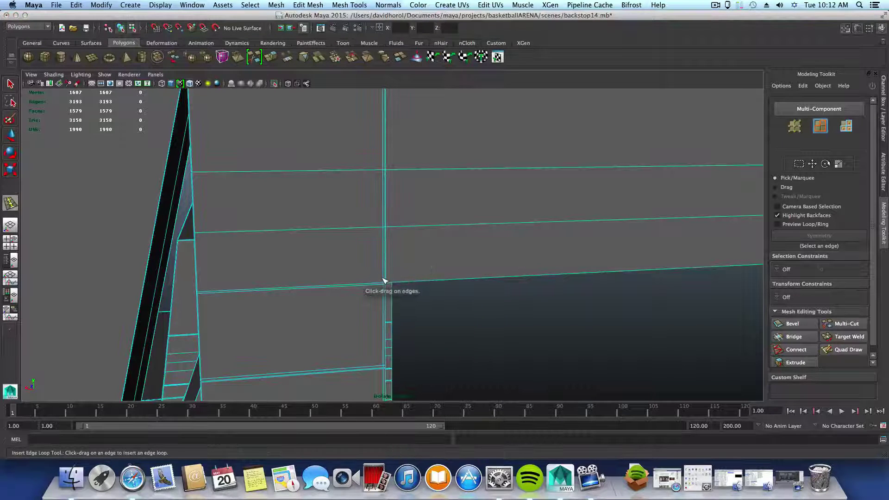
drag(384, 278, 386, 283)
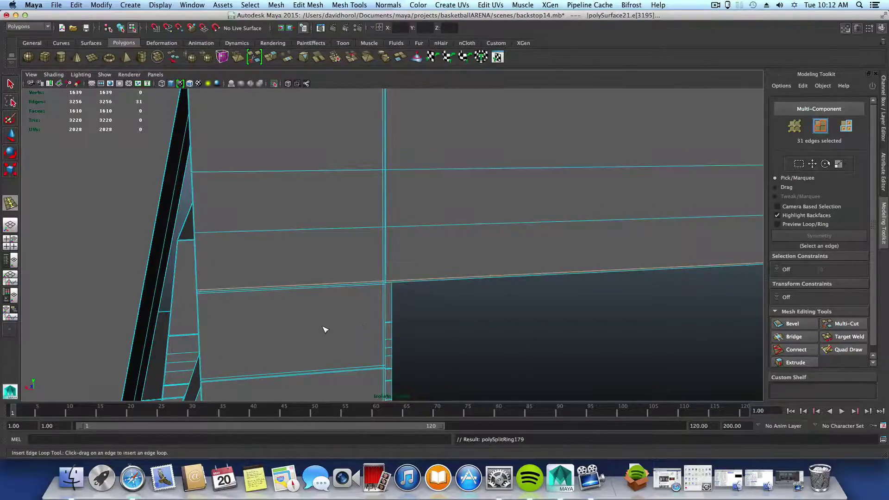
alt+drag(324, 329, 447, 327)
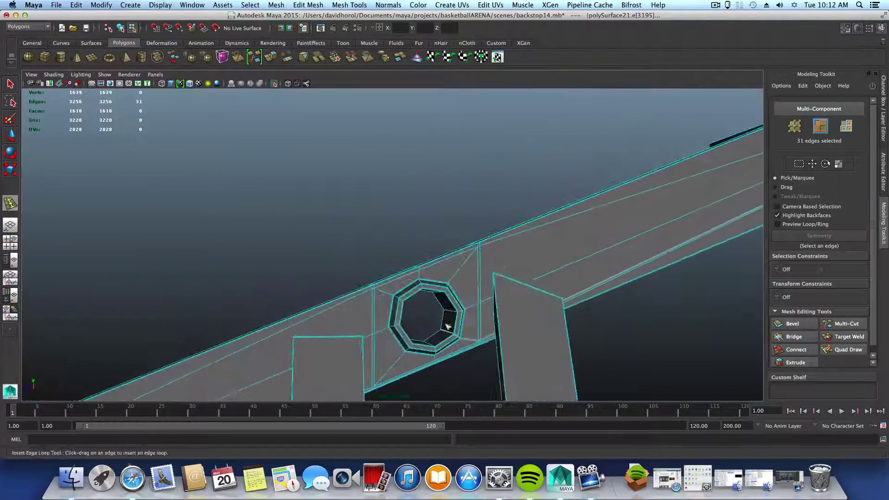
alt+middle_drag(447, 326, 393, 327)
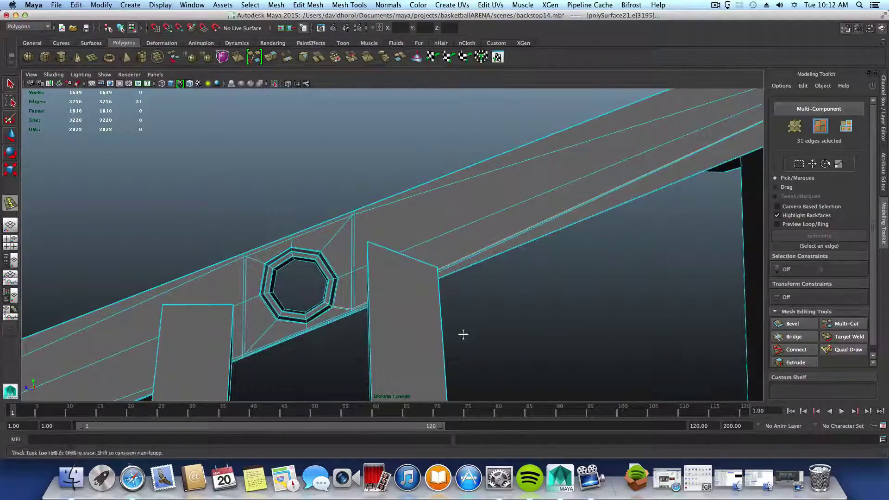
Examine the selected edge loop where it bends from the beam's underside into the hole
alt+drag(463, 334, 543, 214)
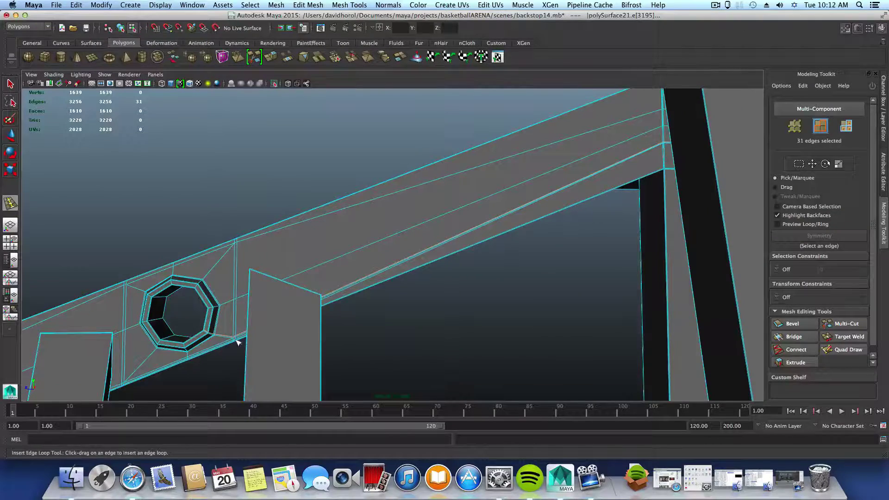
alt+middle_drag(237, 343, 306, 260)
alt+right_drag(305, 259, 370, 325)
alt+middle_drag(375, 327, 551, 382)
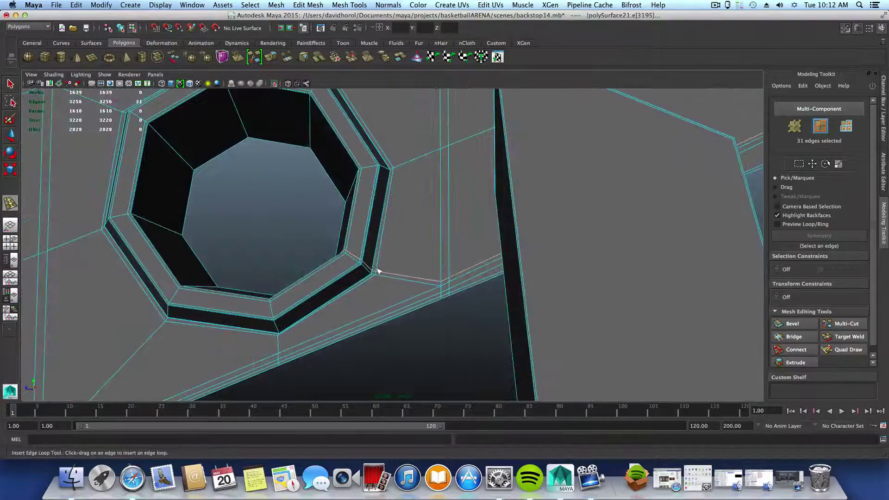
alt+drag(346, 254, 456, 338)
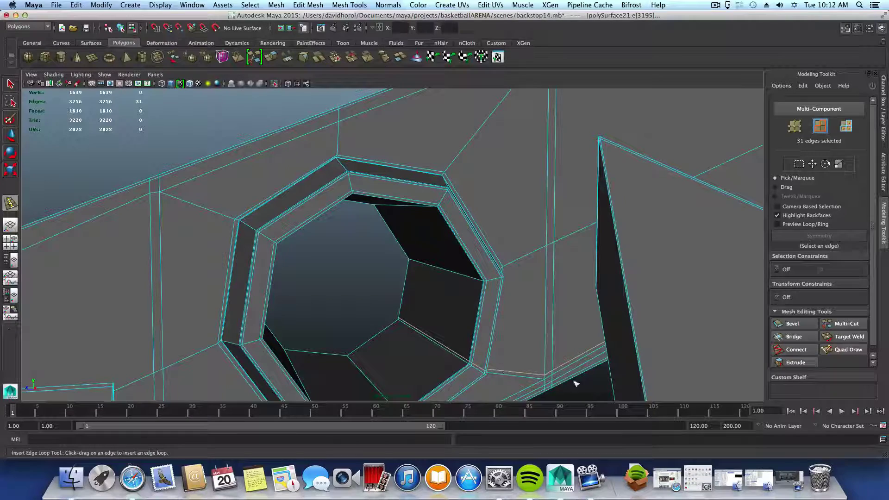
alt+drag(488, 379, 424, 333)
Compare the hole's lower corner in smoothed and unsmoothed display, and inspect the smoothed rim in object mode
key(3)
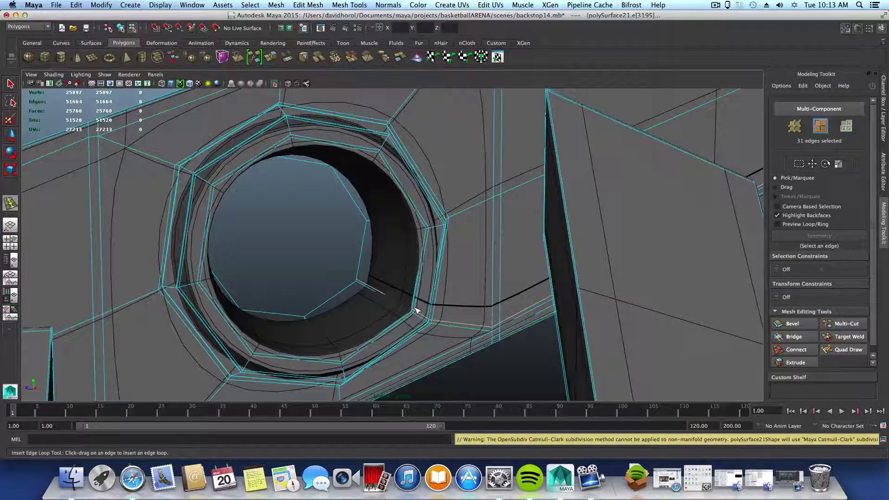
key(1)
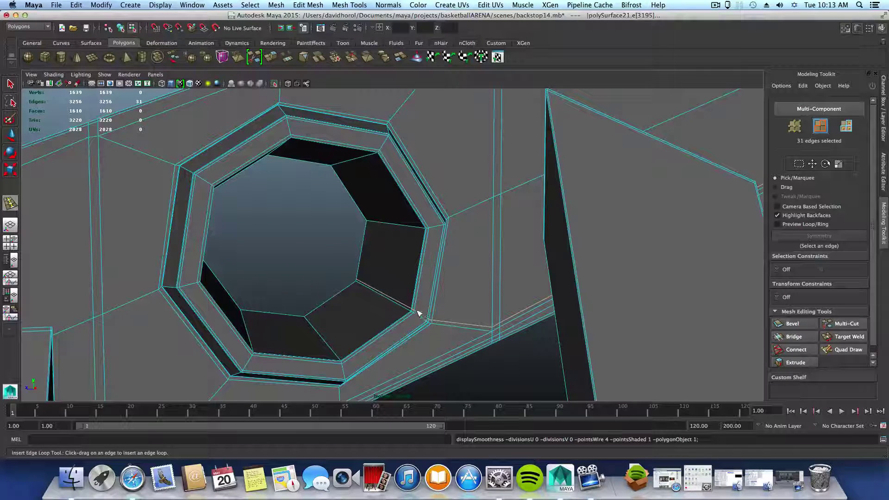
key(3)
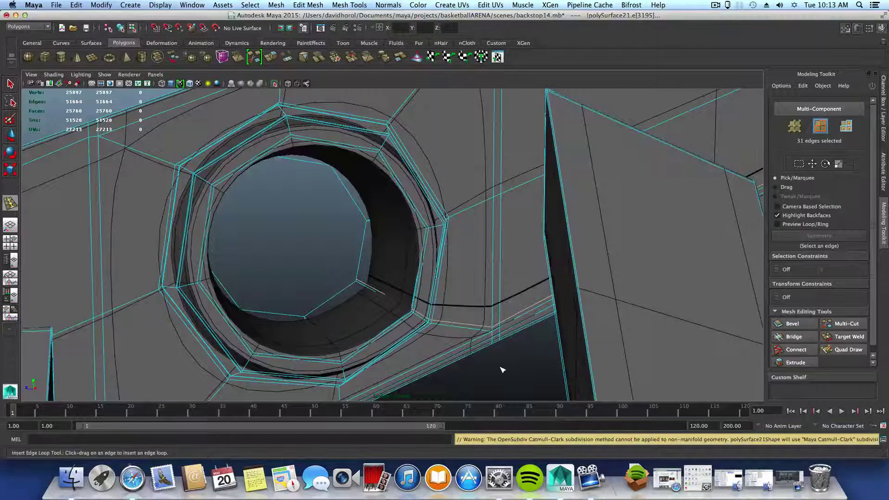
key(F8)
alt+drag(413, 323, 536, 363)
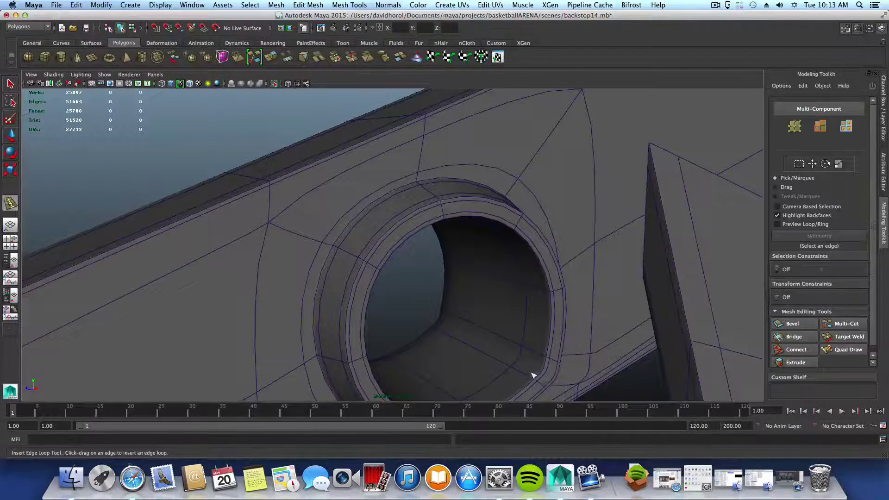
alt+drag(532, 373, 512, 363)
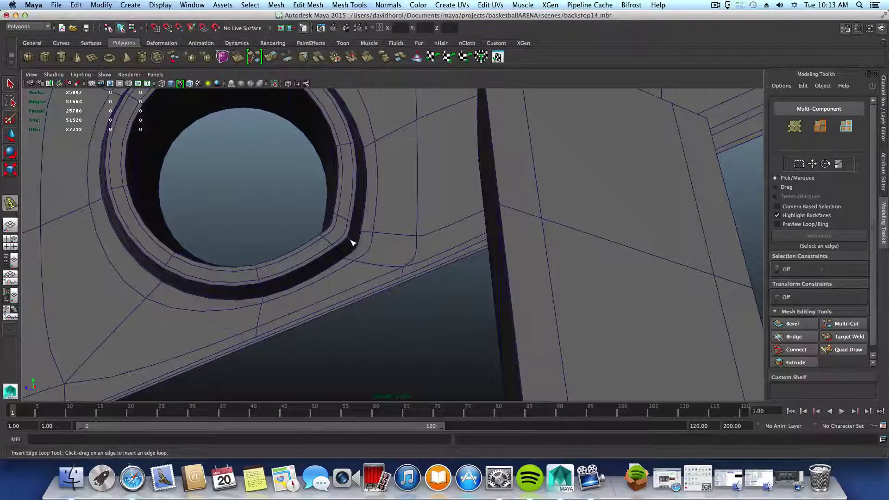
alt+drag(359, 239, 416, 282)
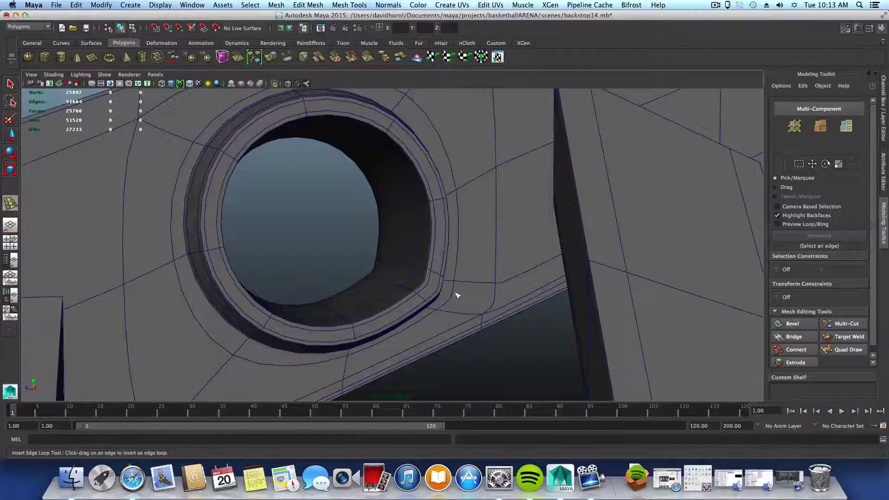
Return the mesh to unsmoothed display and undo the object selection changes to restore the edge loop selection
click(416, 282)
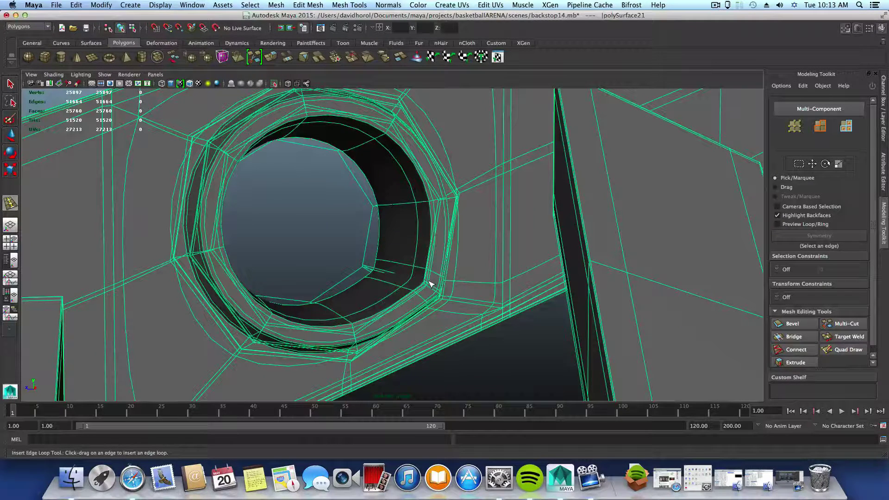
key(ctrl+z)
click(10, 84)
click(402, 218)
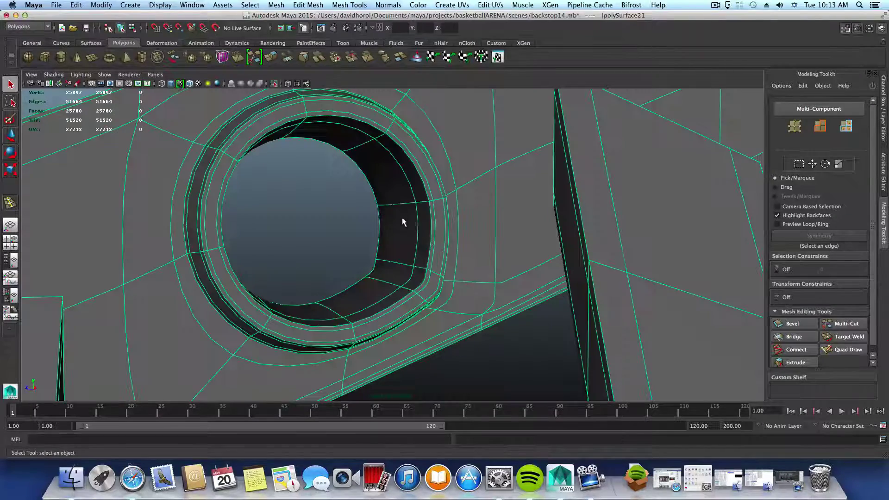
key(1)
scroll(480, 284, up, 5)
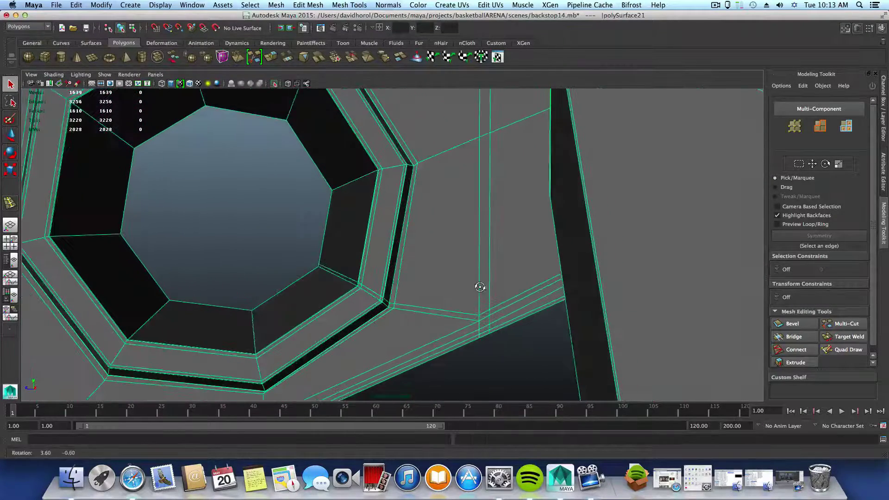
key(ctrl+z)
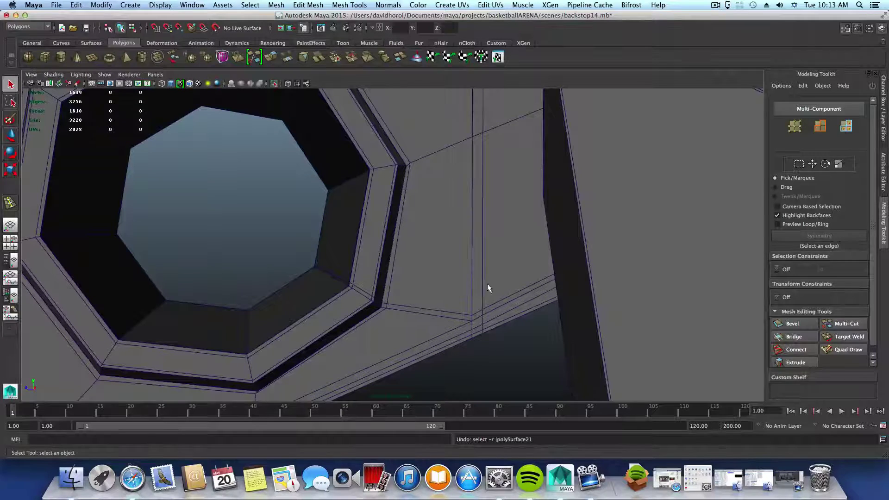
key(ctrl+z)
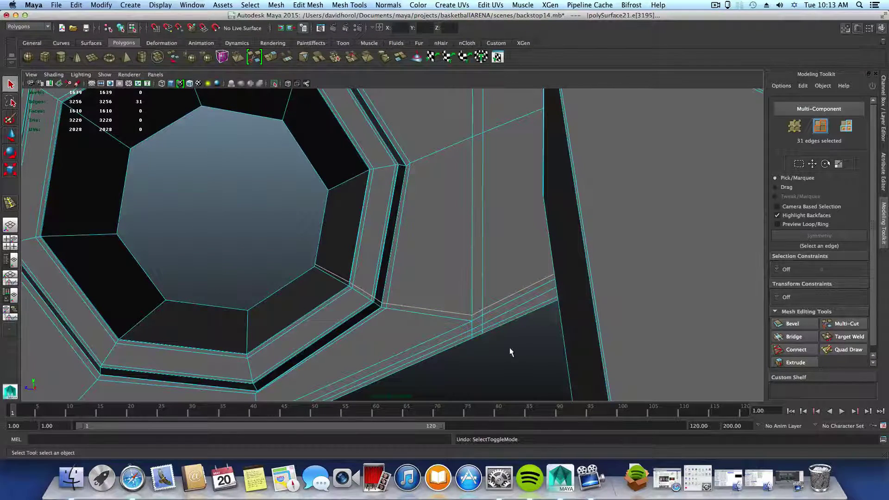
Deselect the loop edges running across the tall post, keeping the loop's edges on the sloping beam selected
alt+drag(458, 343, 444, 329)
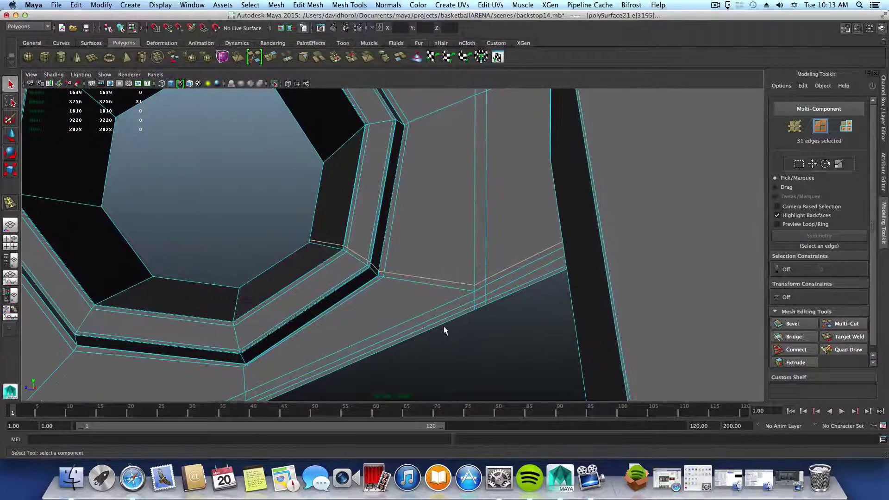
scroll(442, 326, down, 5)
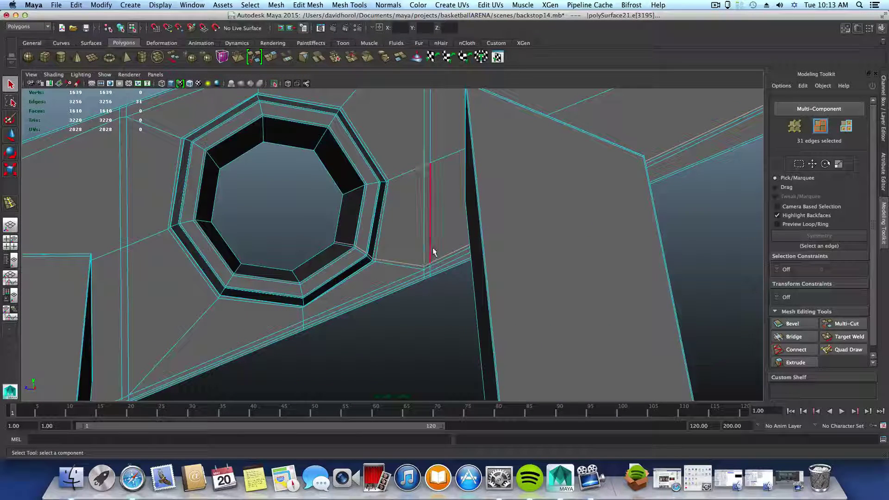
ctrl+click(432, 252)
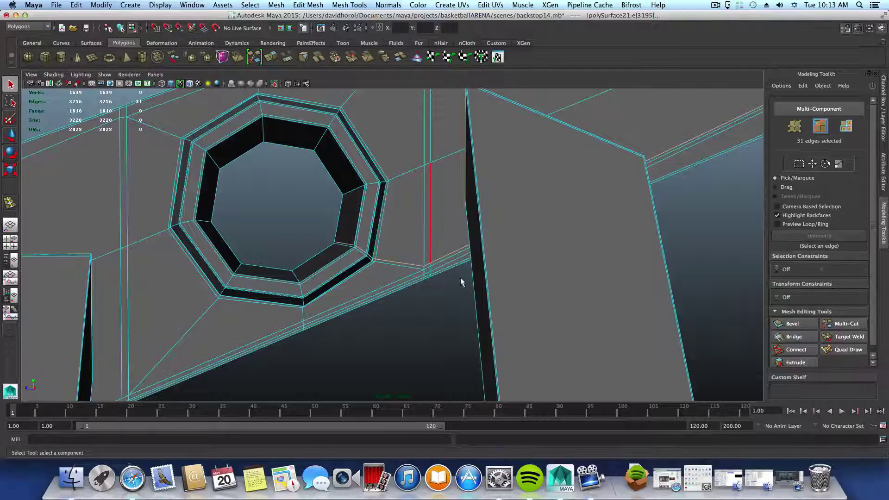
scroll(591, 366, down, 10)
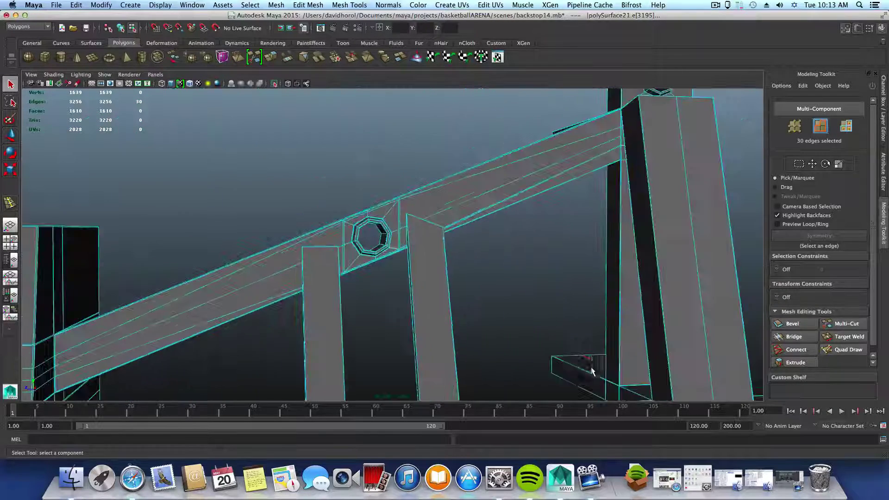
alt+middle_drag(579, 260, 539, 298)
ctrl+drag(637, 286, 705, 301)
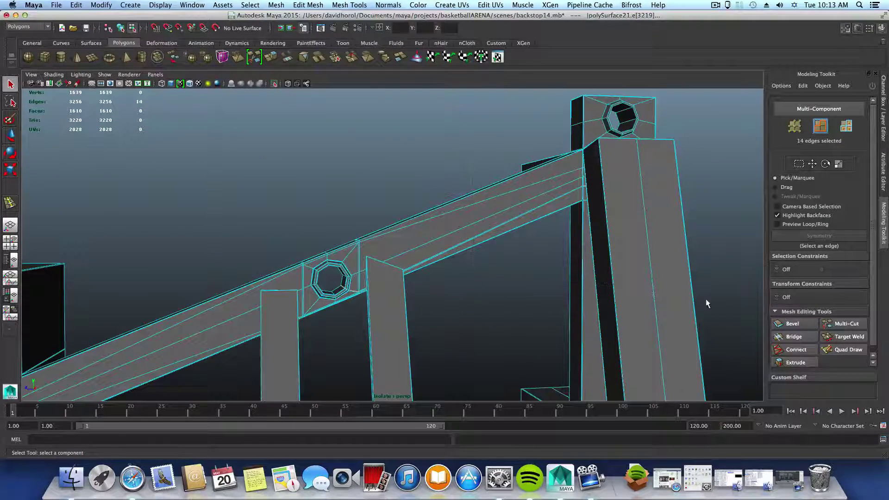
Check the selected loop edges on the beam's other face and delete them along the beam and through the hole
alt+middle_drag(455, 295, 531, 224)
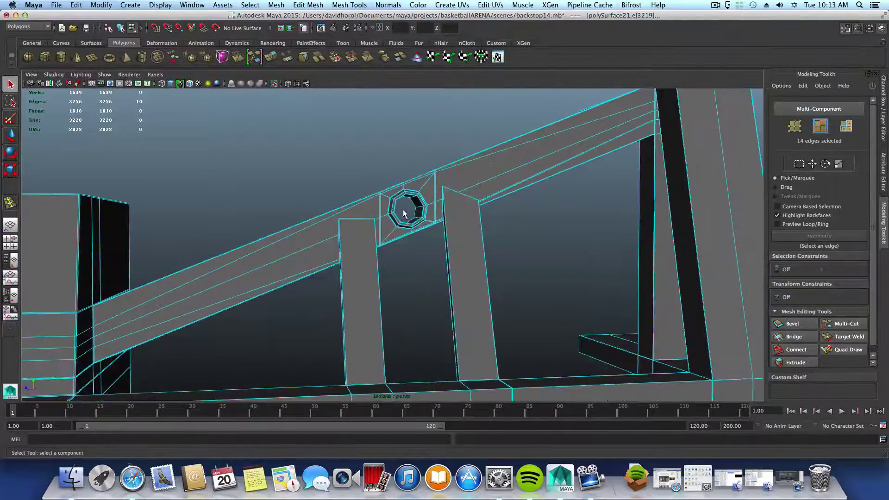
alt+drag(412, 250, 629, 227)
scroll(345, 196, up, 8)
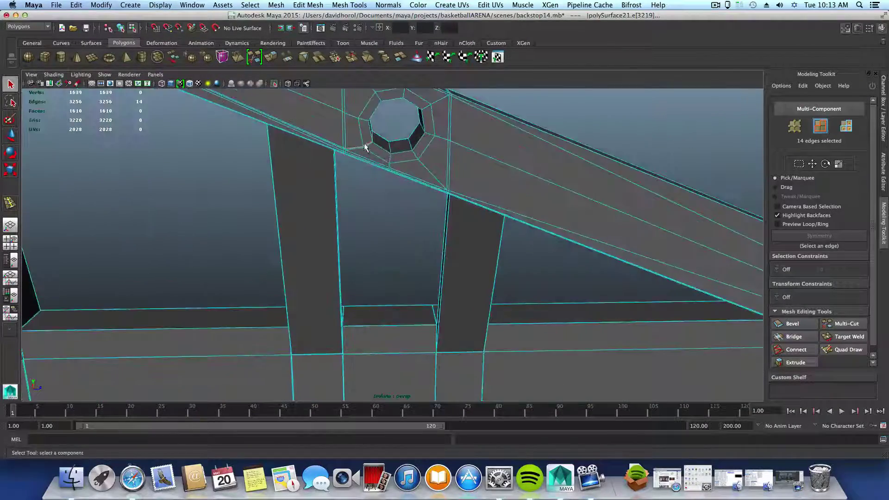
alt+drag(364, 148, 305, 280)
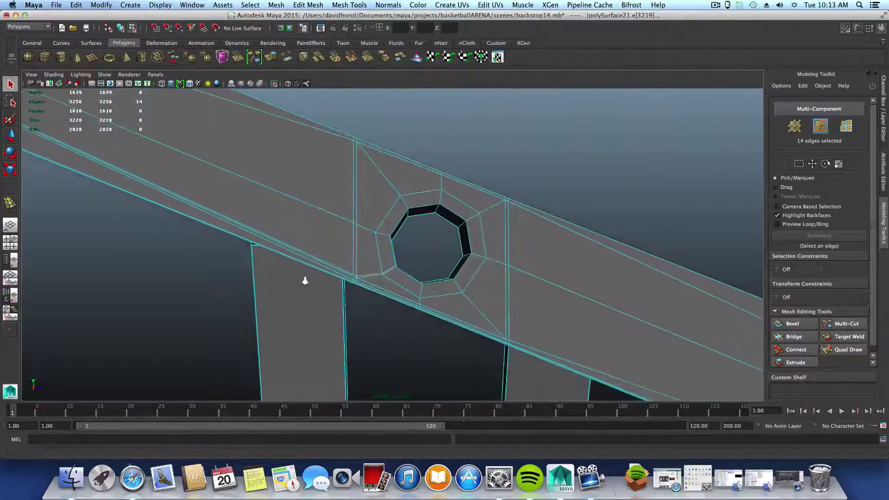
alt+right_drag(304, 281, 465, 335)
alt+drag(402, 285, 399, 256)
alt+right_drag(398, 256, 513, 328)
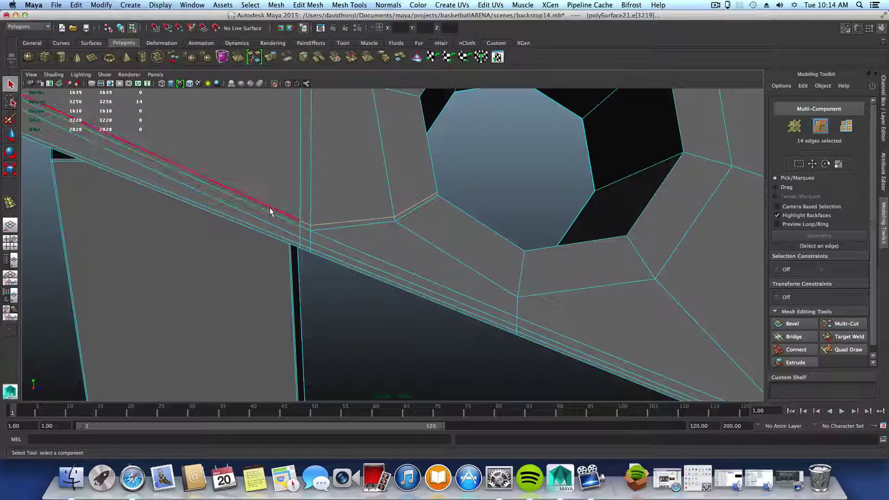
alt+right_drag(307, 236, 365, 237)
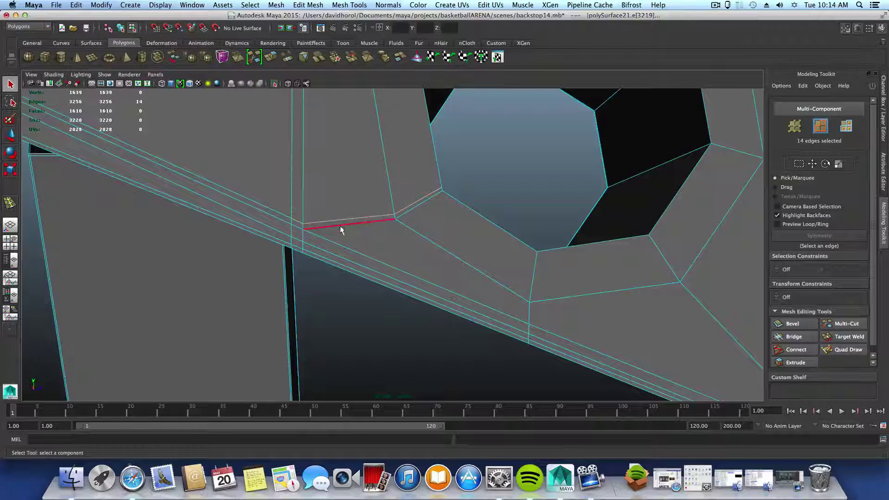
shift+right_click(403, 229)
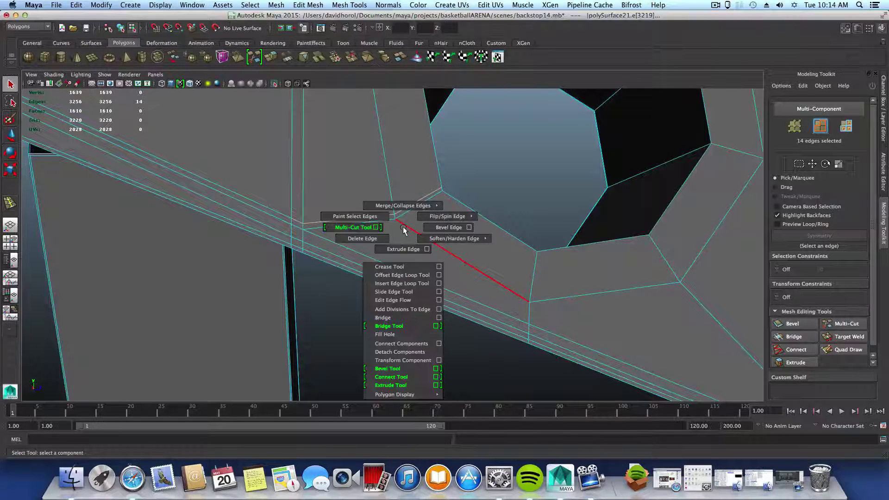
shift+right_drag(404, 229, 370, 239)
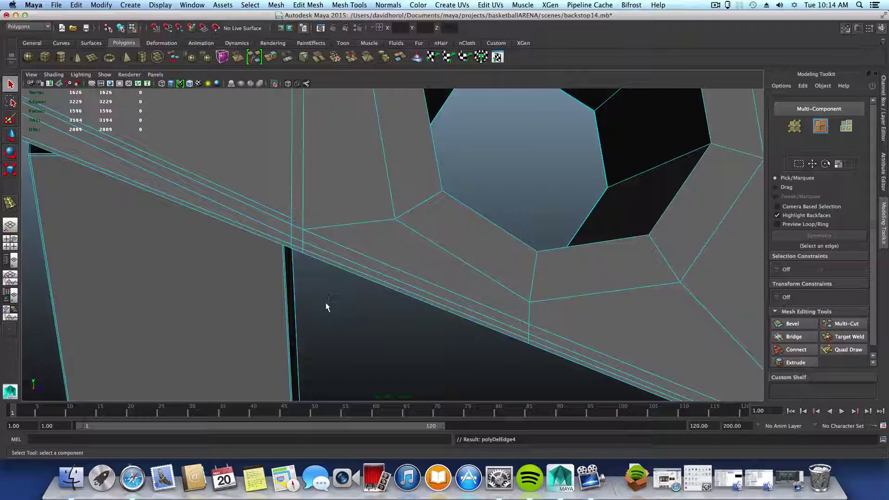
Switch to face selection and examine the faces around the hole's lower corner beside the vertical supporting loops
scroll(476, 164, down, 1)
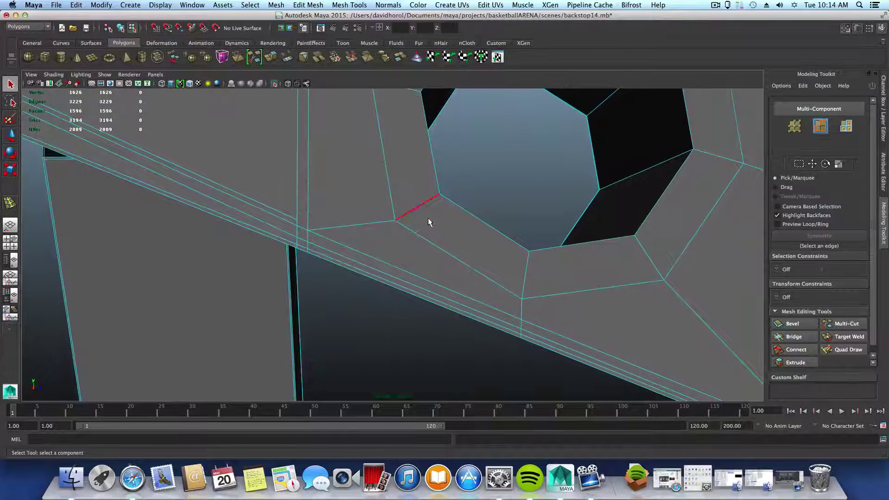
scroll(296, 264, up, 1)
key(w)
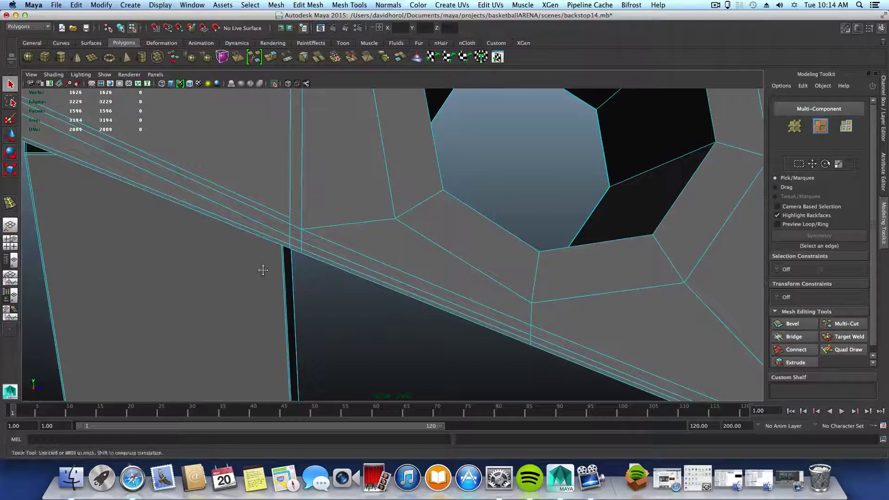
alt+middle_drag(263, 270, 466, 371)
alt+middle_drag(375, 340, 471, 402)
alt+middle_drag(319, 287, 417, 398)
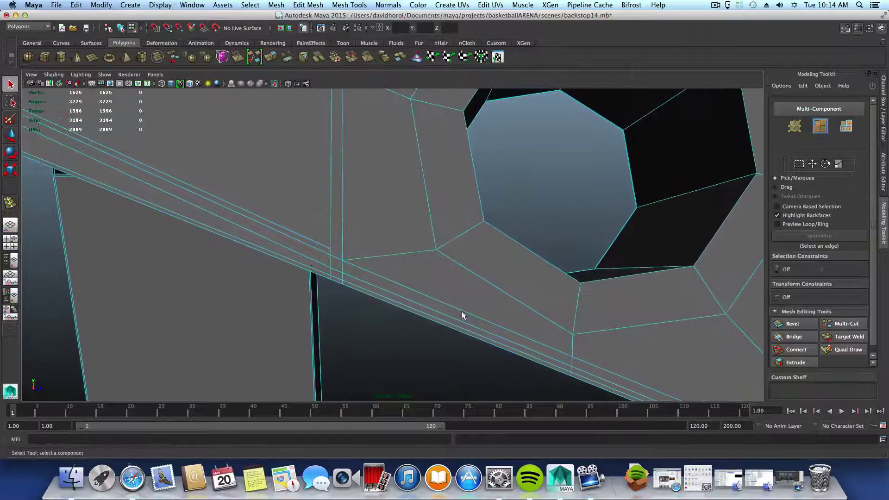
right_drag(438, 222, 435, 241)
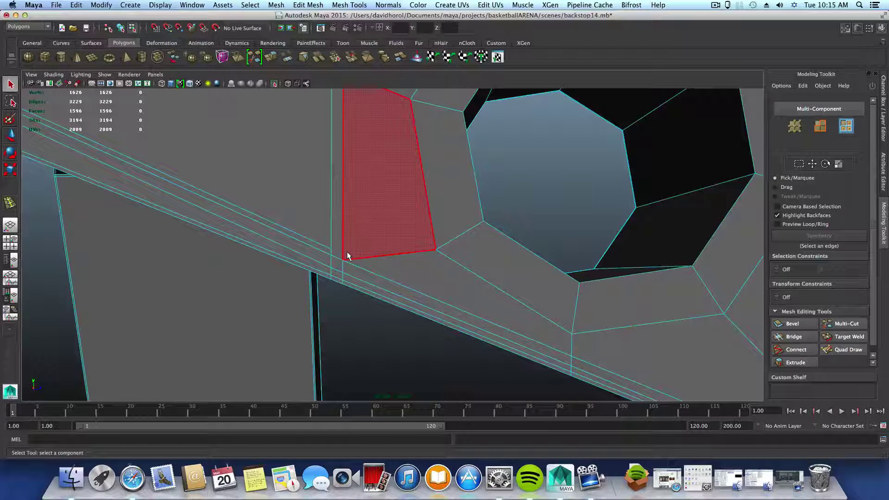
click(443, 267)
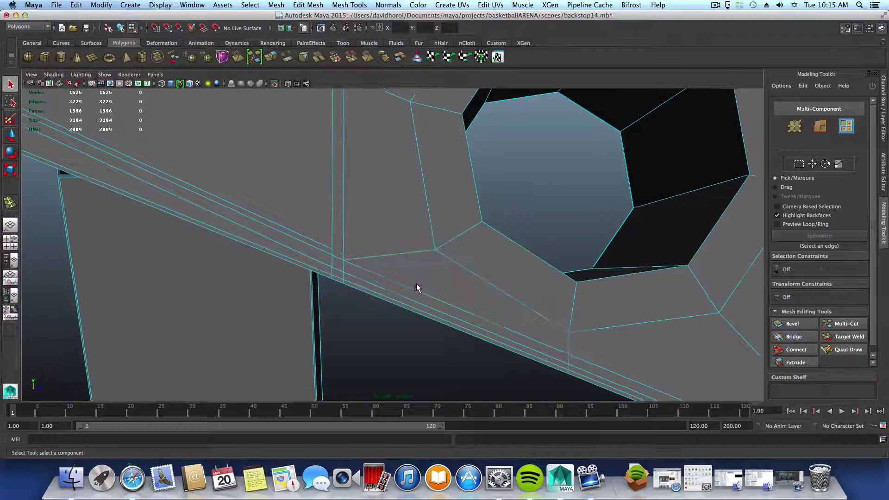
scroll(416, 284, down, 8)
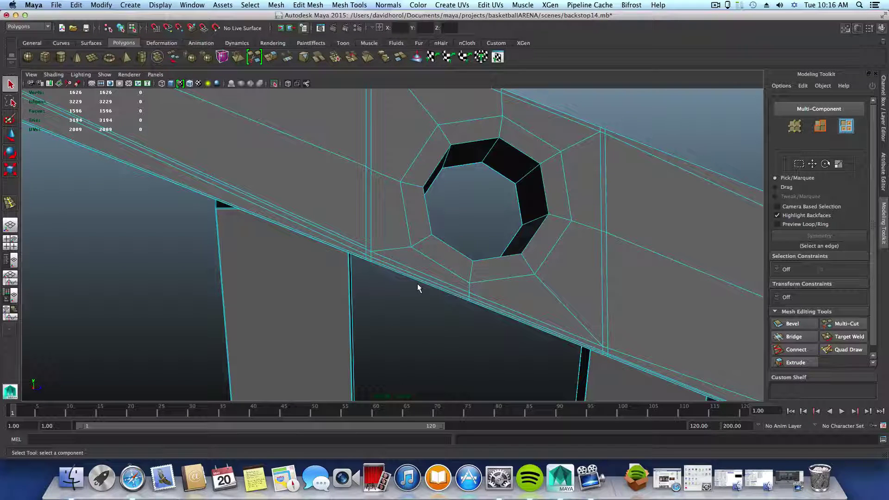
Select the four-sided face beside the hole's rim and the narrow face strip next to it to examine the layout
scroll(382, 327, up, 5)
click(391, 240)
mouse_move(392, 237)
right_down()
mouse_move(390, 247)
mouse_move(389, 224)
right_up()
click(398, 265)
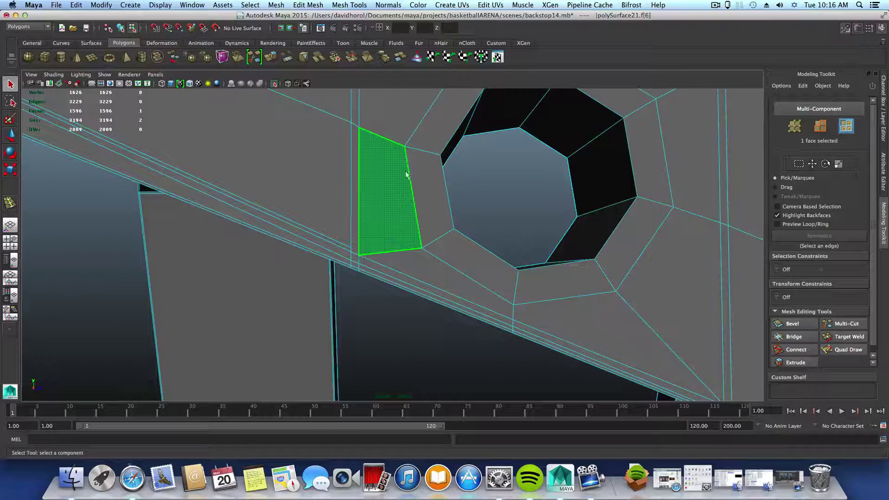
click(397, 194)
scroll(388, 290, up, 1)
scroll(387, 290, up, 3)
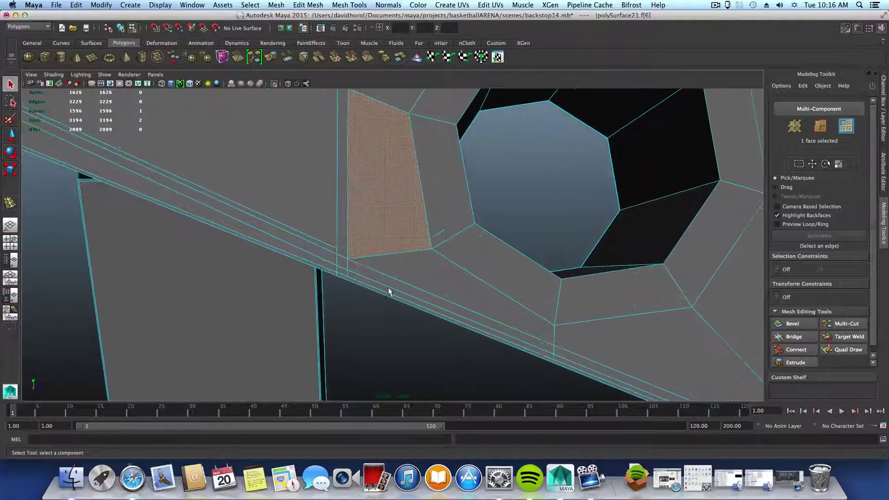
click(343, 223)
alt+middle_drag(376, 330, 378, 346)
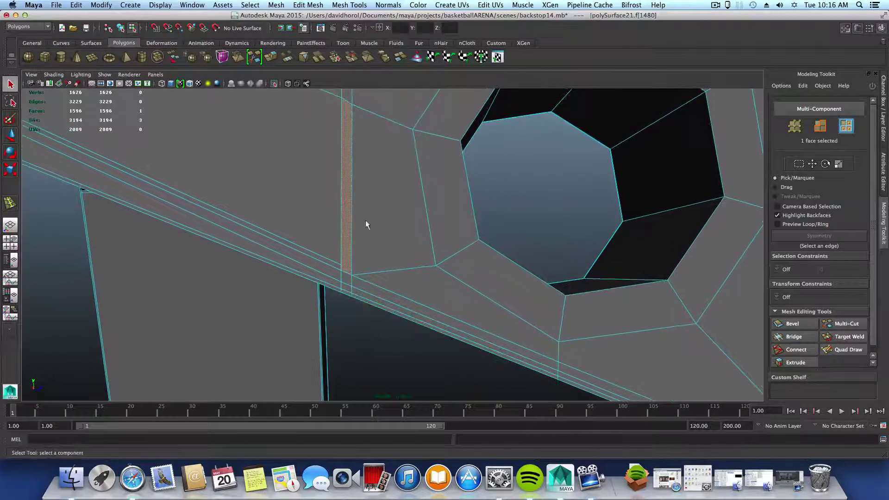
Switch to vertex selection and examine the vertices where the vertical supporting loops meet the sloping beam's lower loops beside the hole
alt+middle_drag(373, 278, 375, 286)
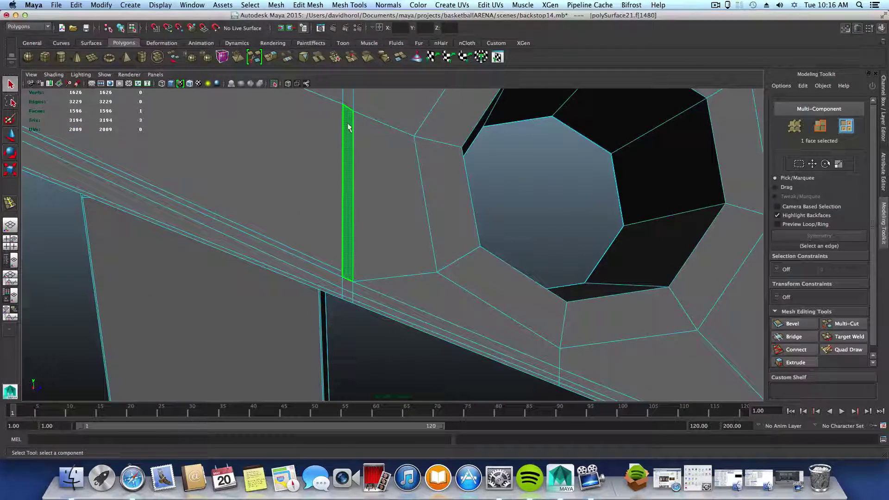
right_drag(348, 128, 324, 128)
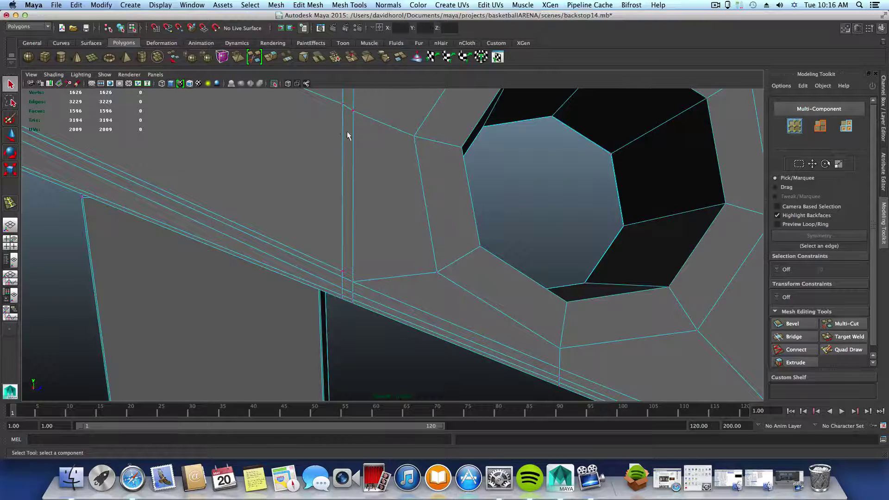
scroll(351, 284, up, 3)
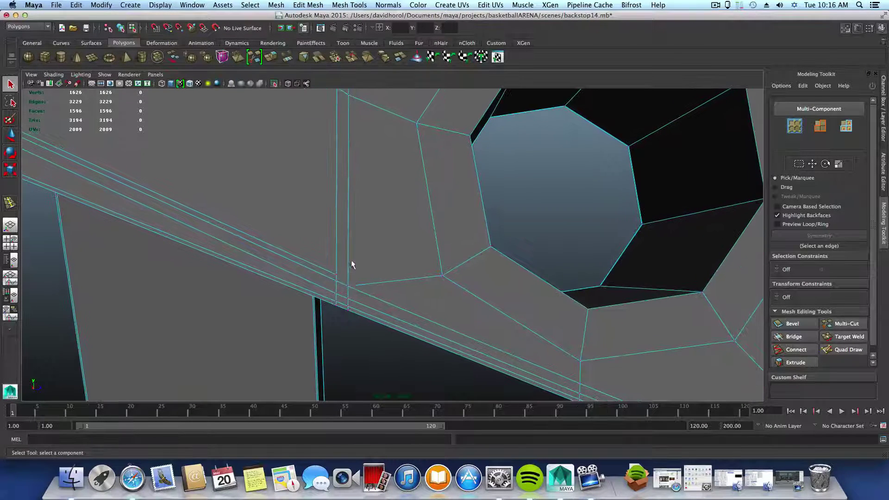
alt+middle_drag(378, 358, 380, 365)
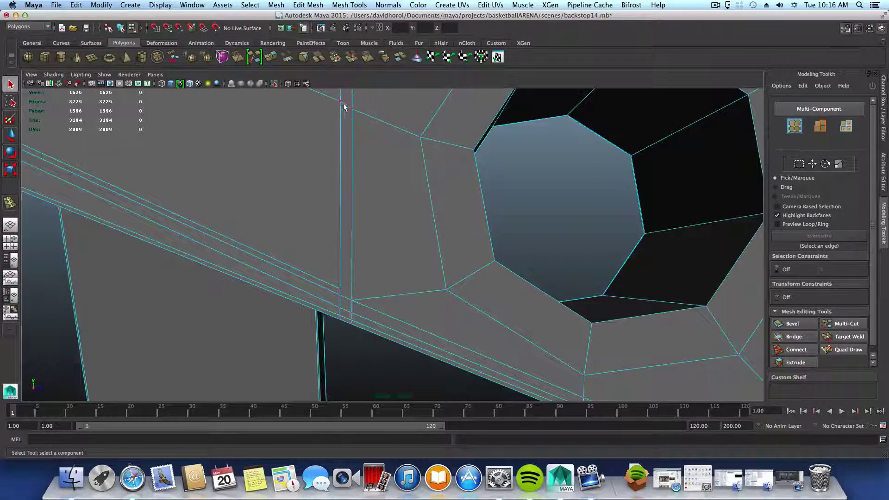
alt+middle_drag(360, 238, 359, 229)
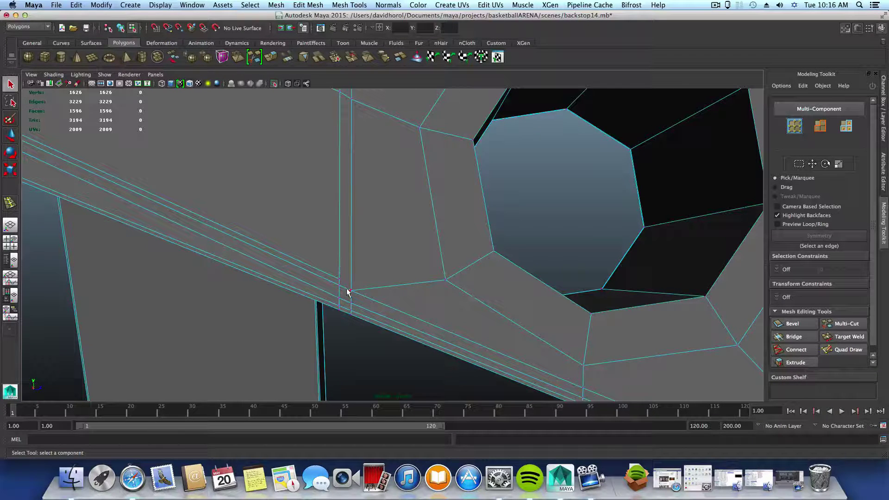
click(340, 281)
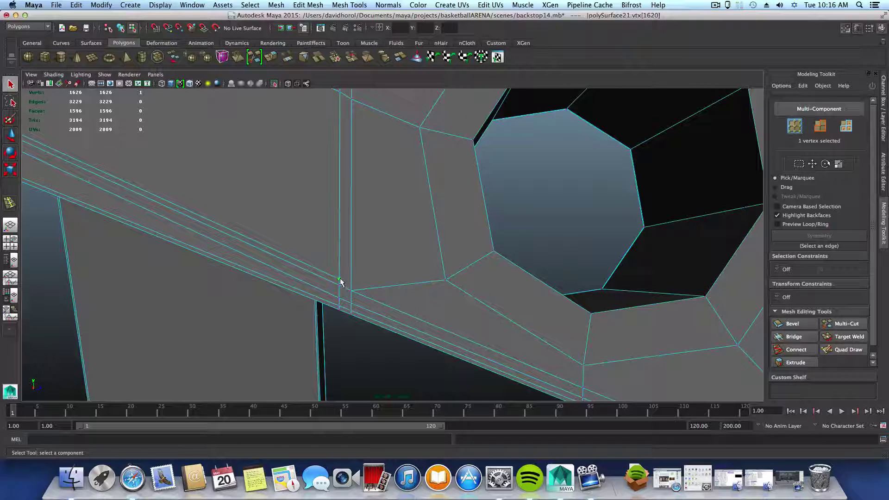
alt+middle_drag(339, 280, 341, 167)
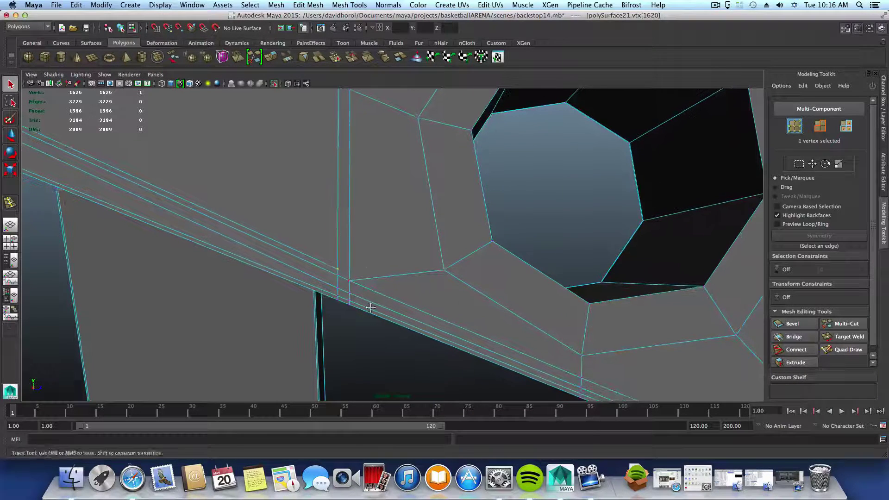
alt+middle_drag(371, 304, 341, 169)
alt+middle_drag(347, 286, 326, 157)
alt+middle_drag(324, 233, 361, 248)
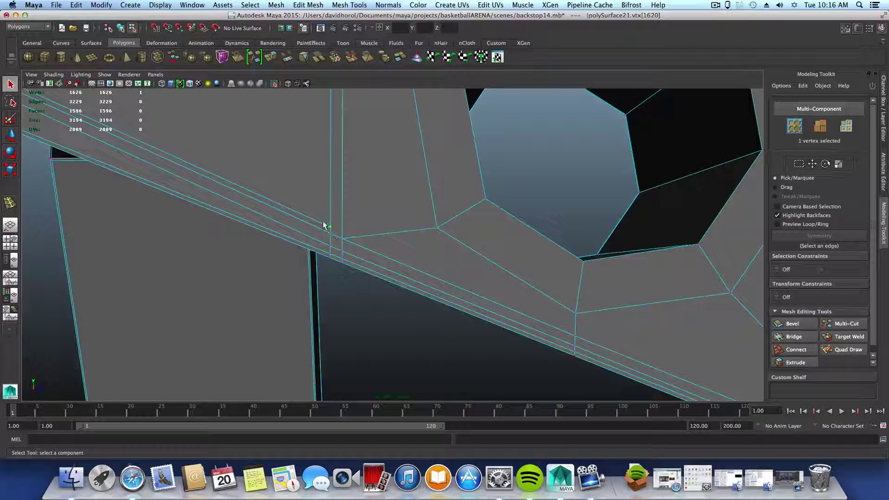
alt+right_drag(338, 249, 366, 284)
alt+middle_drag(365, 284, 435, 310)
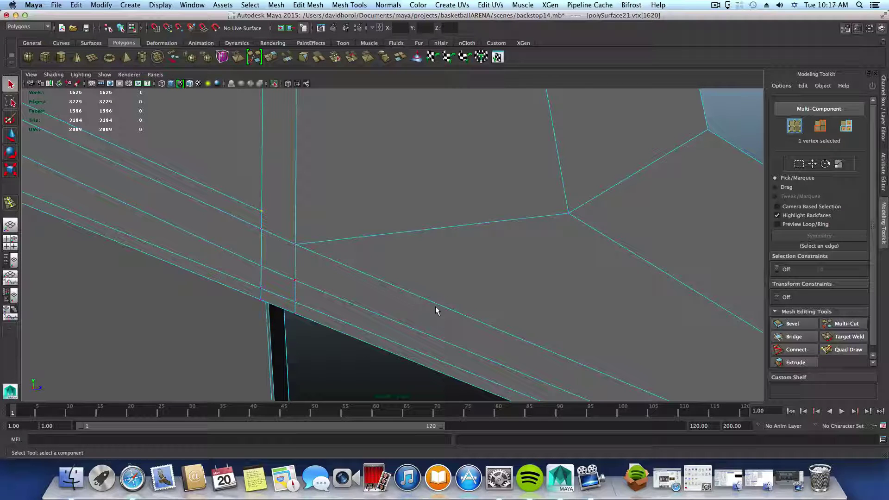
Delete the short edge joining the two vertical supporting loops at the hole's lower corner
click(286, 246)
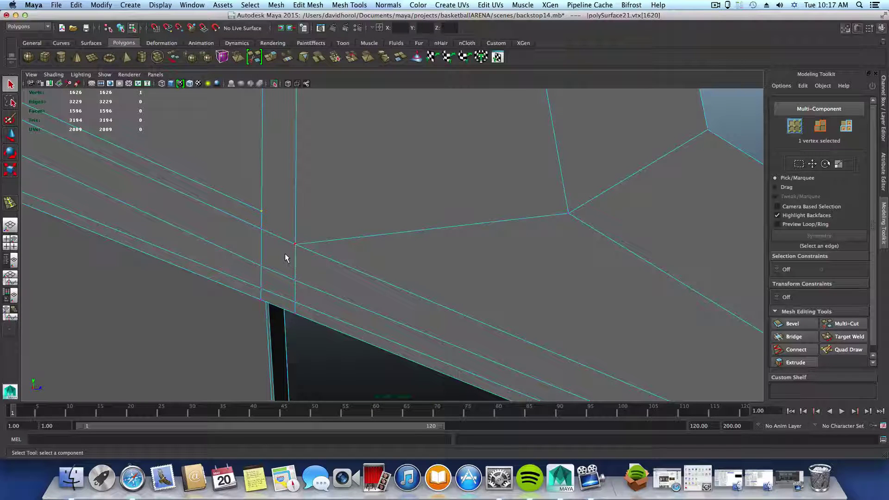
right_drag(284, 253, 283, 236)
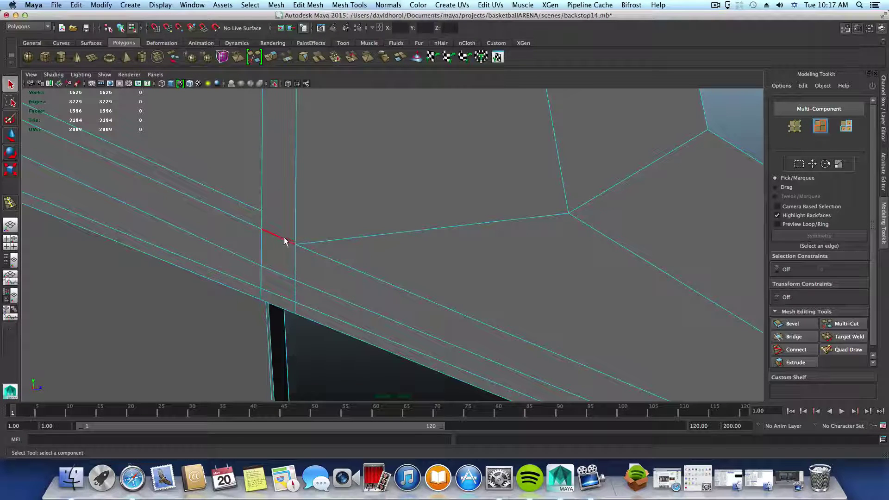
click(284, 241)
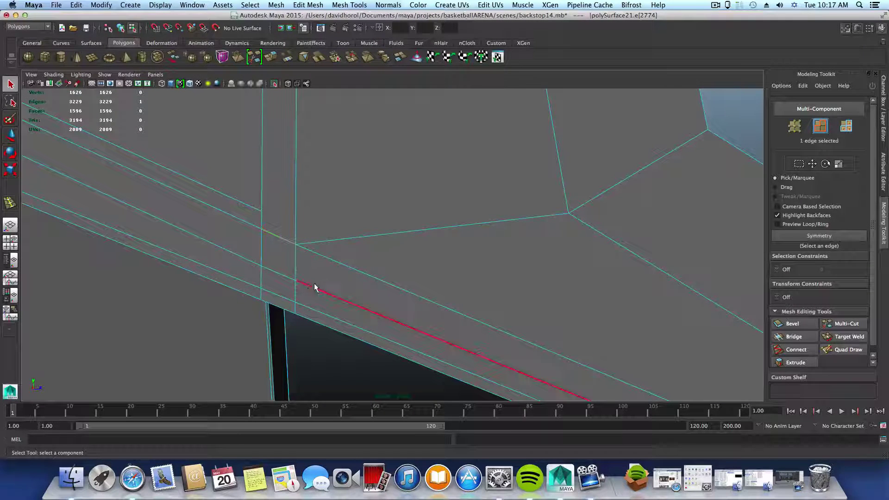
click(716, 5)
click(726, 34)
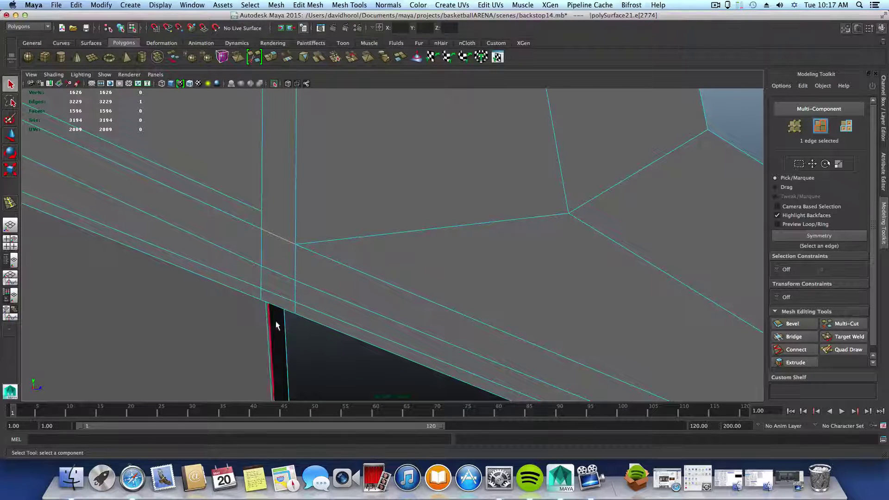
alt+middle_drag(281, 319, 297, 323)
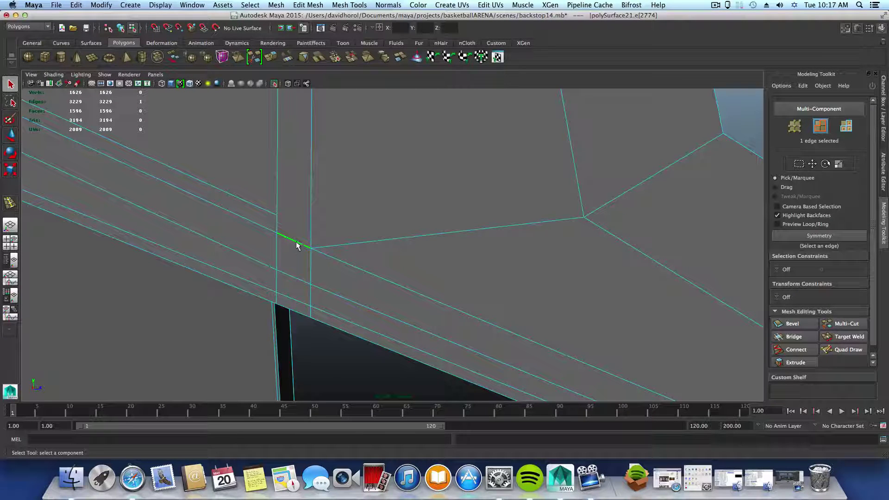
shift+right_drag(297, 243, 268, 255)
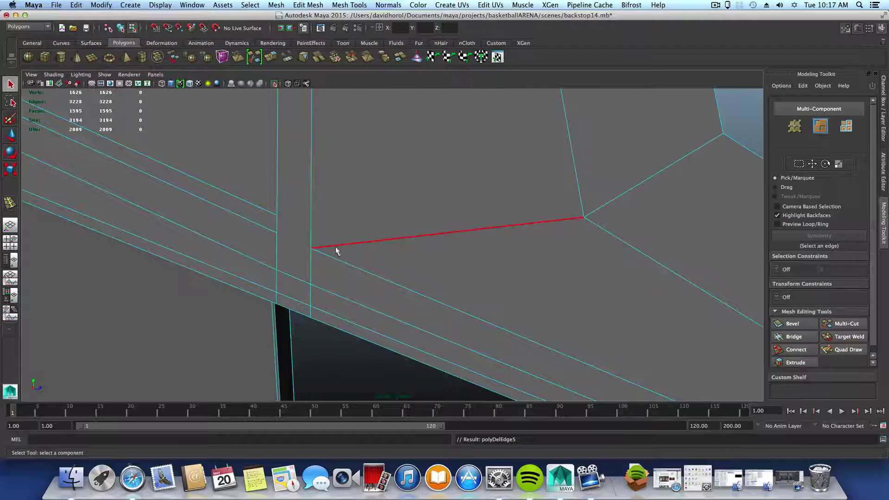
Lower the two loop-end vertices on the outer vertical supporting loop so the upper one lines up with the hole's corner edge
alt+middle_drag(338, 263, 340, 271)
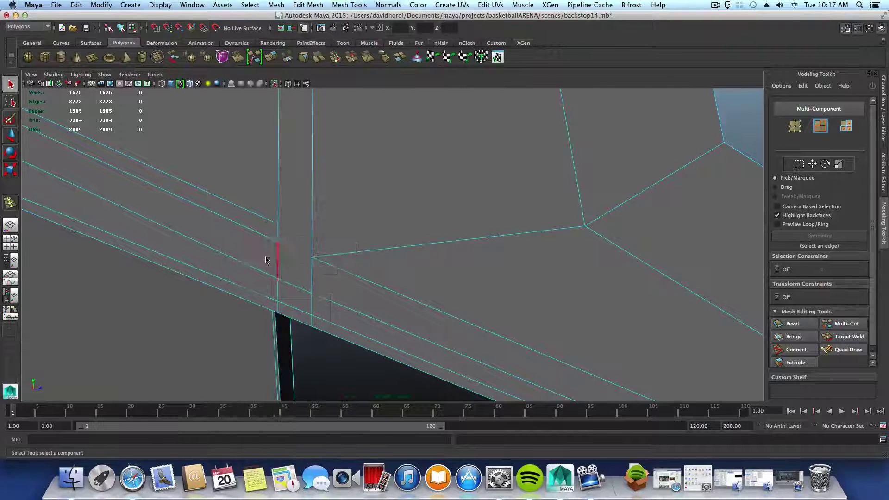
click(276, 242)
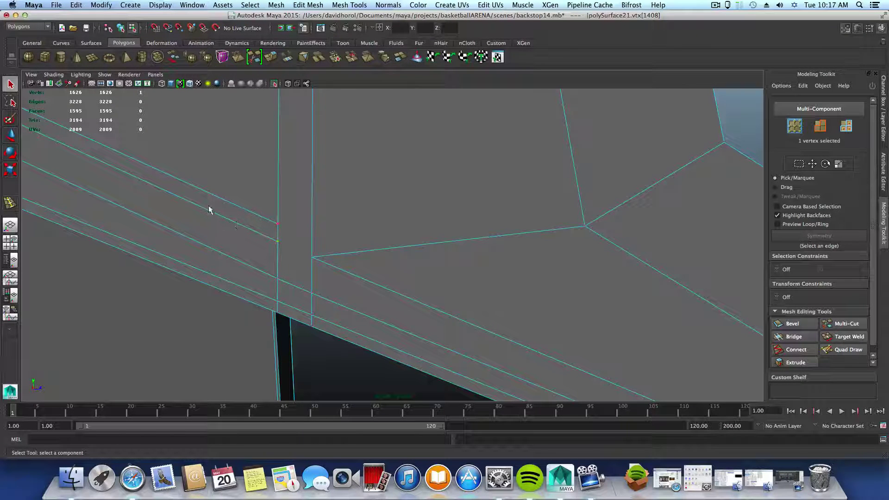
key(w)
drag(275, 192, 278, 217)
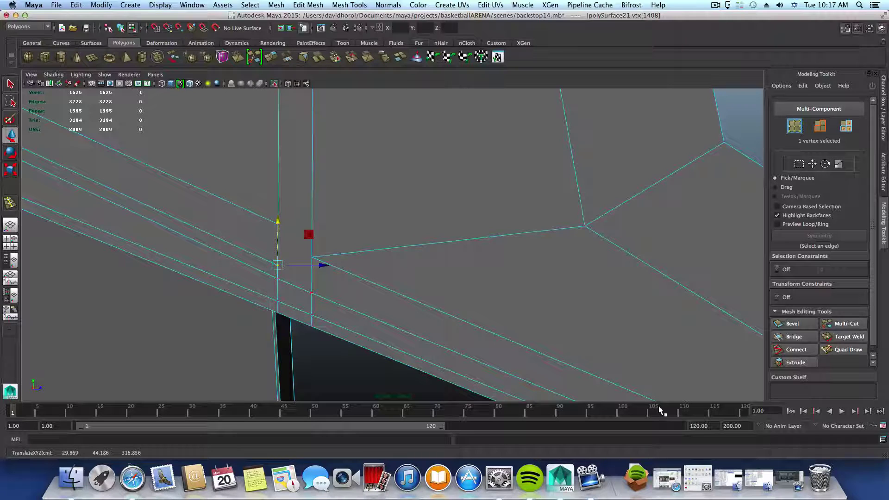
click(278, 223)
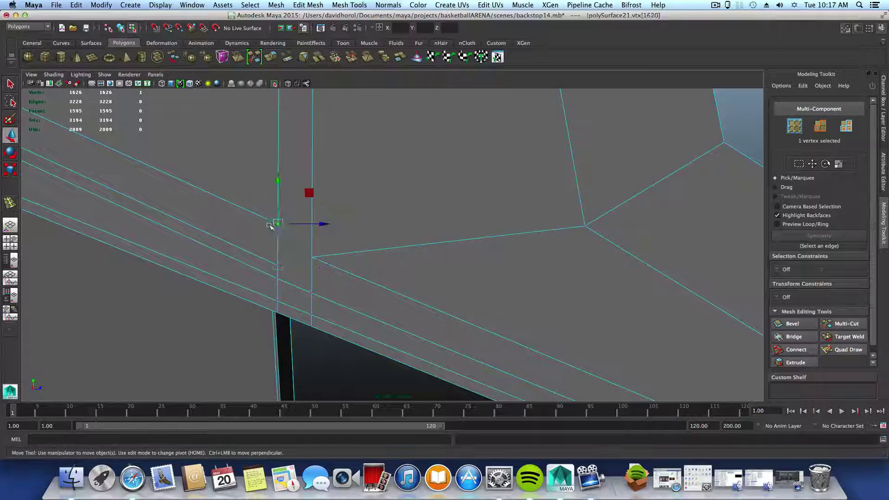
mouse_move(277, 187)
mouse_down()
mouse_move(279, 204)
mouse_move(276, 198)
mouse_up()
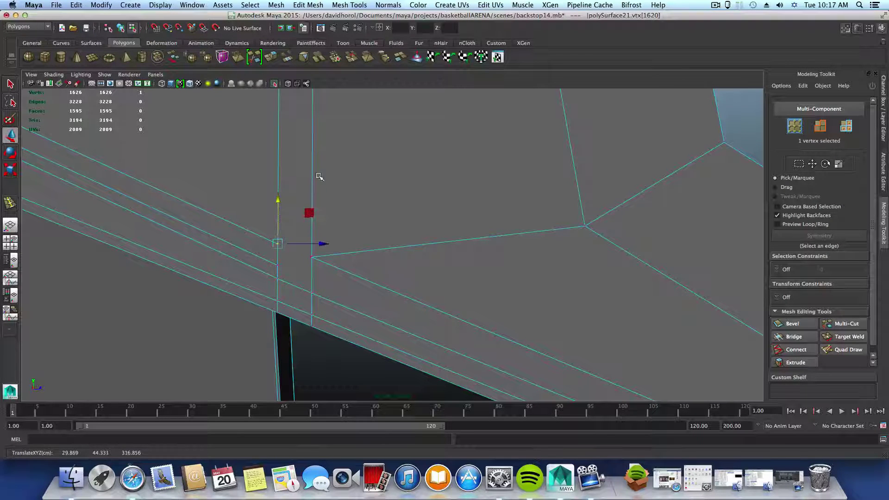
Cut a new edge with Multi-Cut from the hole's lower corner vertex to the upper lowered vertex on the neighbouring vertical loop
click(364, 5)
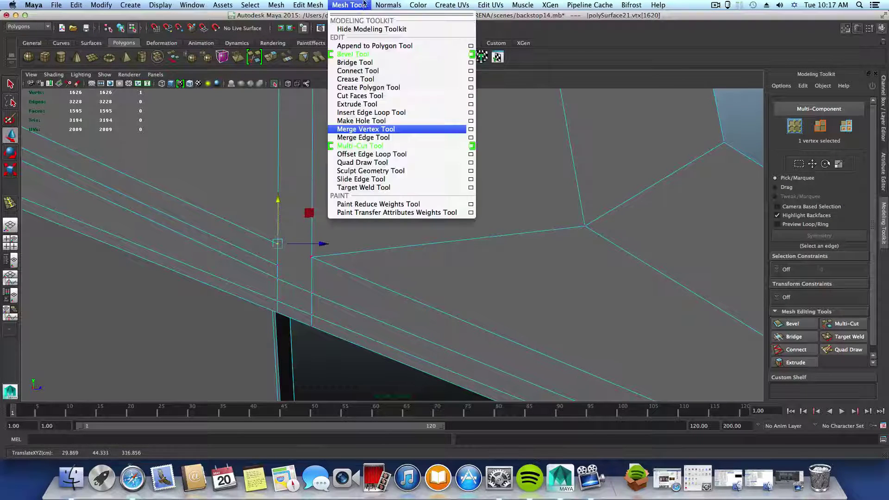
click(361, 145)
click(311, 256)
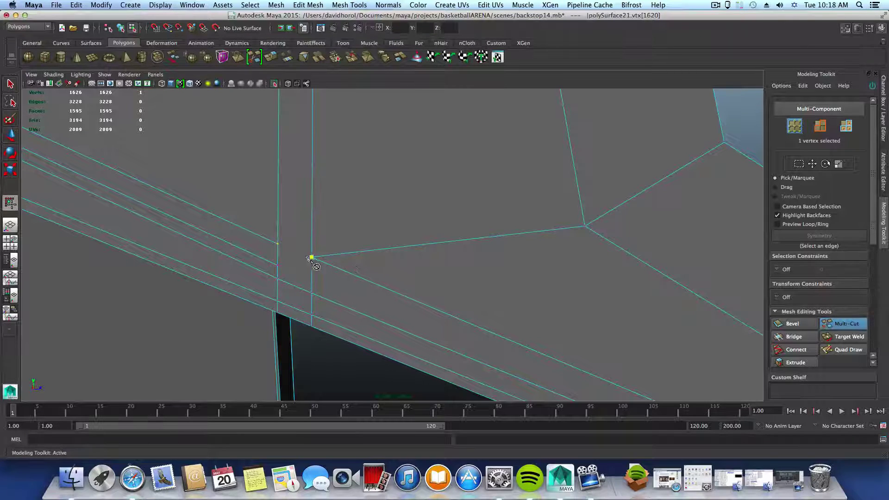
click(277, 244)
key(Return)
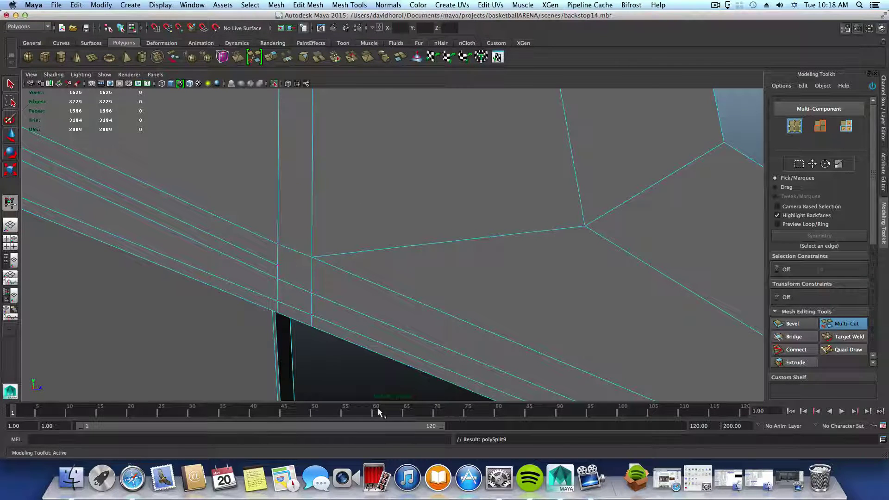
click(312, 326)
key(q)
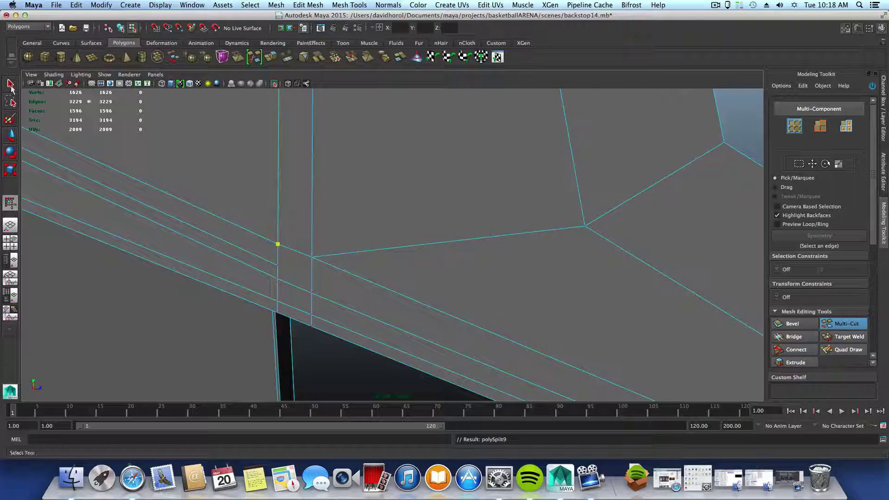
Check the small face between the vertical loops and split the edge ring beside it, adding a loop along the beam toward the post
right_drag(351, 295, 347, 248)
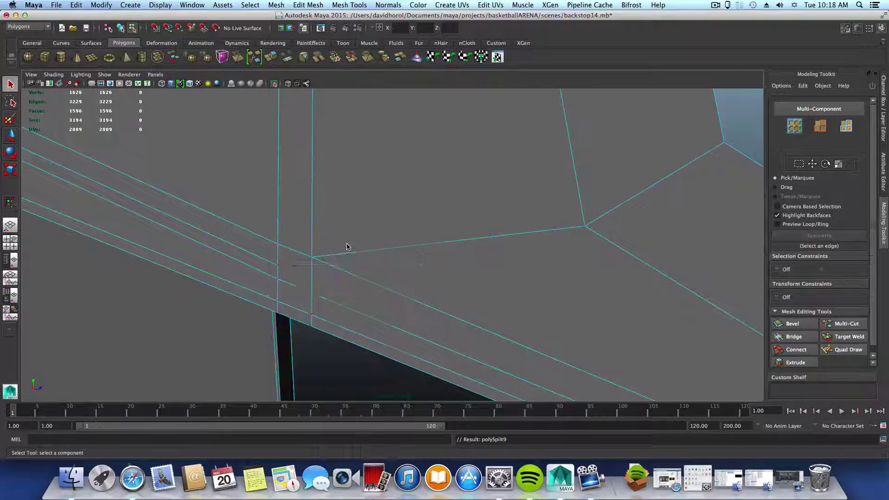
right_drag(286, 269, 293, 279)
click(293, 279)
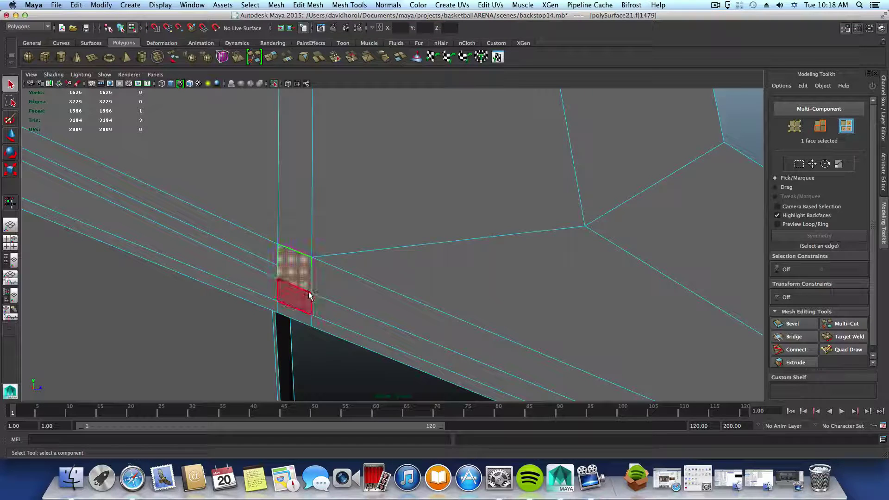
right_drag(290, 269, 269, 268)
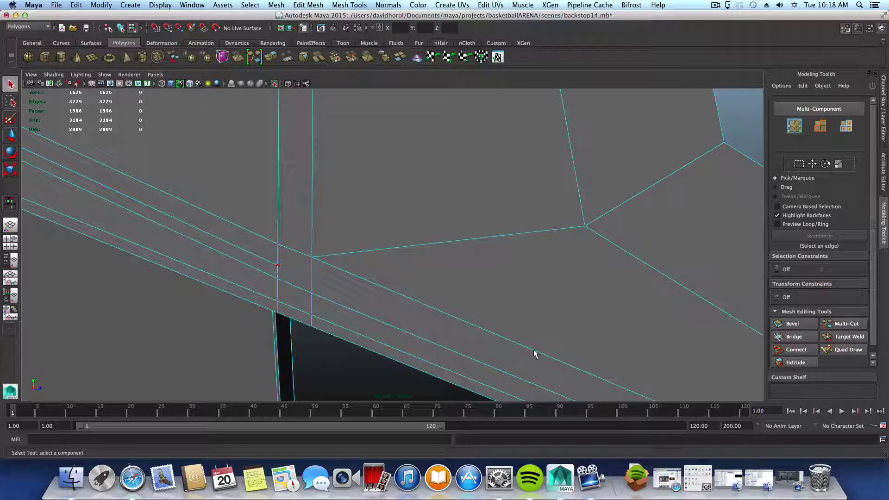
right_drag(406, 270, 408, 328)
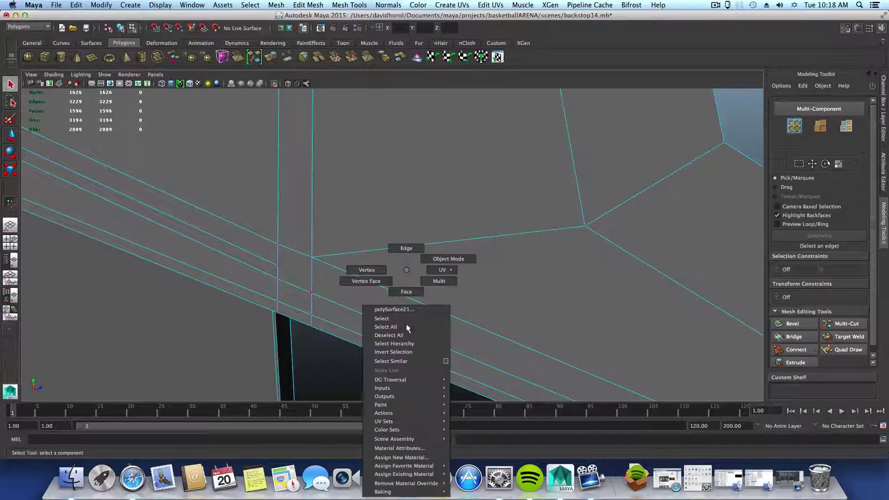
click(312, 281)
shift+right_drag(315, 282, 308, 301)
Follow the newly added edge loop along the sloping beam and across the post's side to see where it ends
scroll(335, 311, down, 5)
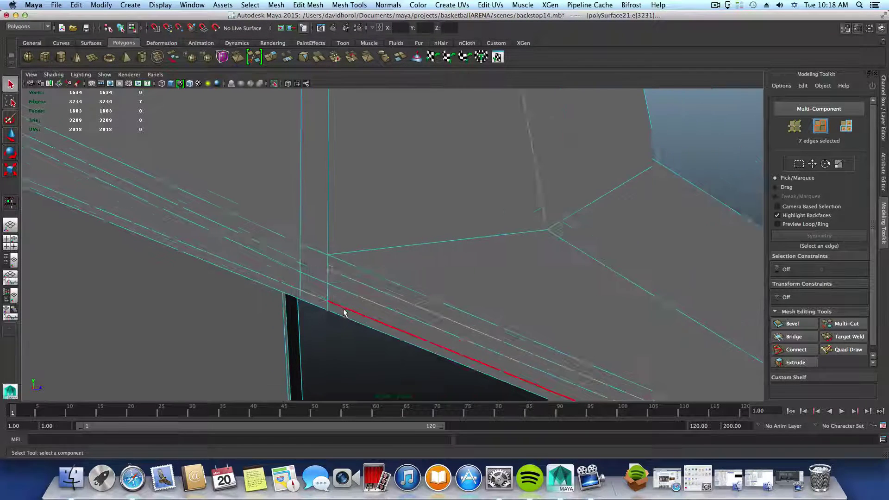
scroll(432, 330, down, 5)
alt+middle_drag(432, 330, 259, 264)
alt+middle_drag(449, 301, 287, 273)
alt+drag(426, 344, 418, 307)
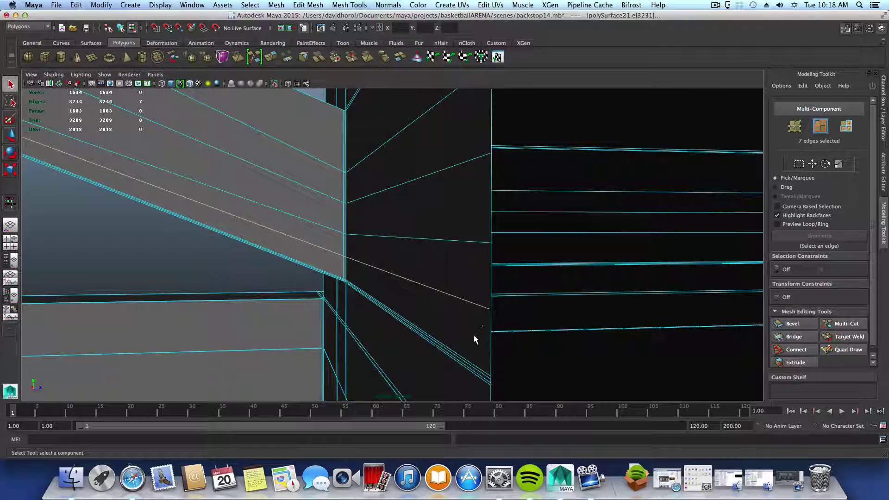
alt+drag(466, 309, 488, 285)
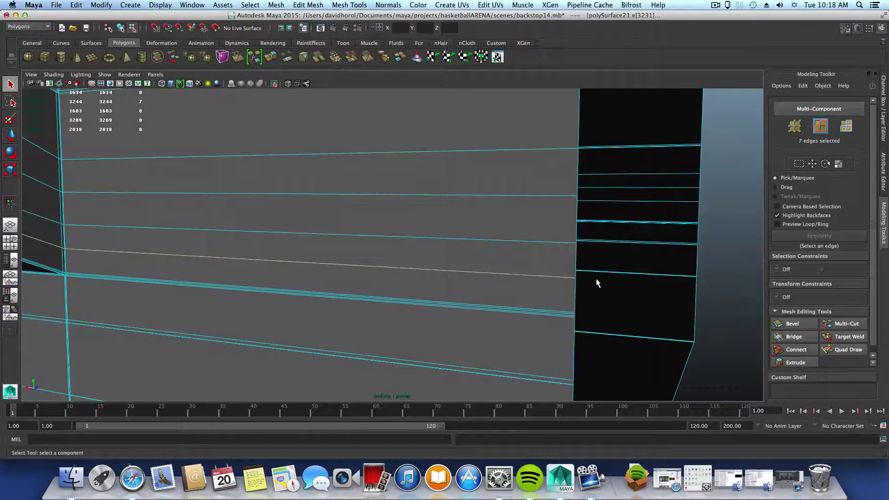
scroll(439, 299, down, 6)
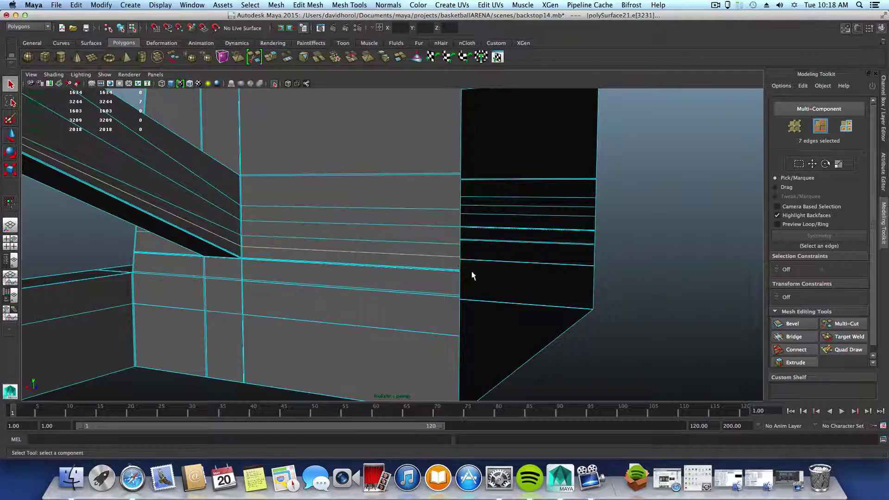
alt+right_drag(533, 273, 265, 255)
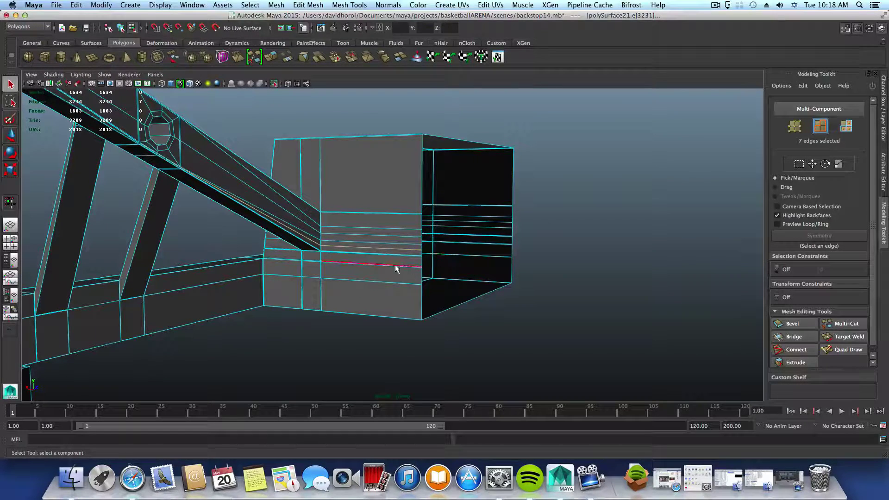
alt+drag(427, 262, 355, 253)
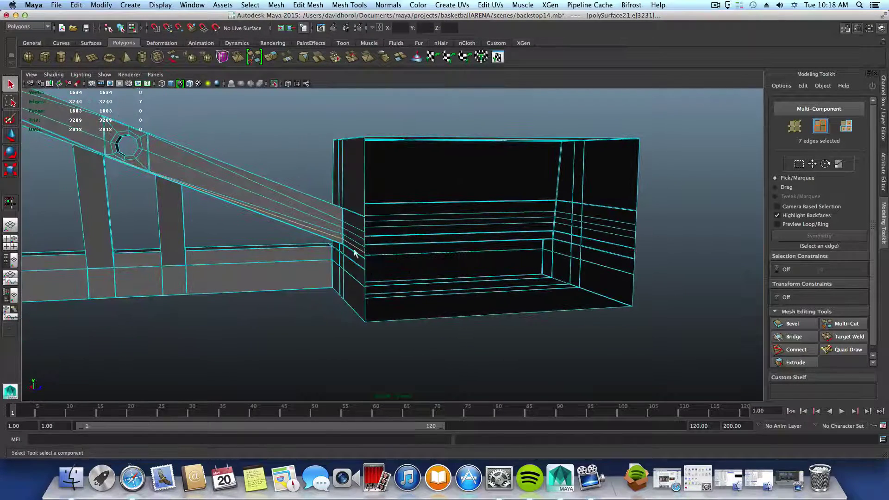
alt+middle_drag(309, 284, 443, 298)
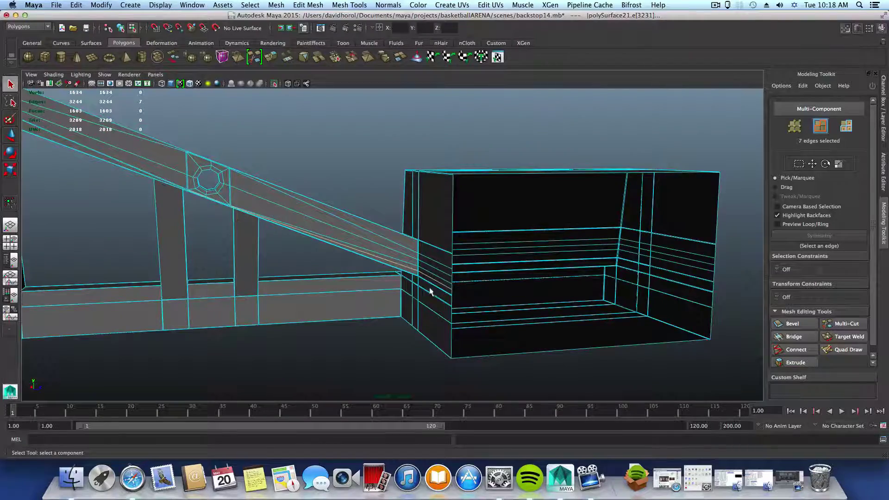
Cut an edge with Multi-Cut from the selected beam loop's end vertex below the hole to the neighbouring vertical loop's vertex
alt+right_drag(430, 292, 559, 335)
alt+drag(450, 320, 398, 311)
alt+middle_drag(279, 288, 472, 337)
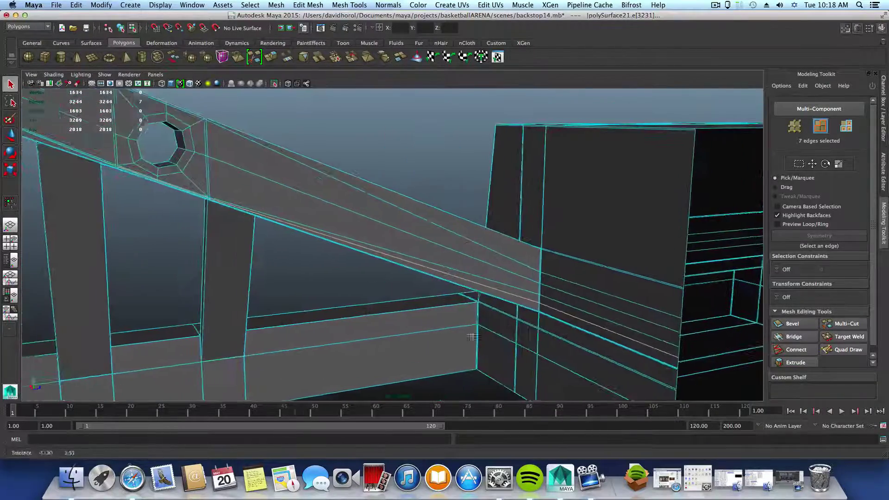
alt+right_drag(470, 337, 544, 354)
alt+middle_drag(217, 253, 405, 345)
alt+right_drag(405, 345, 488, 375)
alt+right_drag(323, 336, 382, 352)
alt+middle_drag(279, 333, 529, 357)
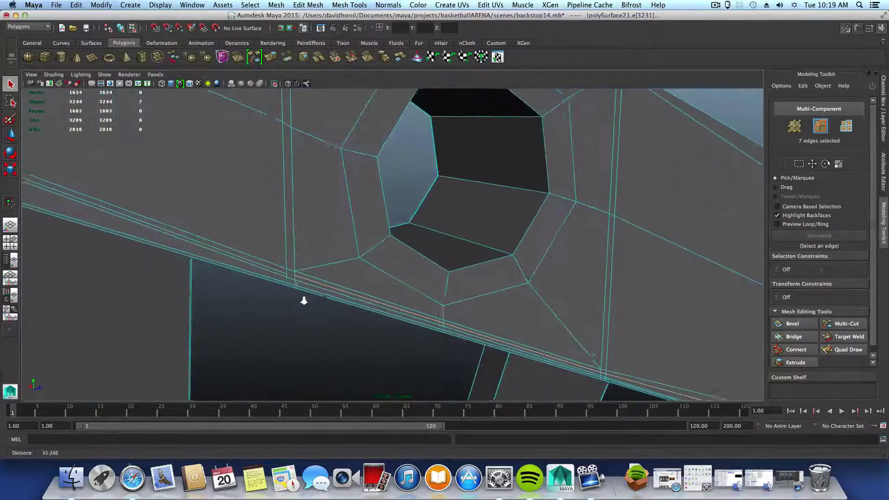
alt+right_drag(208, 280, 277, 297)
alt+middle_drag(262, 294, 302, 287)
mouse_move(302, 287)
alt+right_down()
mouse_move(292, 286)
mouse_move(312, 295)
alt+right_up()
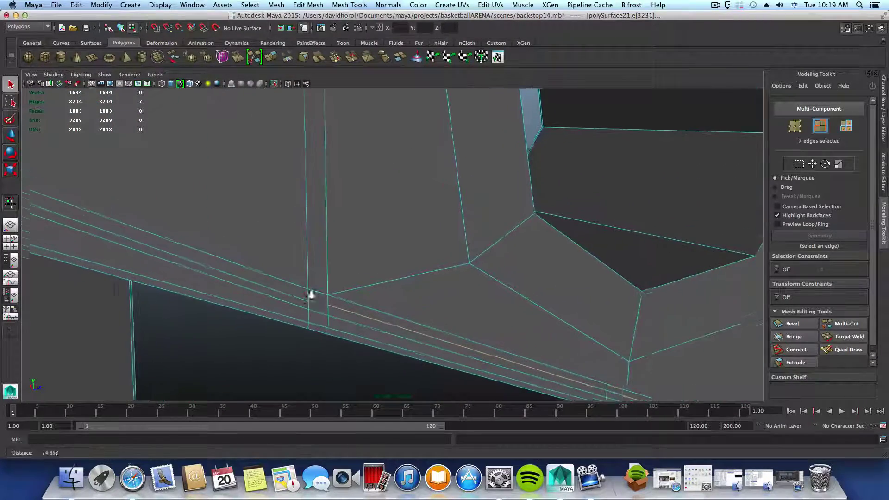
alt+right_drag(357, 191, 491, 250)
click(349, 5)
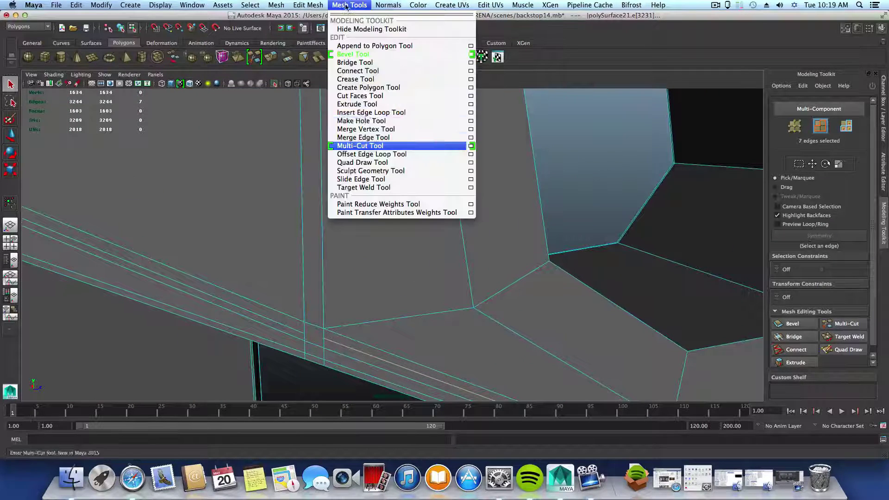
click(323, 339)
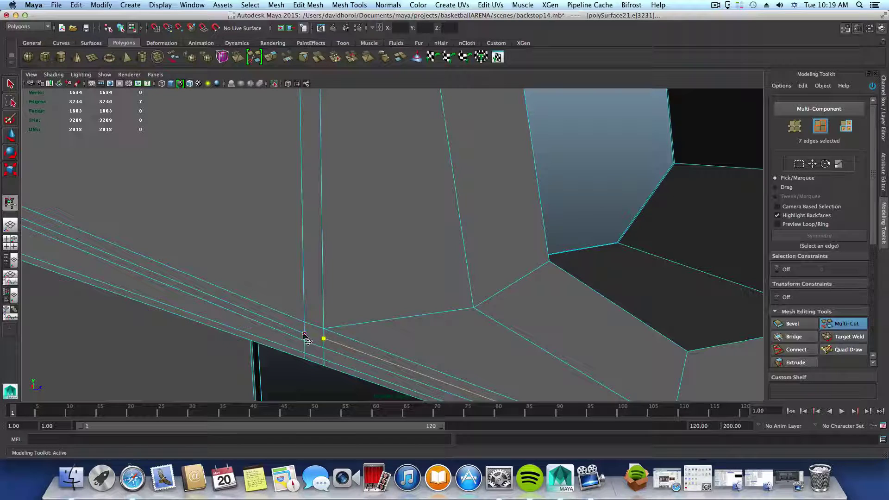
click(306, 337)
right_click(326, 354)
scroll(339, 351, down, 3)
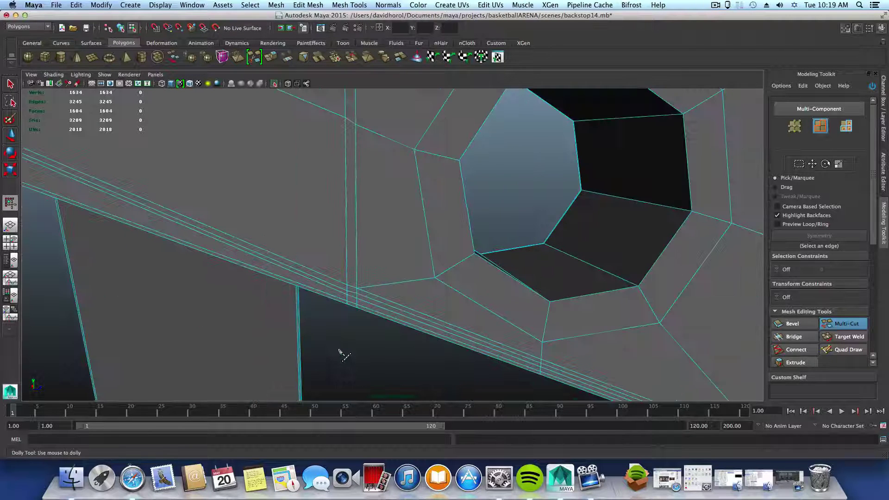
Lower slightly the vertex where the new cut meets the inner vertical loop, just beneath the hole's corner vertex
click(10, 84)
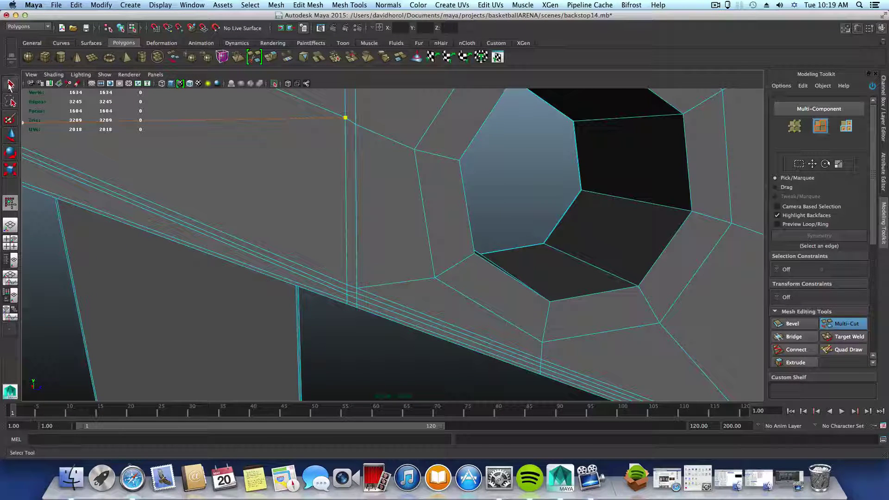
right_drag(311, 268, 291, 268)
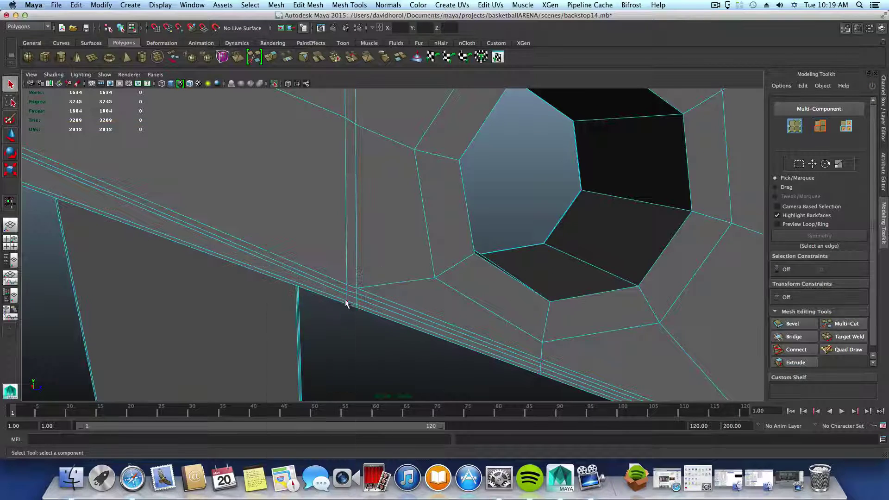
click(360, 300)
scroll(352, 314, up, 2)
scroll(346, 328, up, 2)
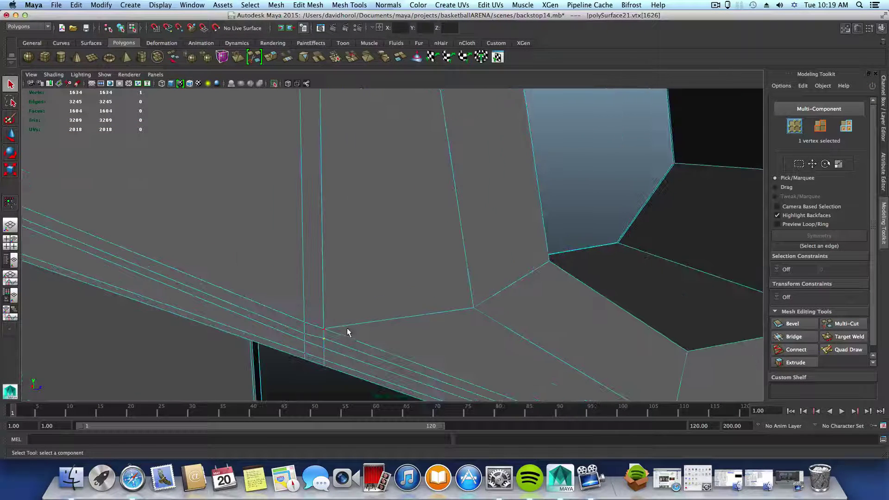
key(w)
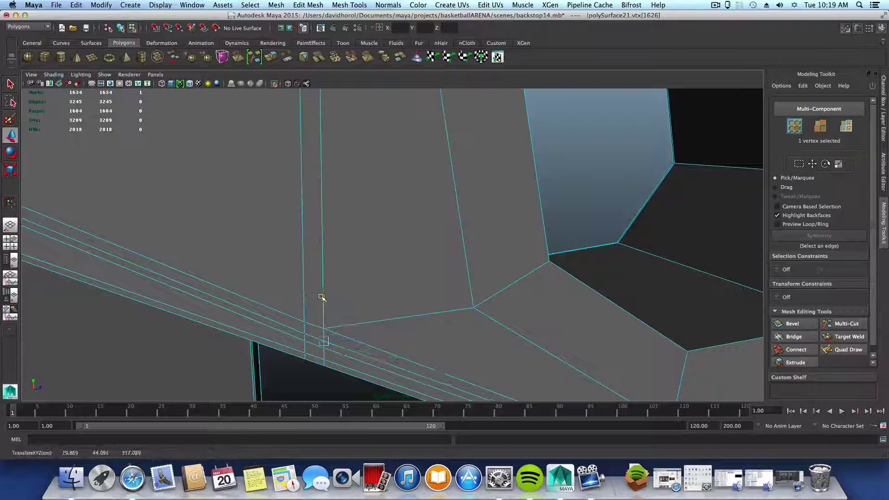
drag(321, 297, 321, 298)
Inspect the loops toward the beam's far end and the matching lower hole corner on the beam's opposite side
scroll(335, 333, down, 4)
alt+middle_drag(260, 292, 411, 387)
scroll(410, 387, down, 5)
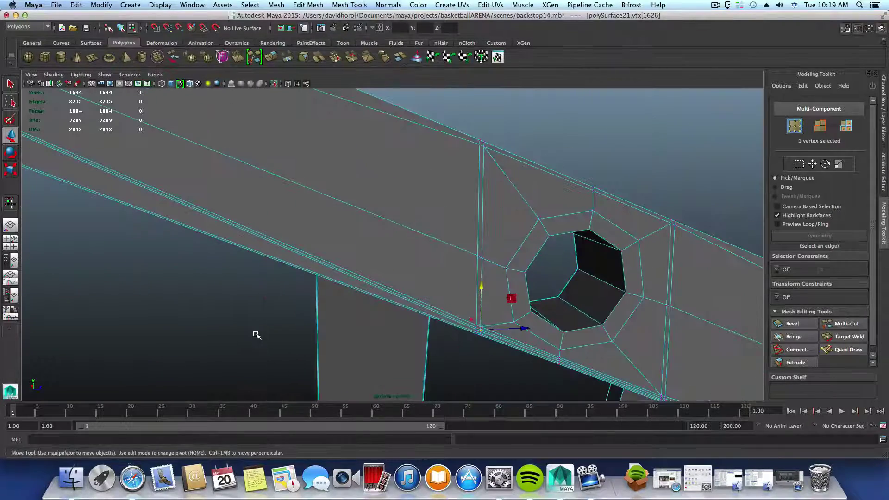
alt+drag(267, 331, 300, 296)
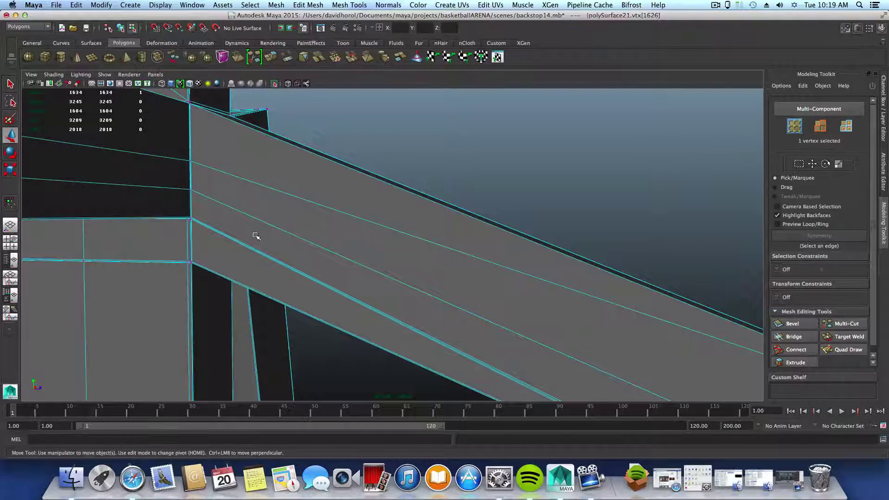
alt+drag(254, 234, 204, 298)
alt+middle_drag(213, 331, 579, 251)
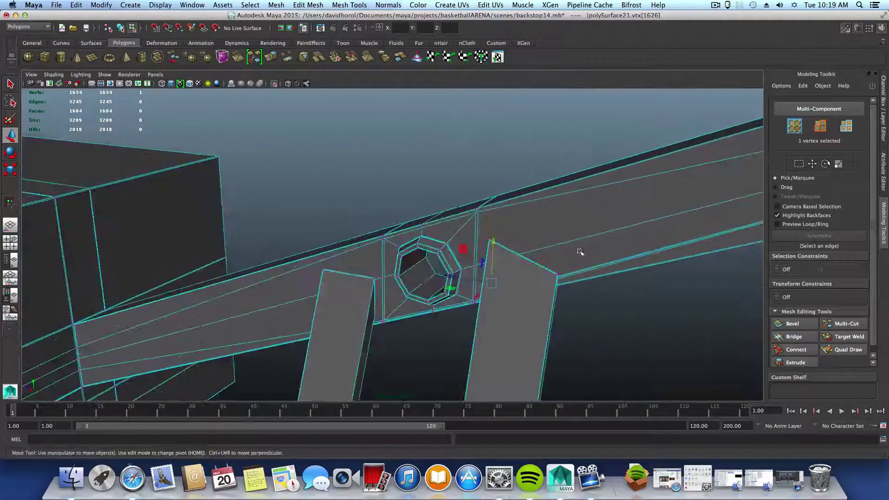
alt+drag(579, 252, 454, 279)
alt+middle_drag(454, 280, 484, 213)
alt+right_drag(485, 212, 555, 314)
alt+drag(554, 314, 417, 273)
alt+right_drag(297, 253, 389, 296)
alt+right_drag(328, 293, 429, 332)
alt+middle_drag(429, 332, 424, 347)
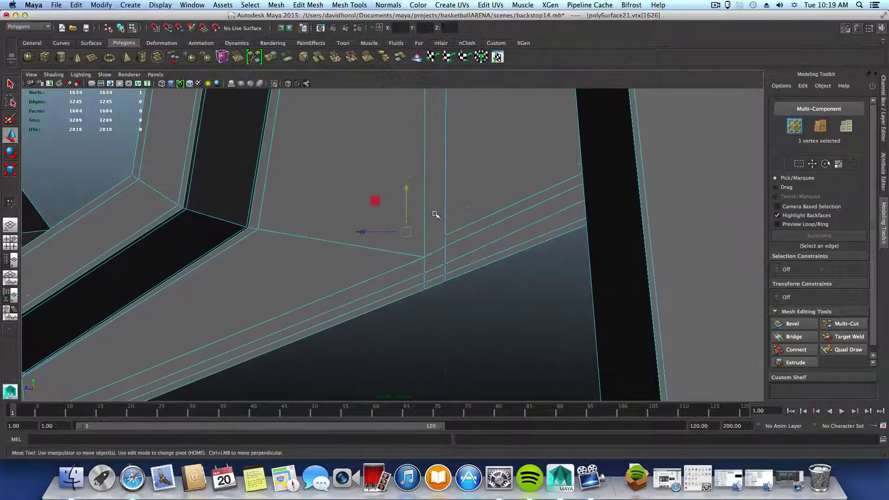
Delete the slanted edge joining the two vertical supporting loops at the hole's lower corner on this side
right_drag(431, 220, 441, 255)
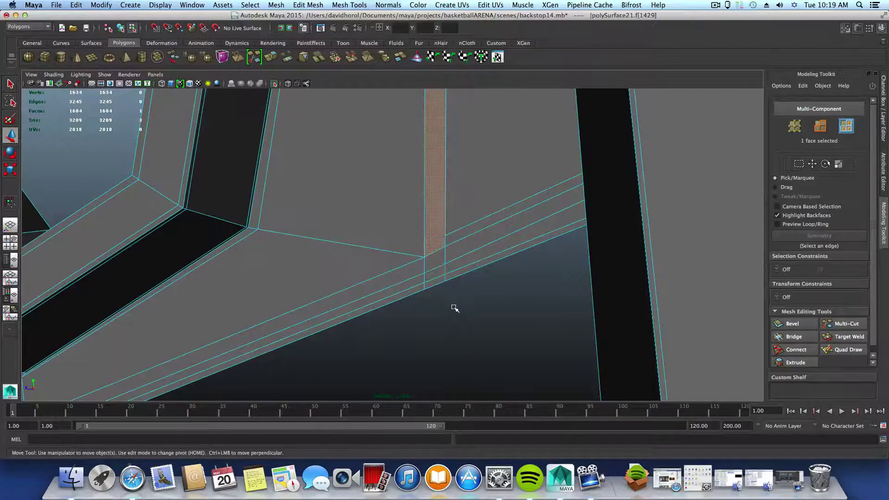
alt+middle_drag(450, 323, 448, 340)
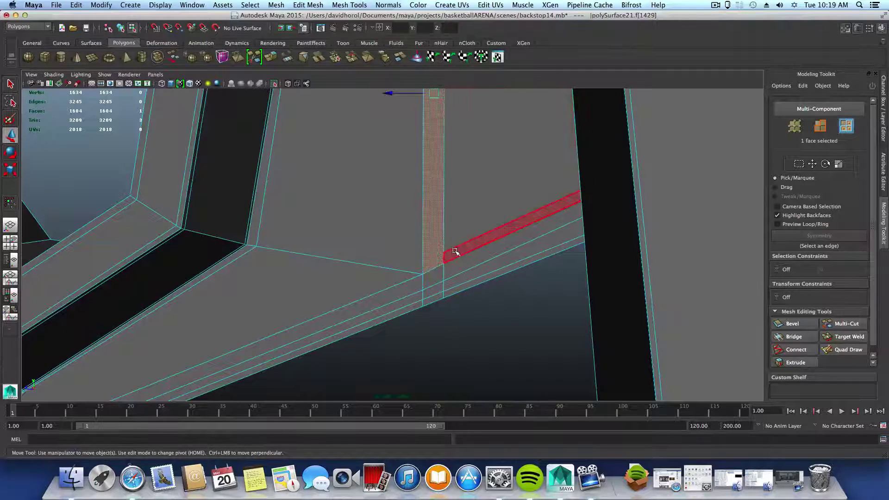
right_drag(454, 251, 458, 222)
click(465, 250)
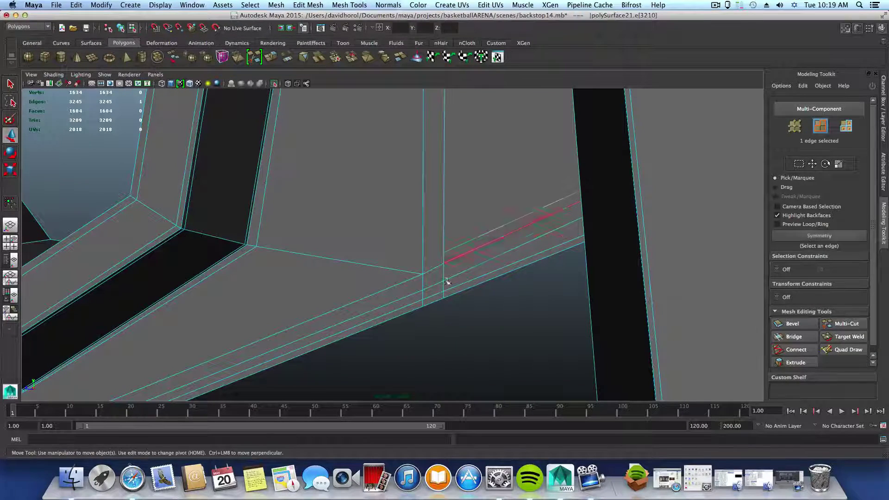
alt+right_drag(420, 286, 502, 308)
right_drag(446, 272, 424, 292)
Lower the two loop-end vertices on the outer vertical loop so the upper one lines up with the hole's corner vertex
right_drag(454, 263, 407, 264)
click(449, 266)
drag(447, 216, 448, 234)
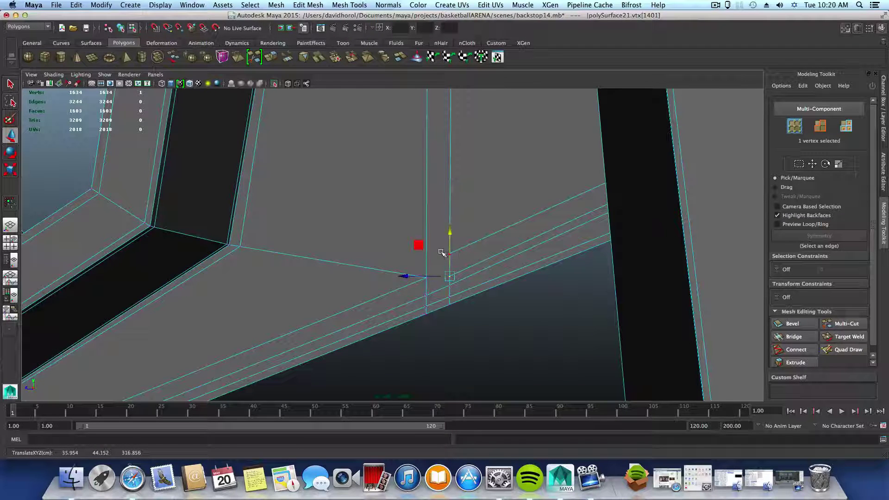
click(450, 253)
drag(449, 207, 449, 223)
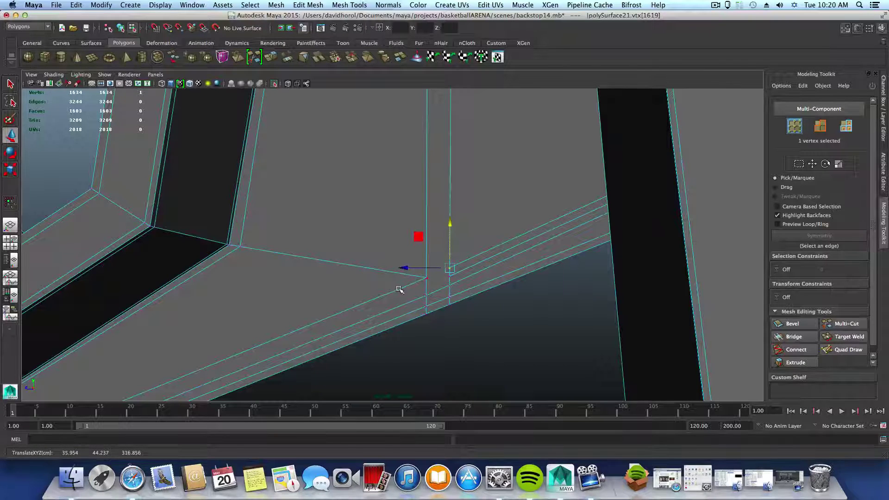
Cut an edge with Multi-Cut from the upper lowered vertex to the hole's corner vertex on the inner vertical loop
click(349, 6)
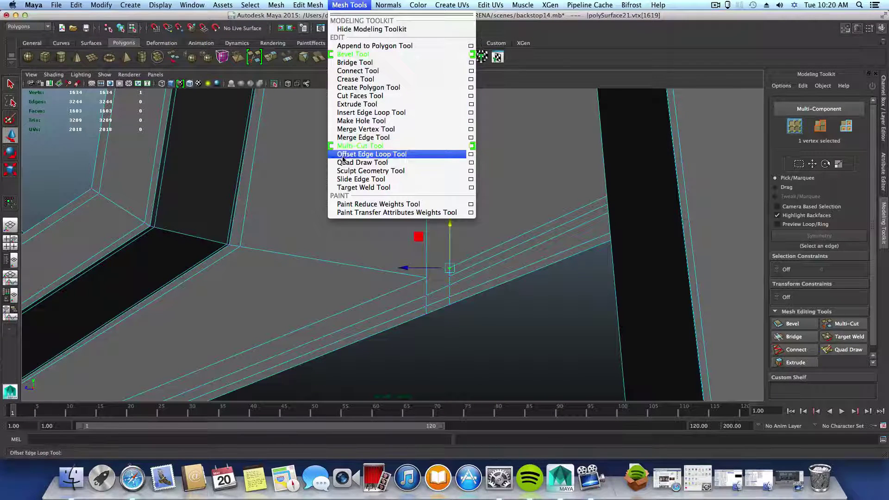
click(359, 146)
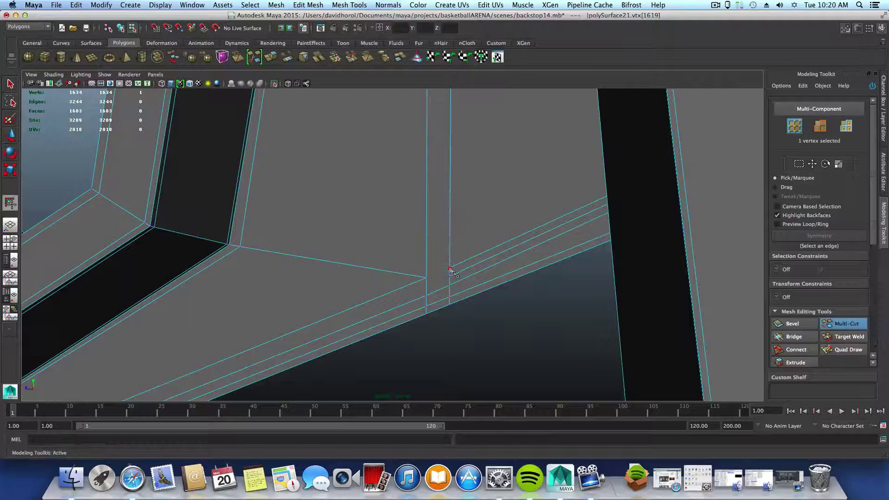
click(426, 278)
key(Return)
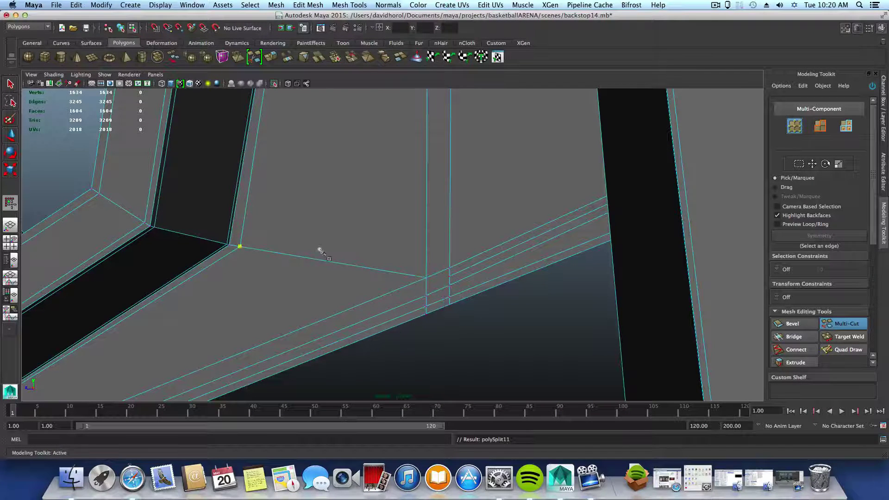
Split the edge ring at the short inner-loop edge just below the hole's corner vertex, adding a loop along the beam
right_drag(324, 173, 282, 171)
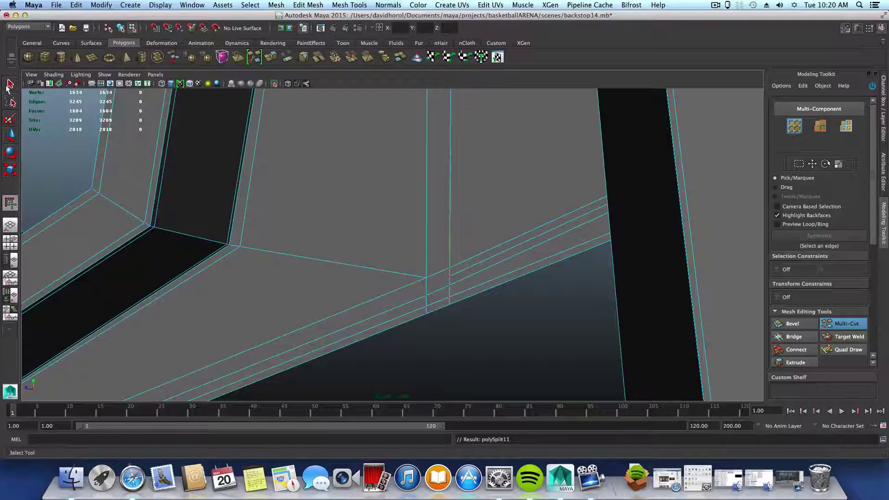
click(9, 84)
right_click(322, 171)
click(321, 148)
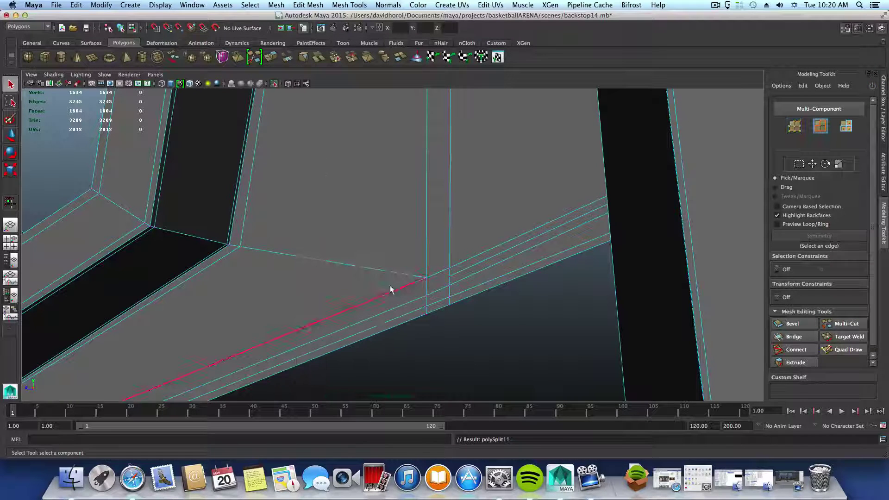
click(426, 288)
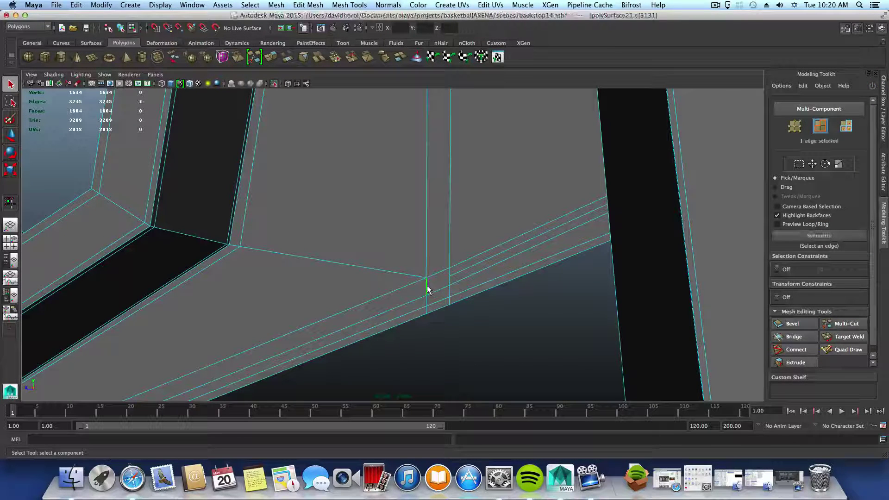
shift+right_click(425, 284)
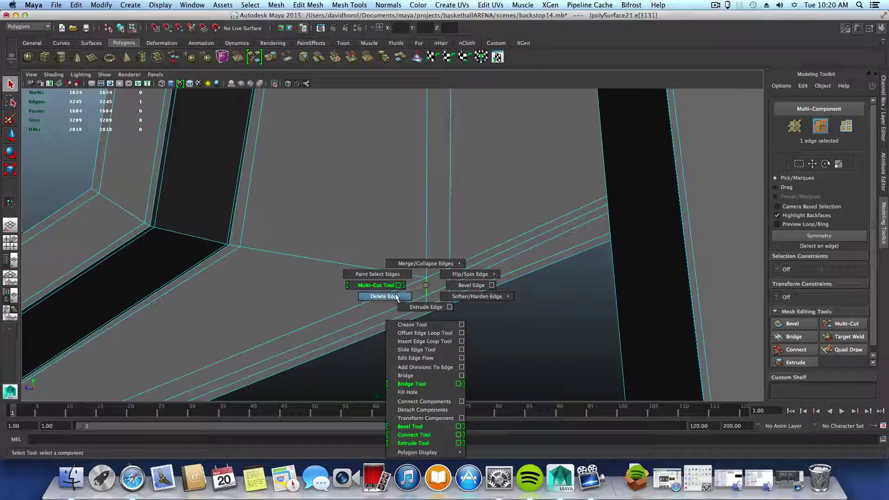
click(426, 285)
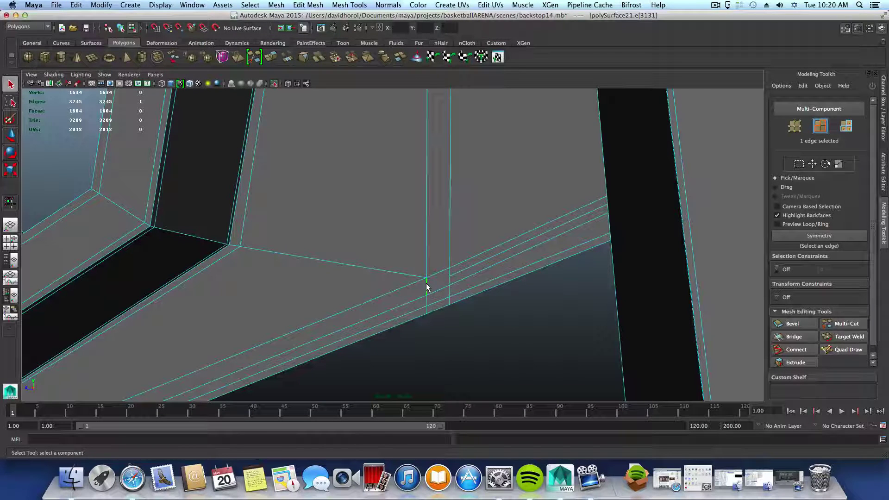
shift+right_drag(426, 285, 404, 320)
scroll(402, 321, down, 12)
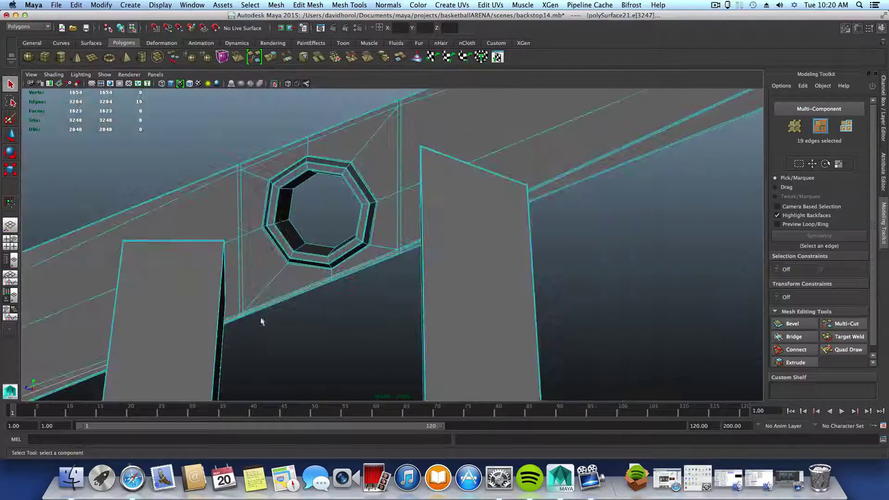
Follow the newly added loop along the beam and across the post's side to check where it runs
alt+middle_drag(269, 330, 598, 212)
alt+middle_drag(331, 327, 556, 234)
scroll(214, 290, up, 6)
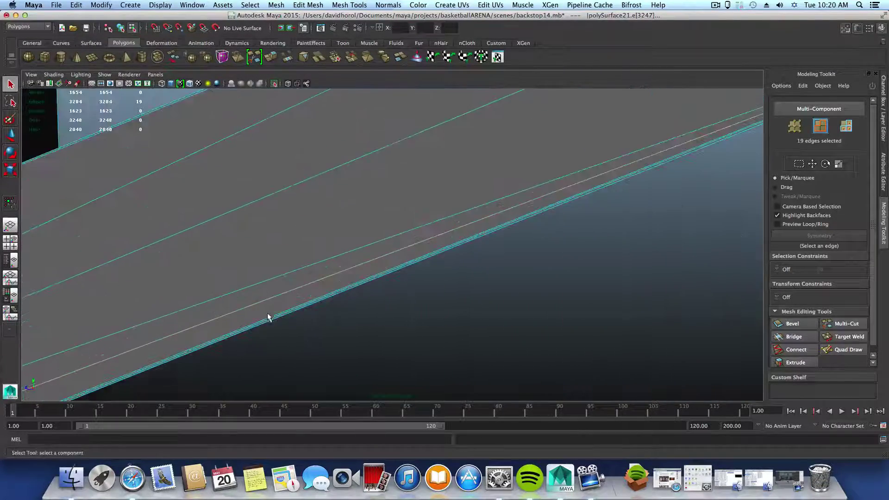
alt+middle_drag(268, 314, 483, 251)
alt+drag(482, 251, 331, 361)
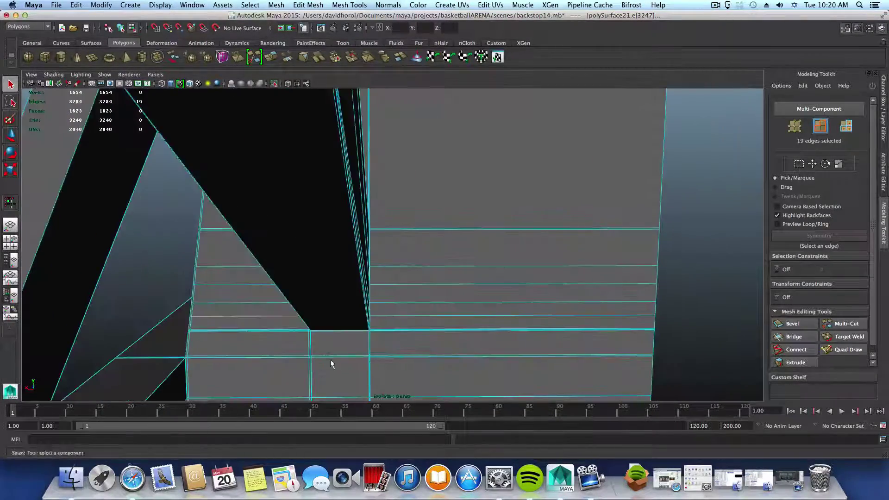
alt+middle_drag(380, 362, 308, 362)
alt+drag(354, 313, 349, 381)
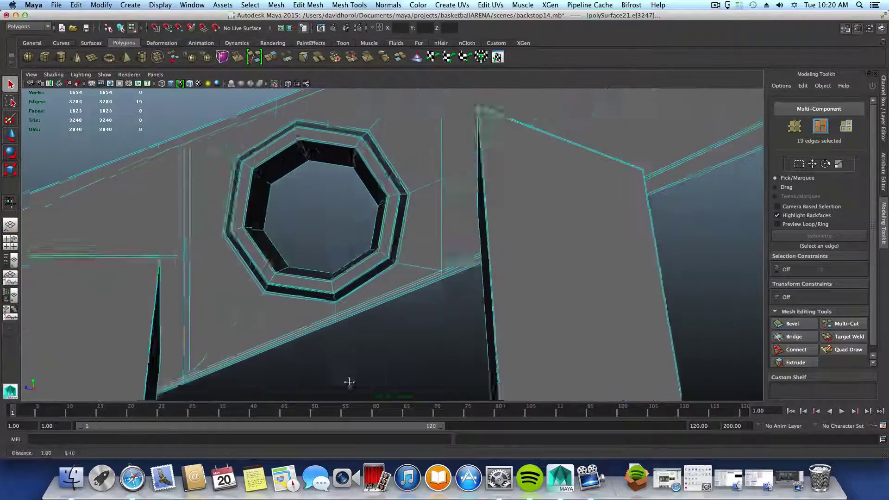
Cut an edge with Multi-Cut from the outer vertical loop's second vertex to the new loop's end, and return to object selection
alt+right_drag(349, 380, 466, 396)
alt+middle_drag(466, 396, 424, 362)
alt+right_drag(423, 362, 453, 372)
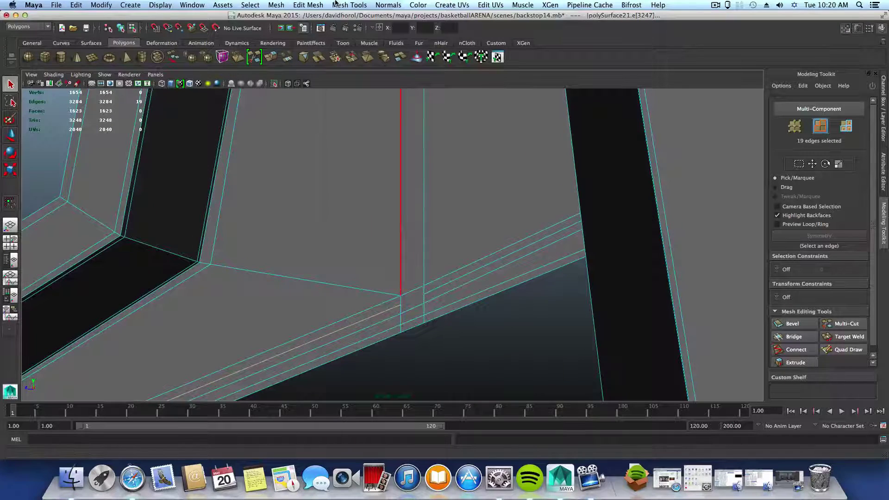
click(336, 5)
click(365, 144)
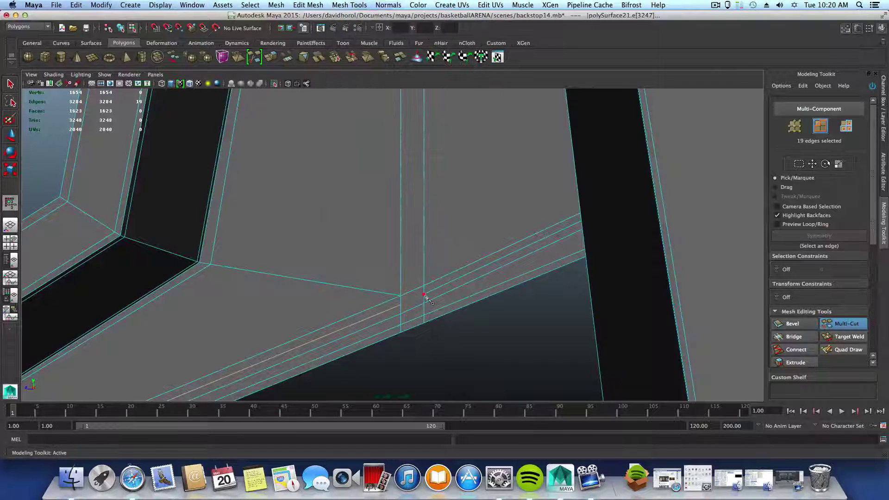
click(401, 305)
key(Return)
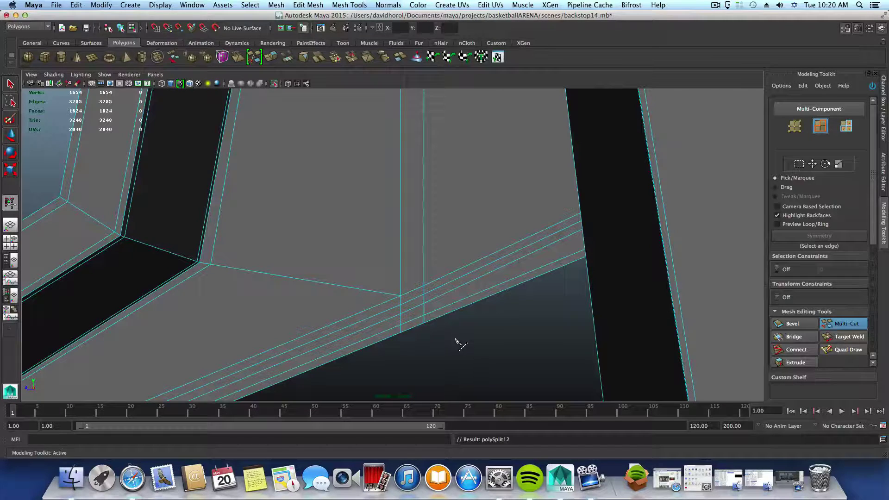
key(F8)
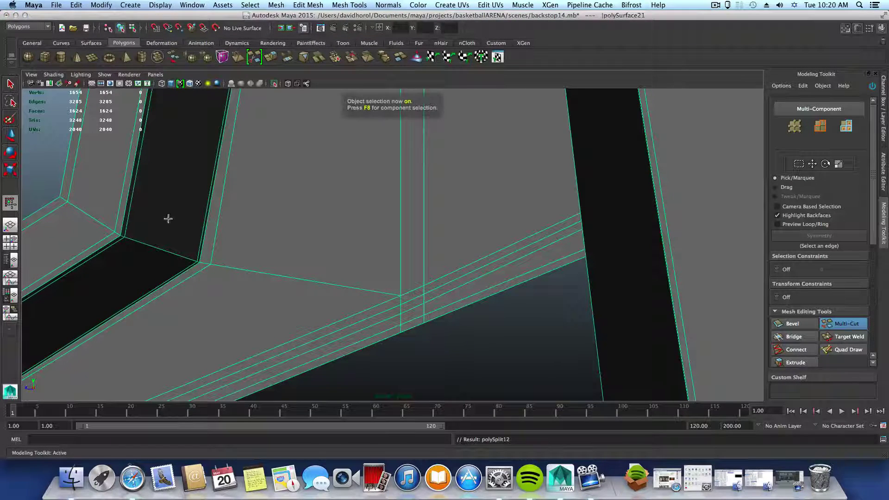
Examine the smoothed preview of the beam around the hole and both struts, and restore the unsmoothed display
scroll(374, 290, down, 10)
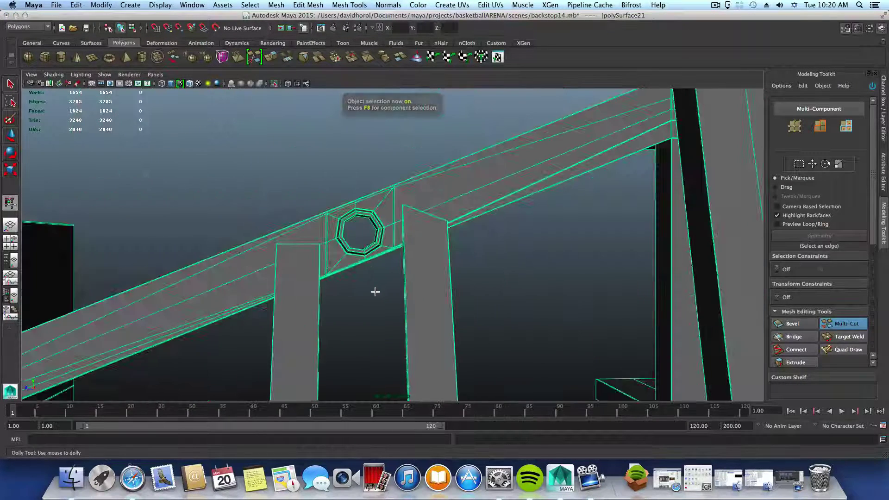
alt+drag(573, 258, 374, 203)
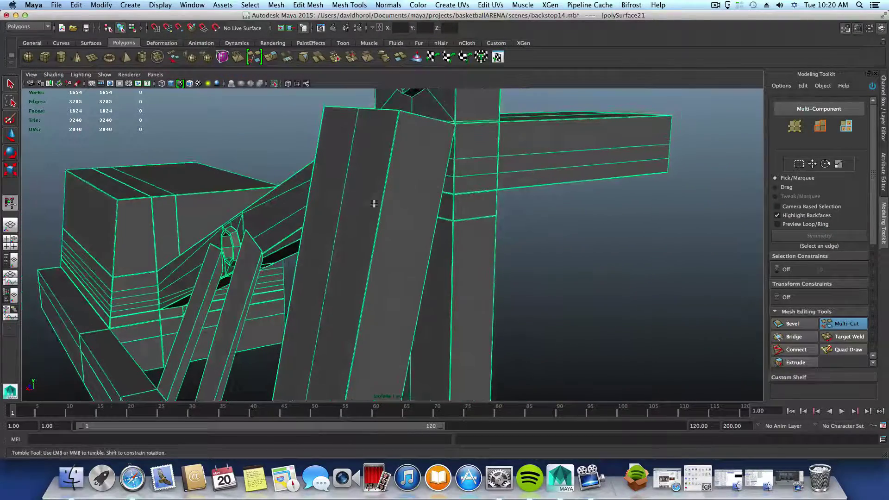
alt+drag(321, 237, 464, 302)
key(3)
scroll(464, 301, up, 2)
alt+right_drag(464, 302, 598, 326)
alt+drag(565, 317, 483, 305)
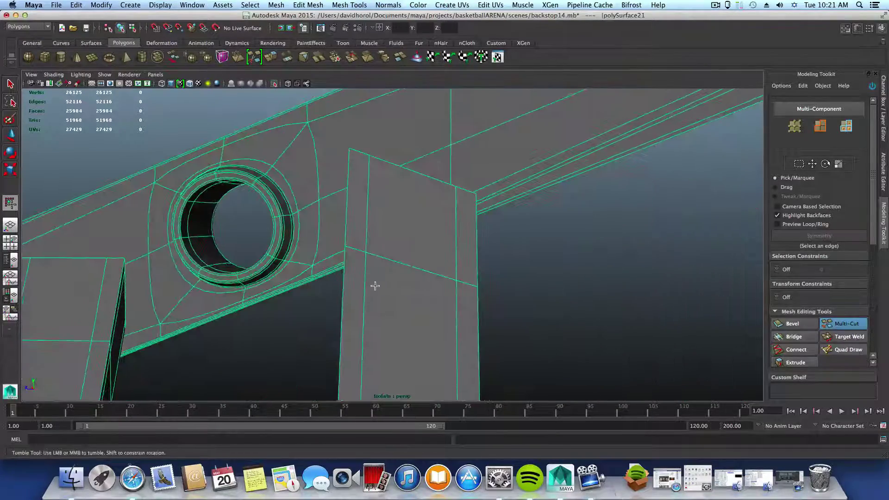
alt+middle_drag(342, 272, 508, 232)
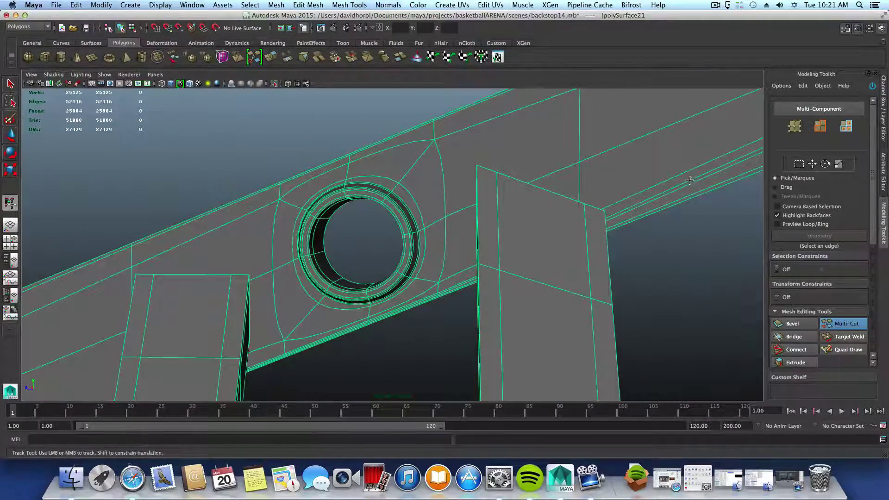
alt+drag(311, 340, 414, 315)
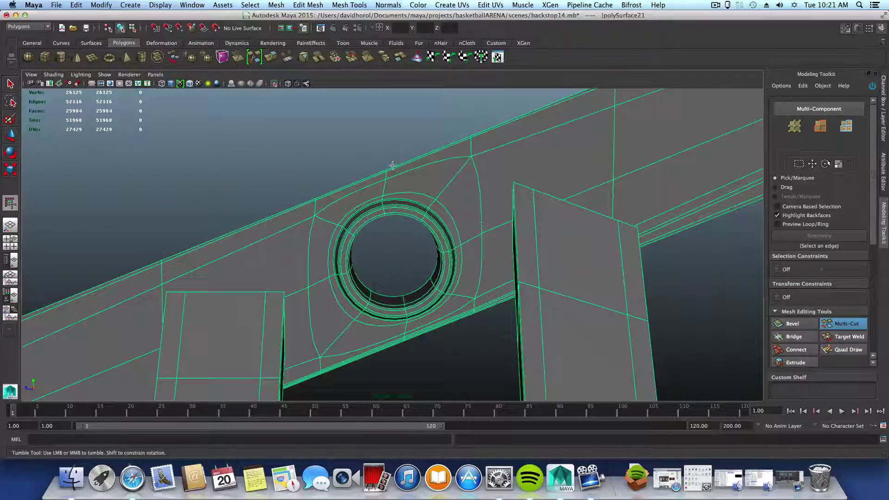
alt+drag(432, 263, 422, 249)
alt+drag(539, 272, 544, 298)
alt+middle_drag(544, 298, 471, 301)
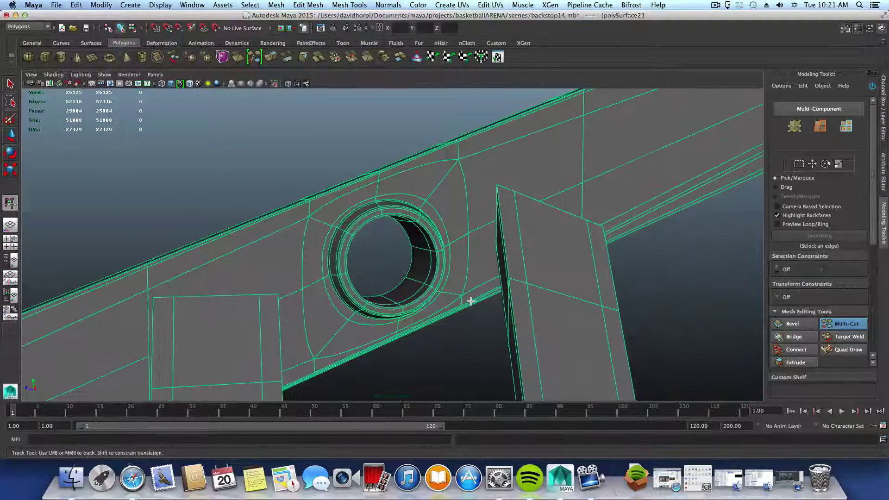
alt+drag(406, 265, 418, 302)
alt+drag(457, 231, 440, 276)
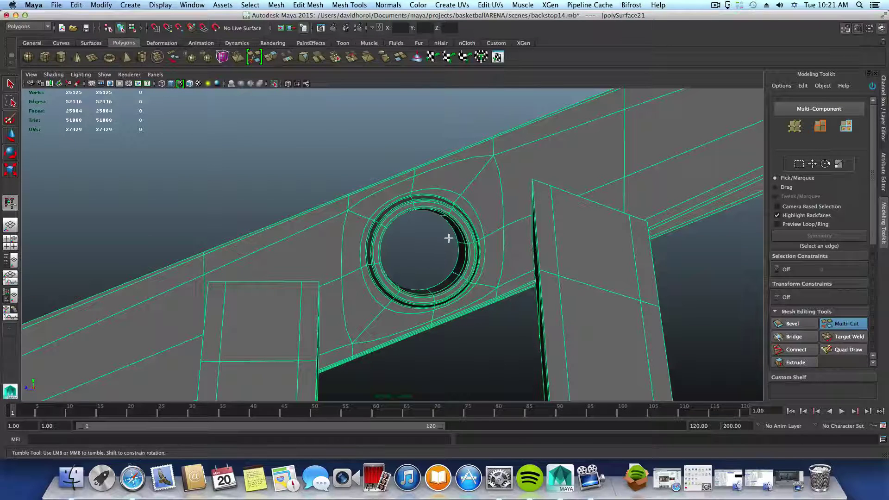
key(3)
key(1)
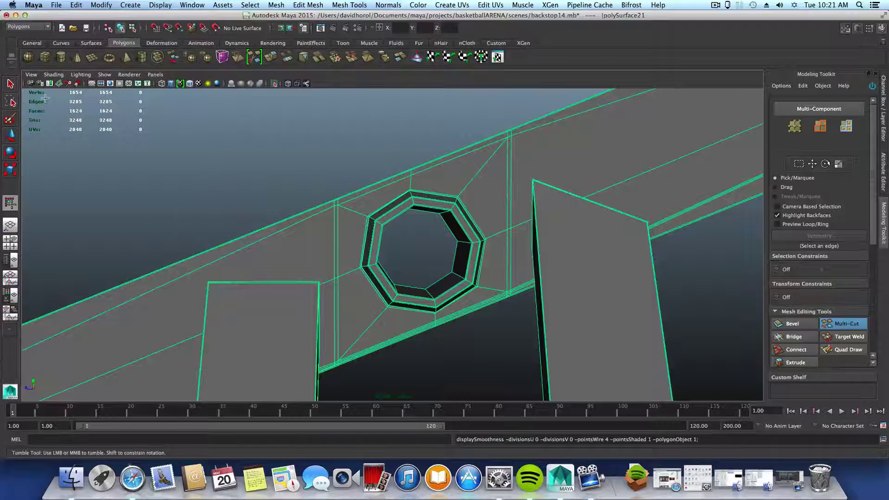
Leave Multi-Cut and save the scene under the new name backstop15.mb
key(q)
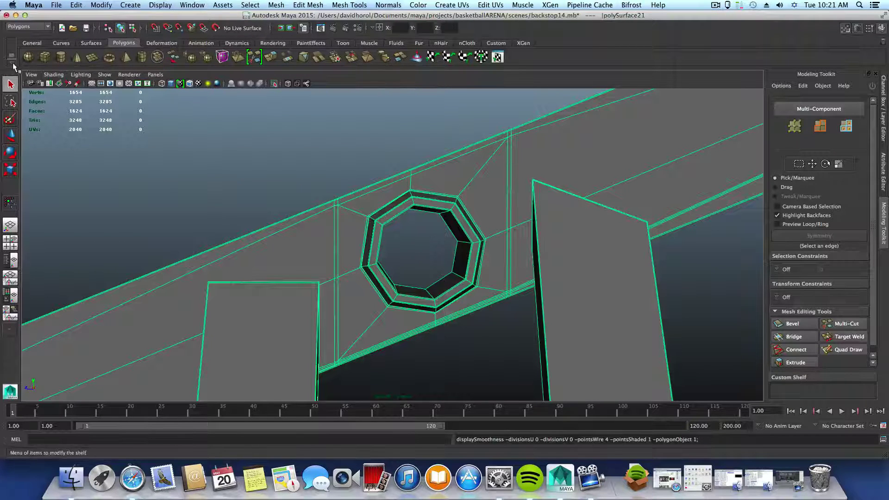
click(56, 5)
click(79, 51)
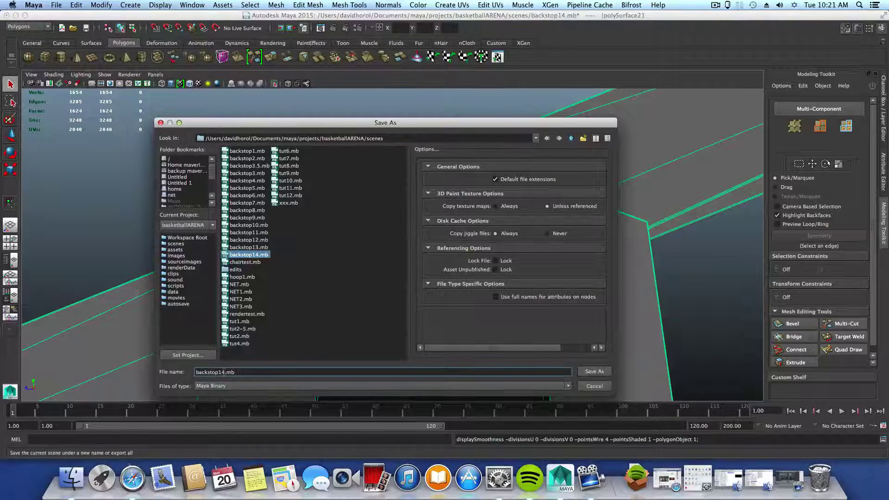
text(5)
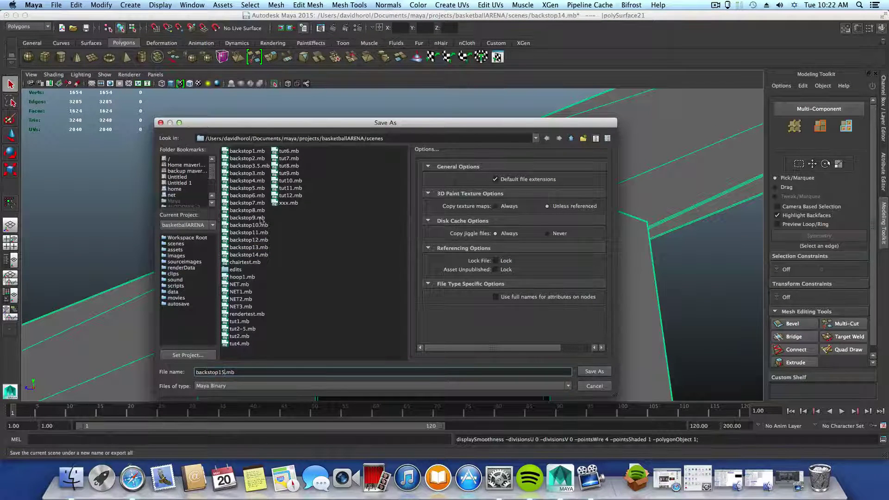
click(592, 372)
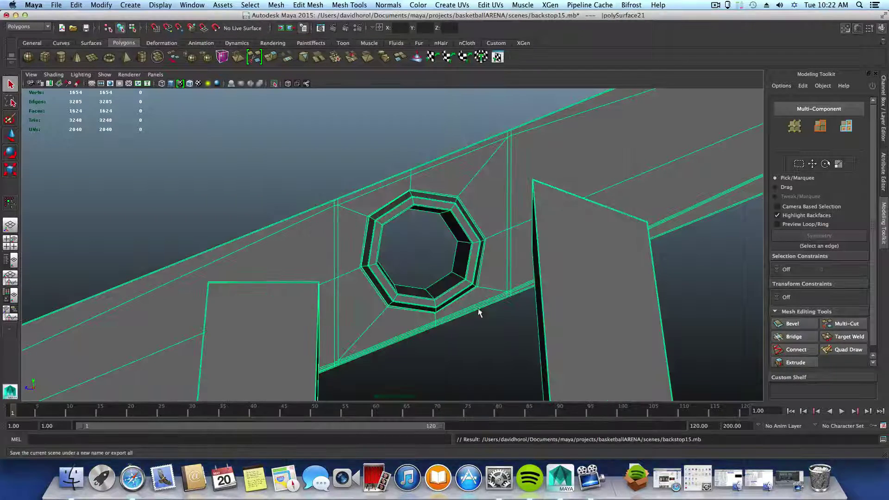
Raise the vertices at the outer upper corner of the strut nearer the main post to level its slanted top
alt+drag(479, 313, 413, 335)
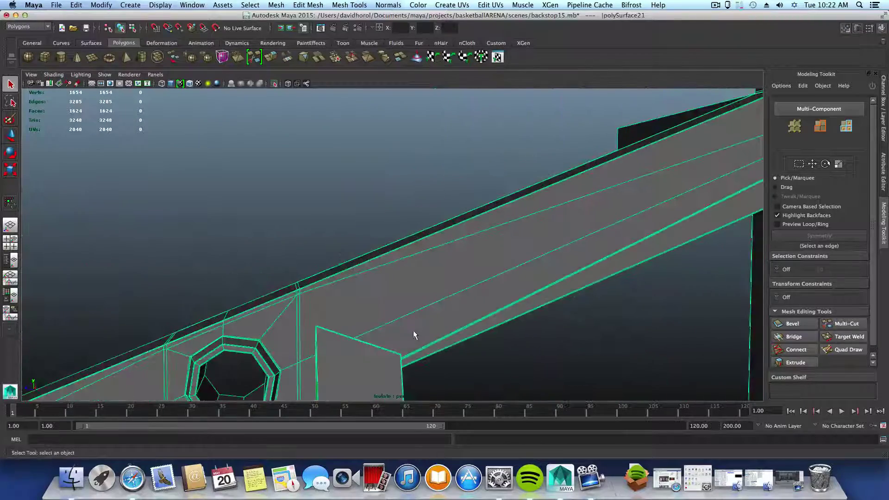
alt+middle_drag(409, 344, 383, 279)
right_drag(368, 270, 331, 272)
alt+middle_drag(328, 317, 394, 307)
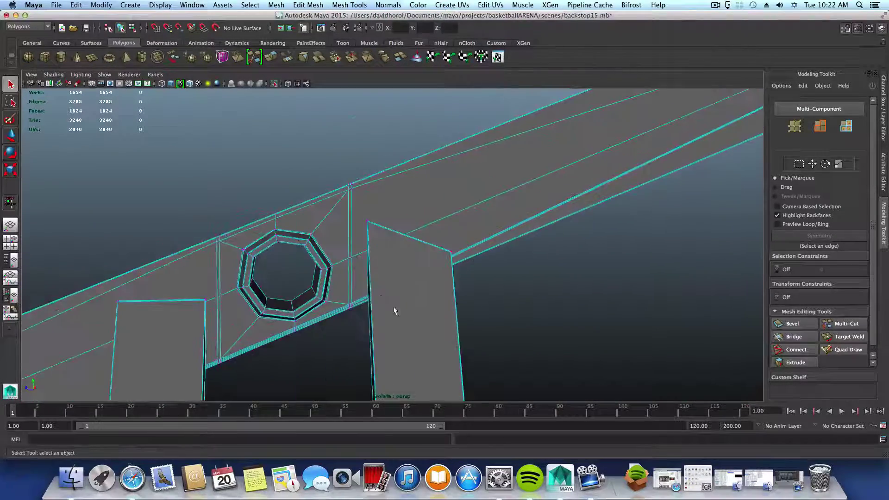
alt+drag(394, 308, 347, 303)
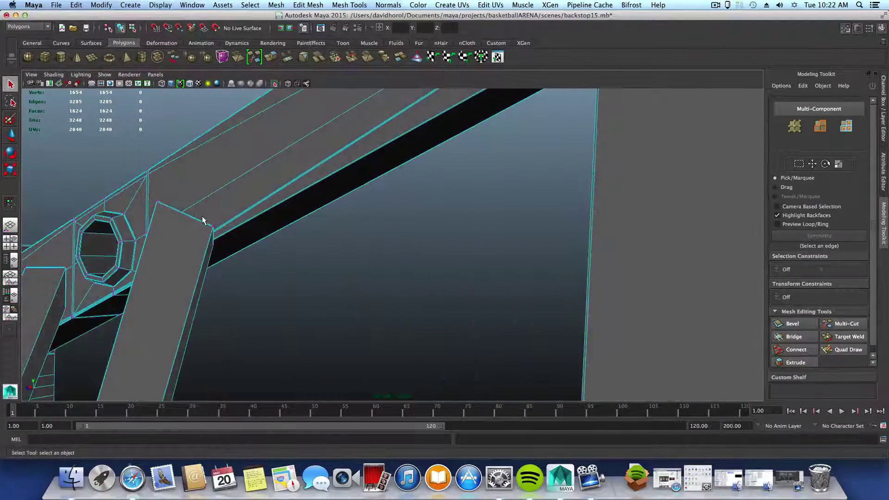
drag(207, 223, 221, 262)
key(w)
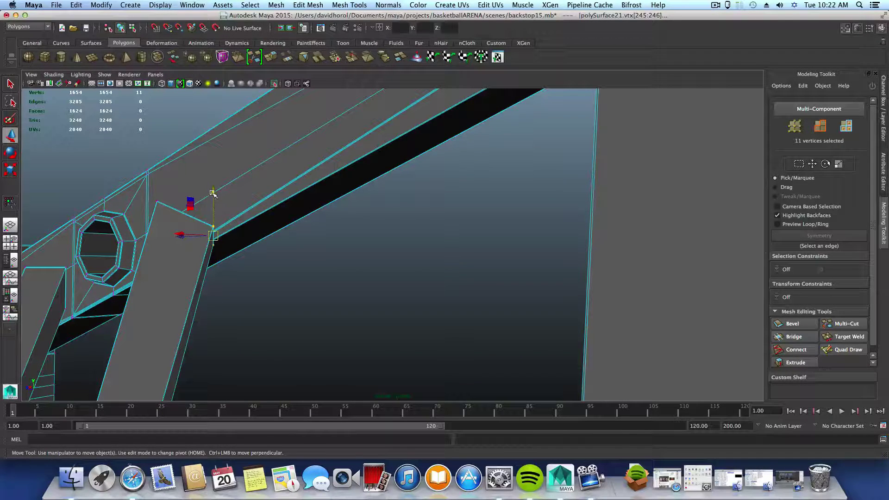
drag(212, 193, 264, 232)
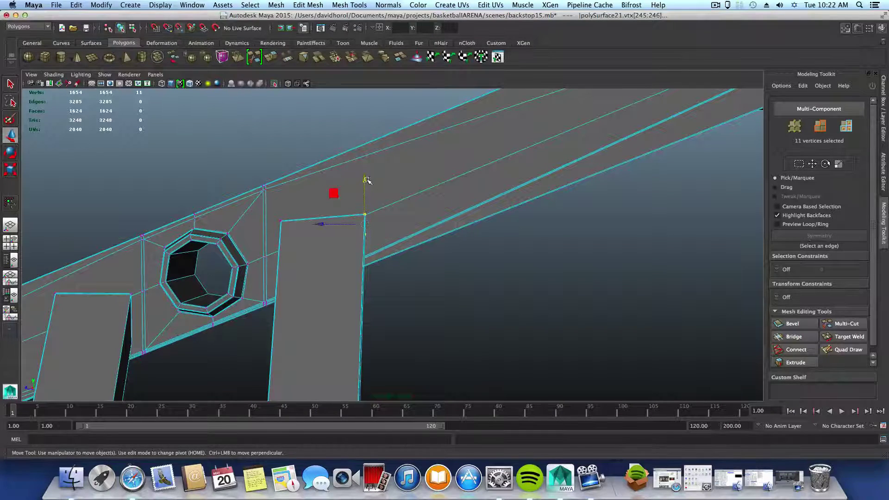
drag(365, 180, 363, 250)
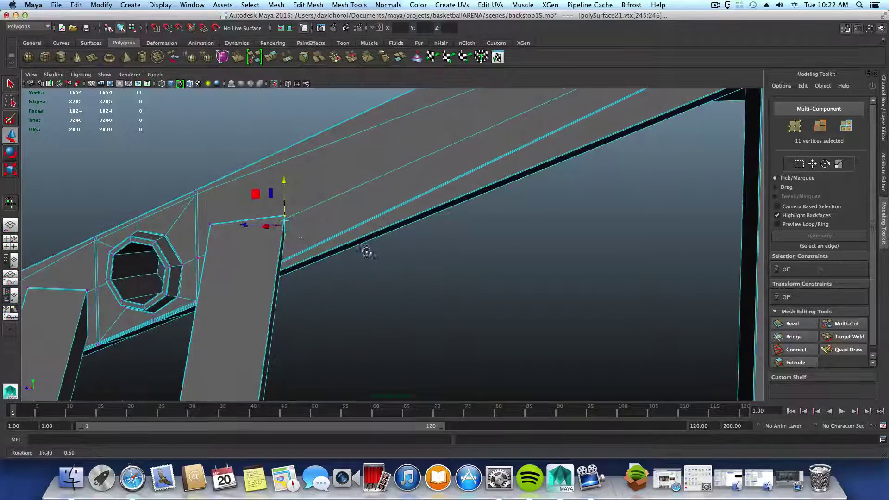
Lower the four supporting vertices at the strut's outer upper corner, and fine-tune the height of the seven corner vertices
drag(302, 229, 277, 242)
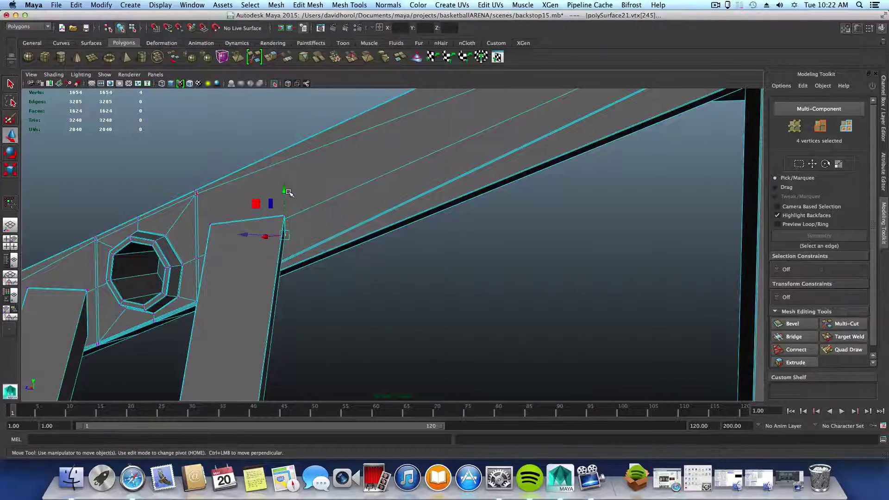
drag(281, 188, 287, 313)
drag(288, 280, 282, 271)
drag(274, 204, 338, 233)
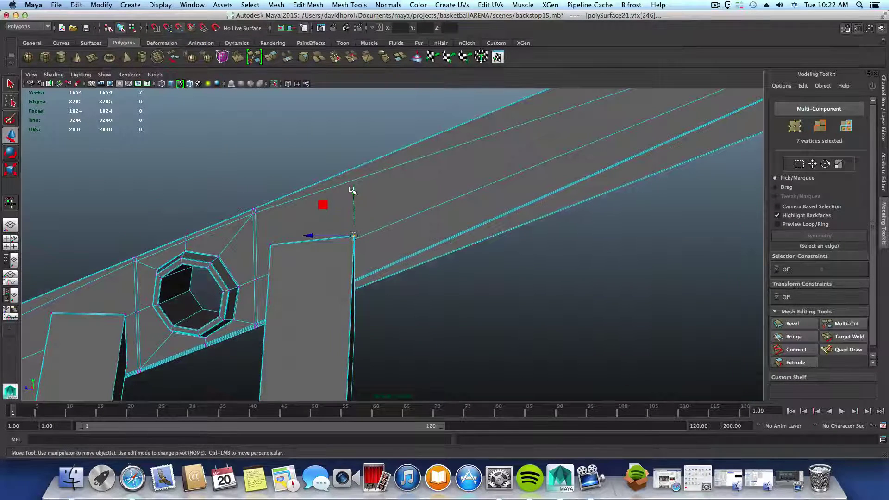
drag(352, 190, 351, 240)
Adjust the height of the four supporting vertices on the strut's outer edge and return to object selection
alt+drag(362, 287, 262, 291)
alt+drag(267, 292, 394, 243)
alt+middle_drag(495, 234, 383, 288)
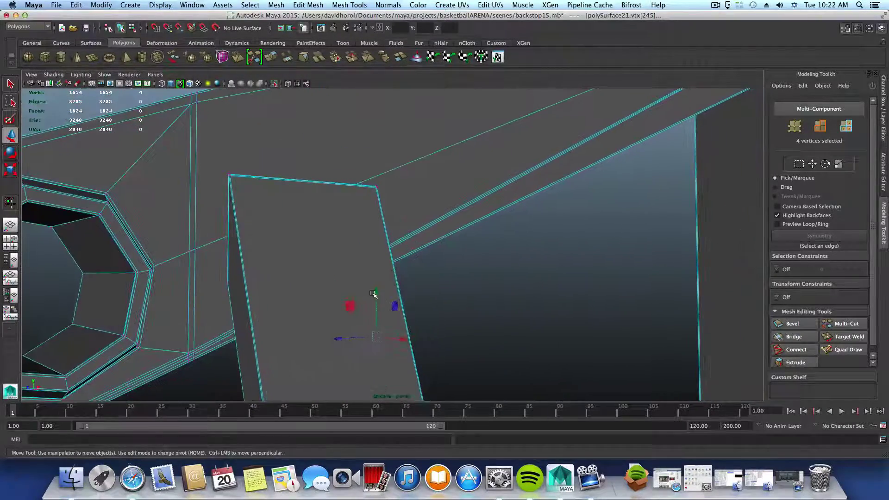
drag(374, 292, 376, 288)
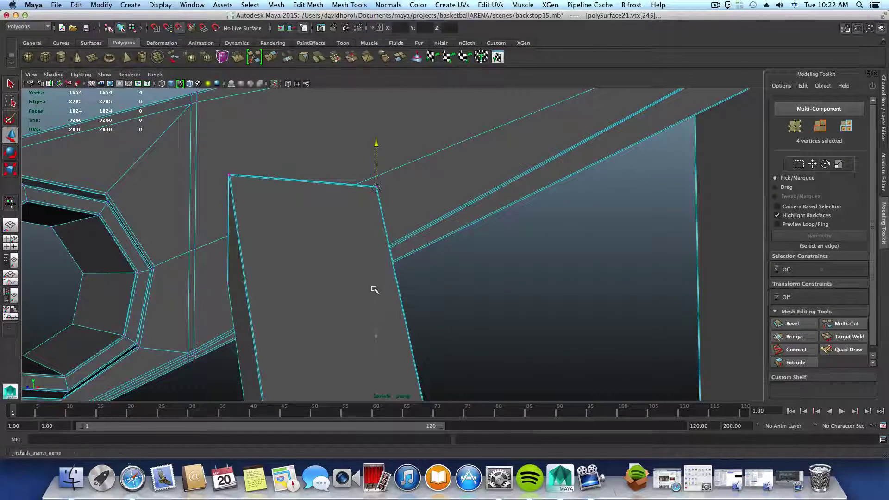
alt+drag(379, 392, 387, 307)
key(F8)
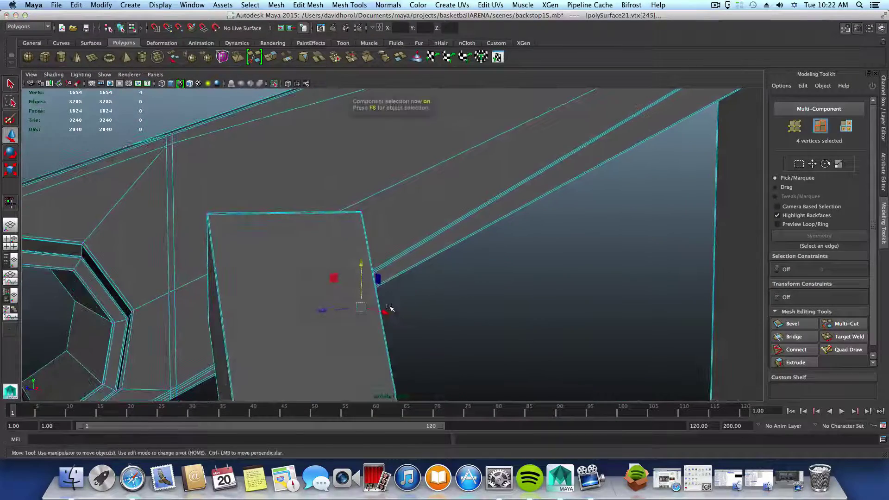
Check the reshaped strut against the whole beam and save the current scene
scroll(390, 307, down, 10)
alt+drag(390, 296, 346, 294)
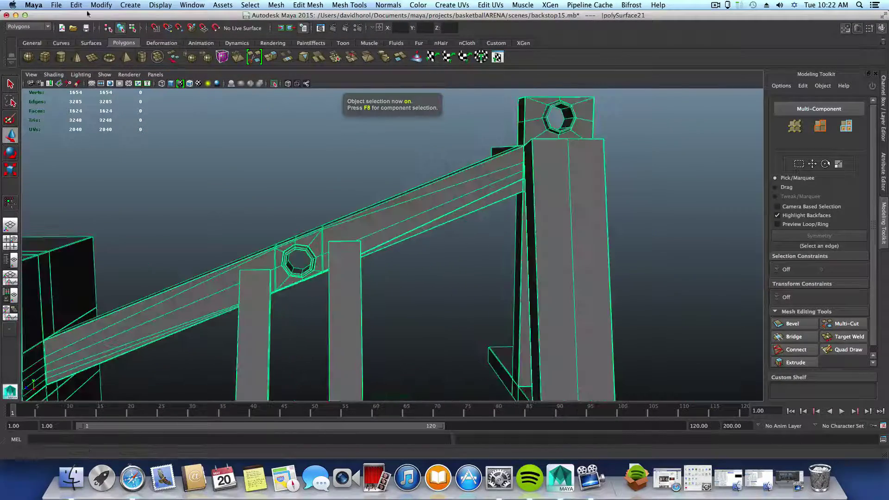
click(54, 6)
click(70, 44)
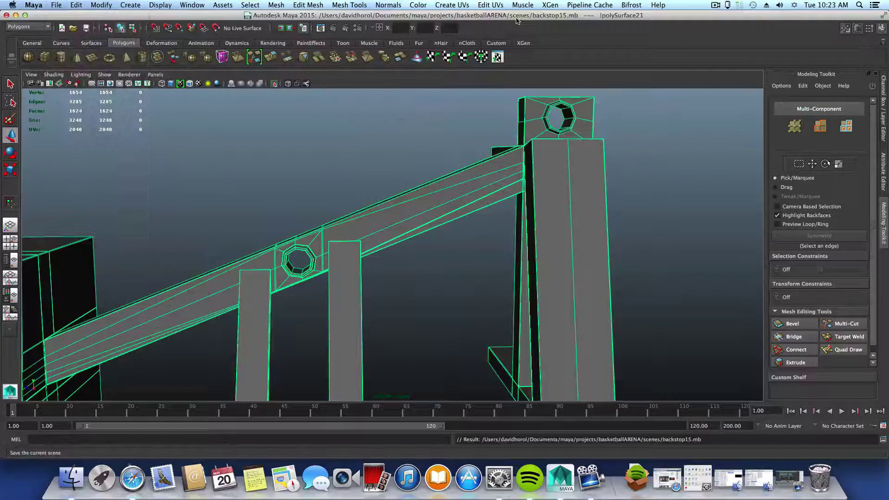